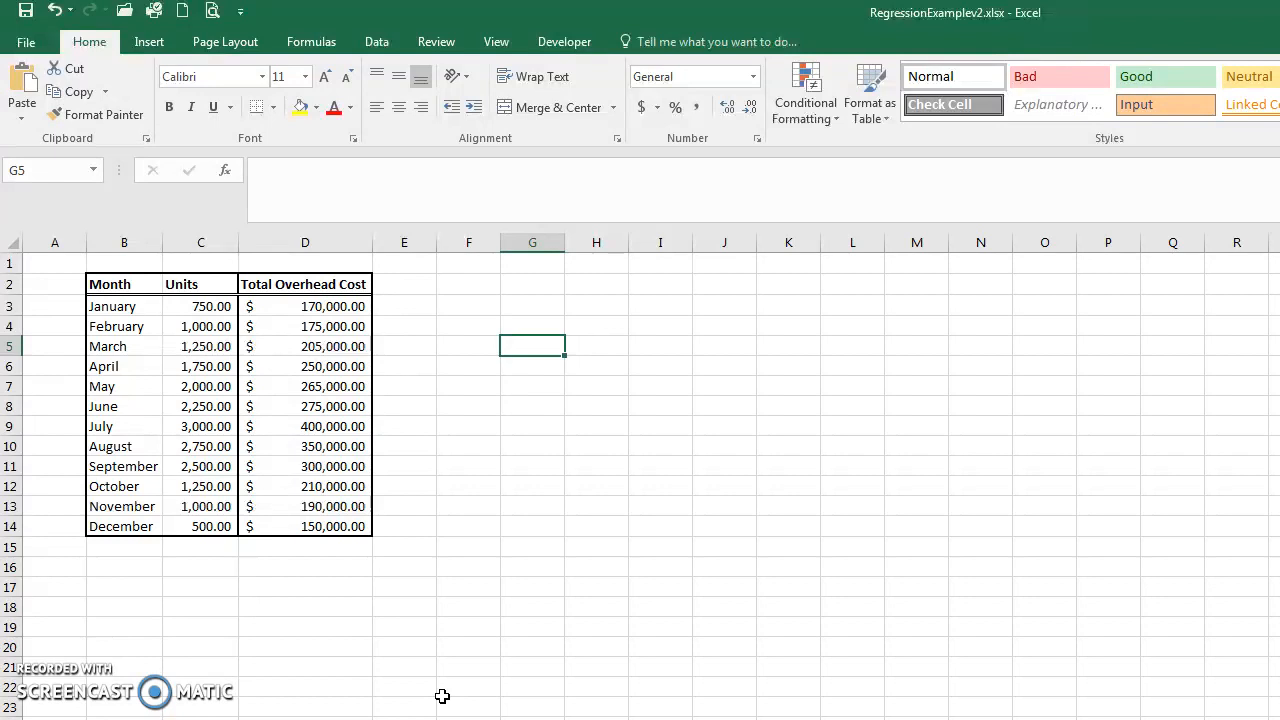
Examine the monthly Units and Total Overhead Cost data in the table
left_click_drag(206, 306, 290, 527)
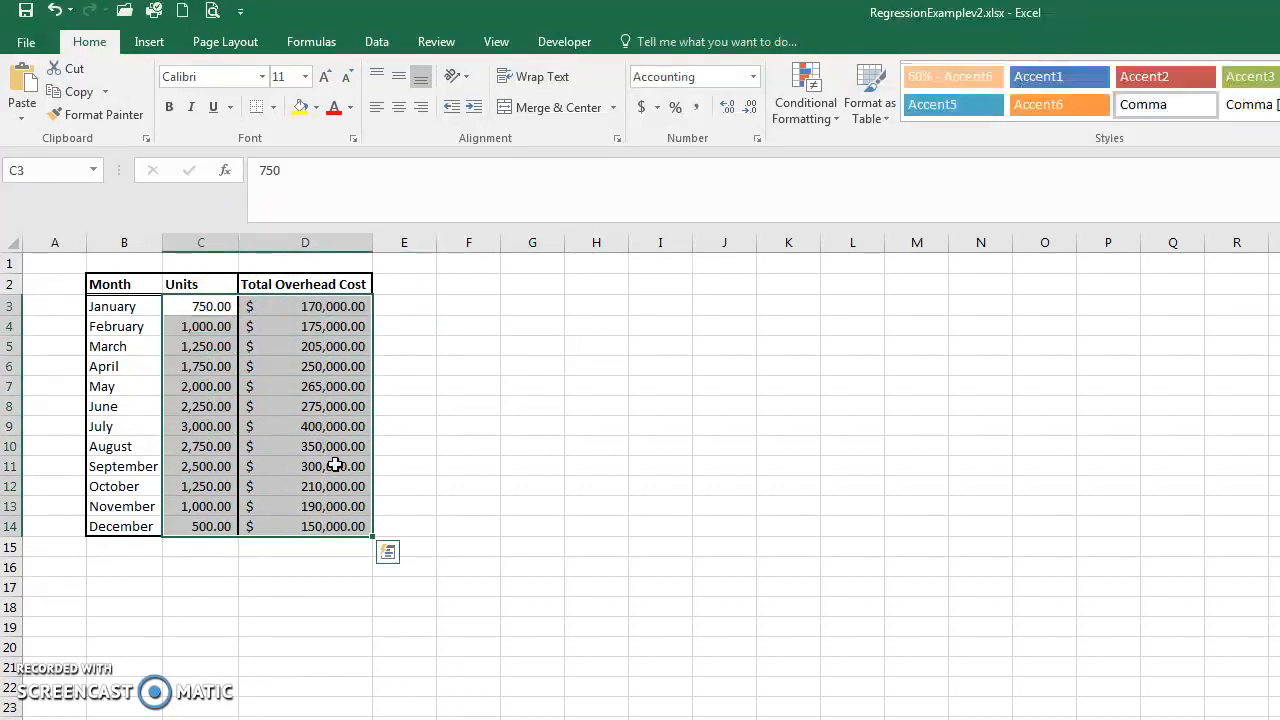
left_click(320, 310)
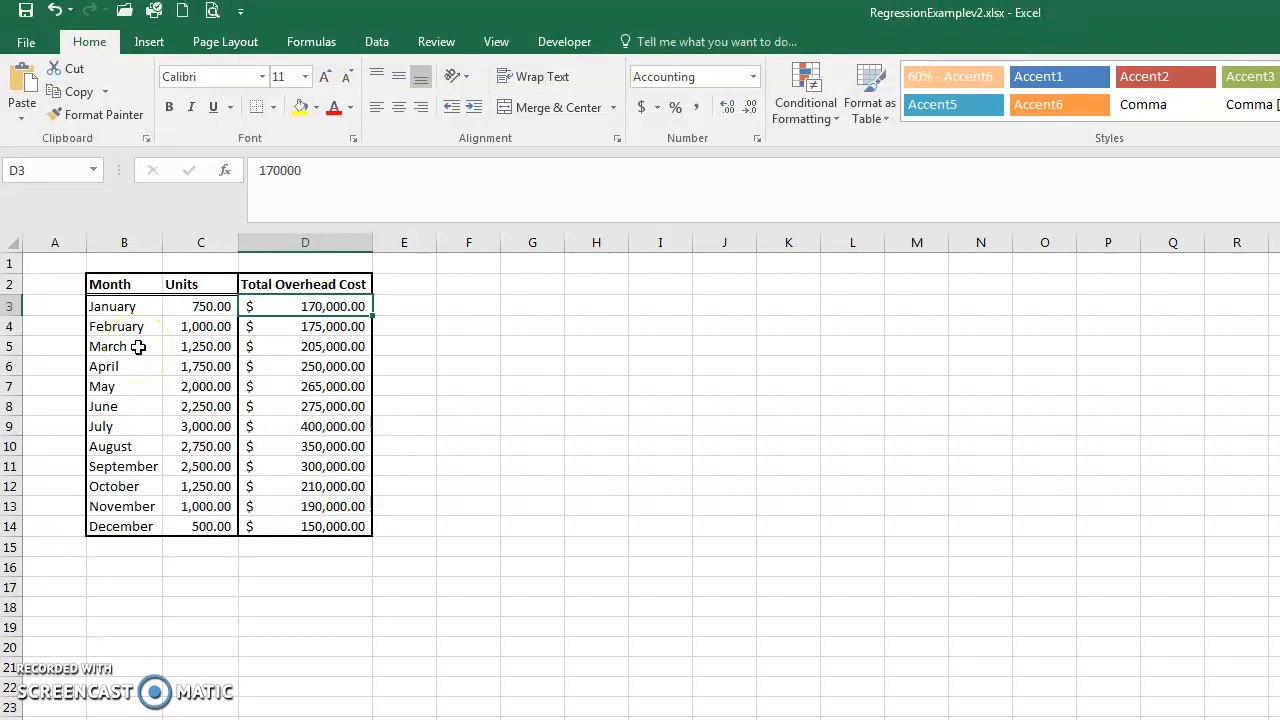
left_click(594, 326)
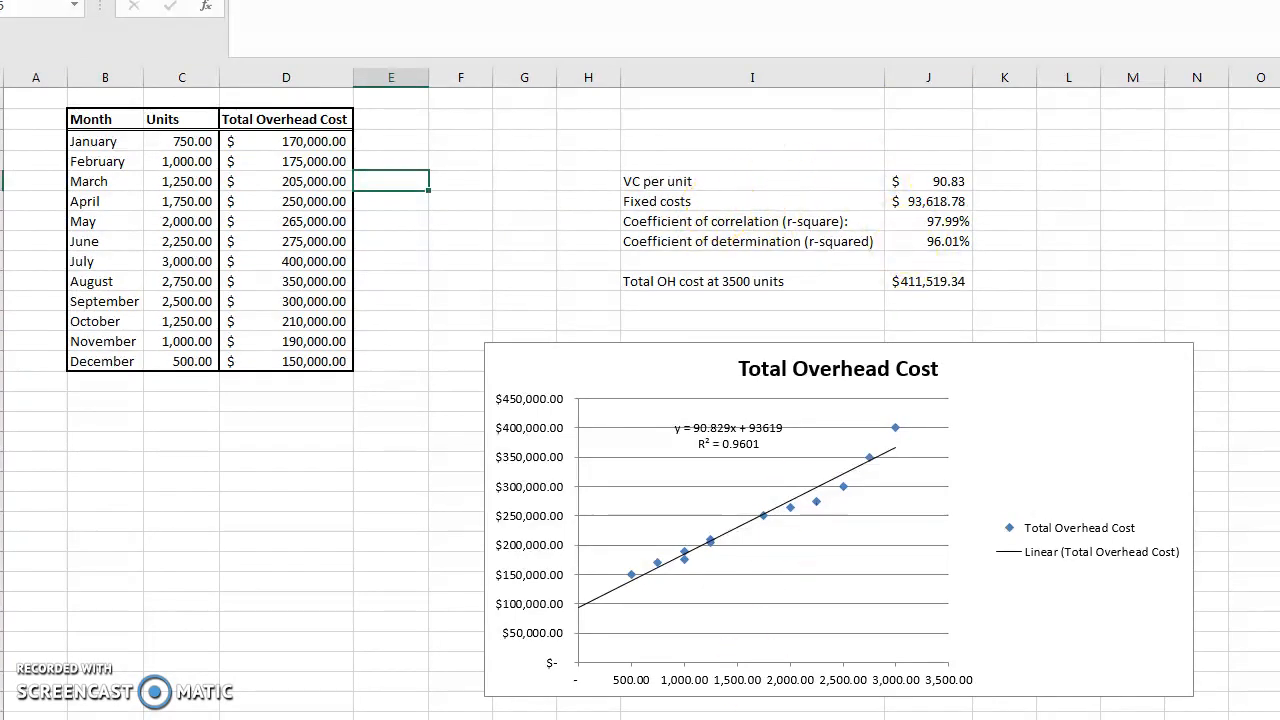
Switch to the working sheet, label a cell "VC per unit" beside the table, and autofit its column width
key("ctrl+Page_Down")
type("VC per unit")
key("Return")
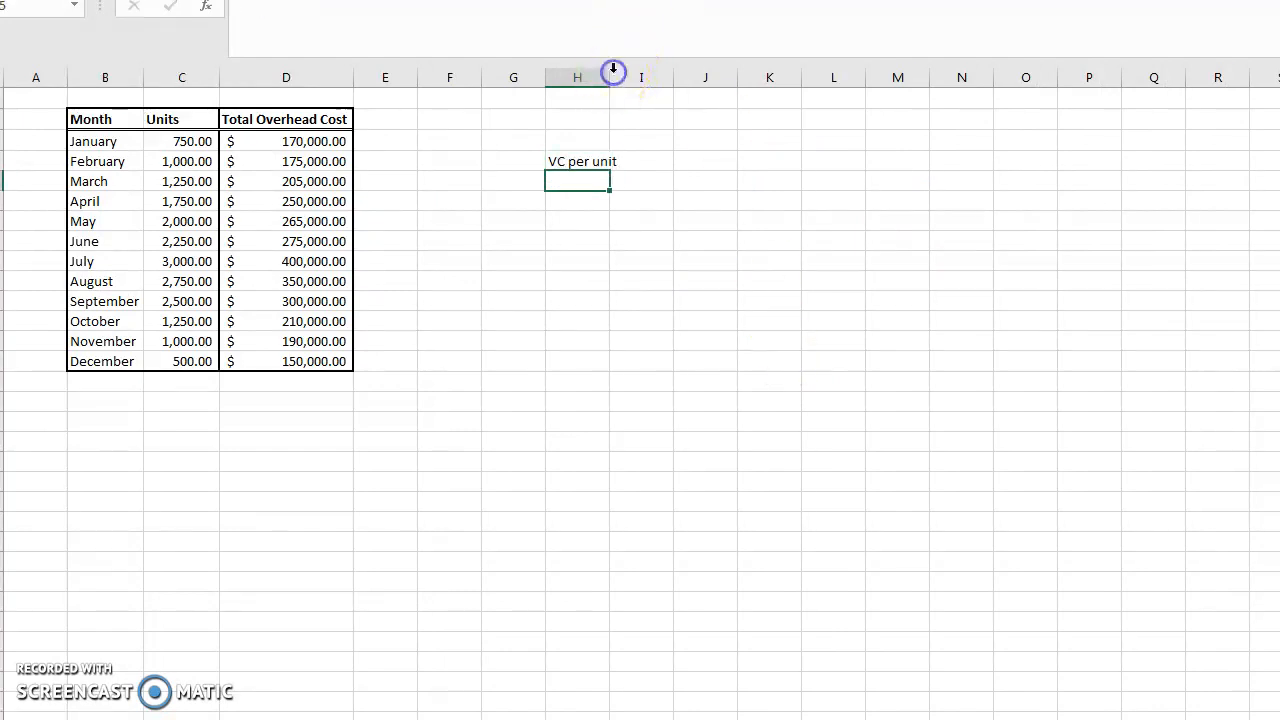
double_click(613, 72)
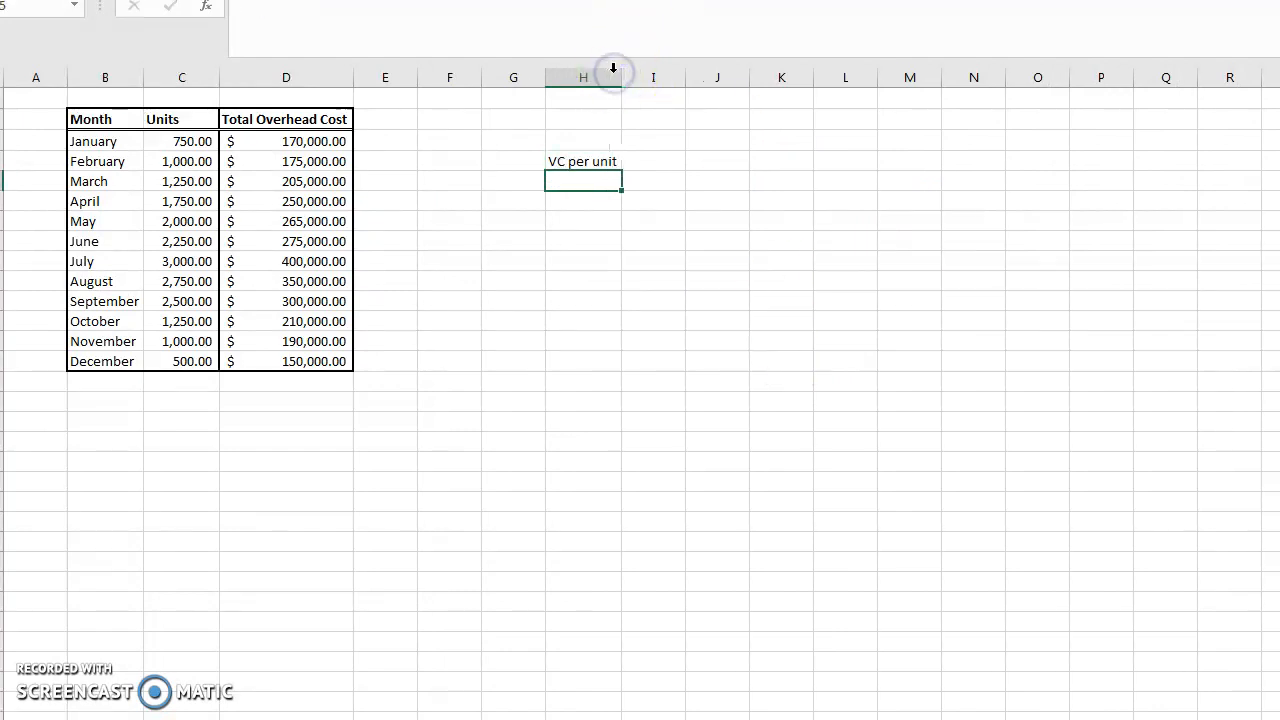
left_click(658, 166)
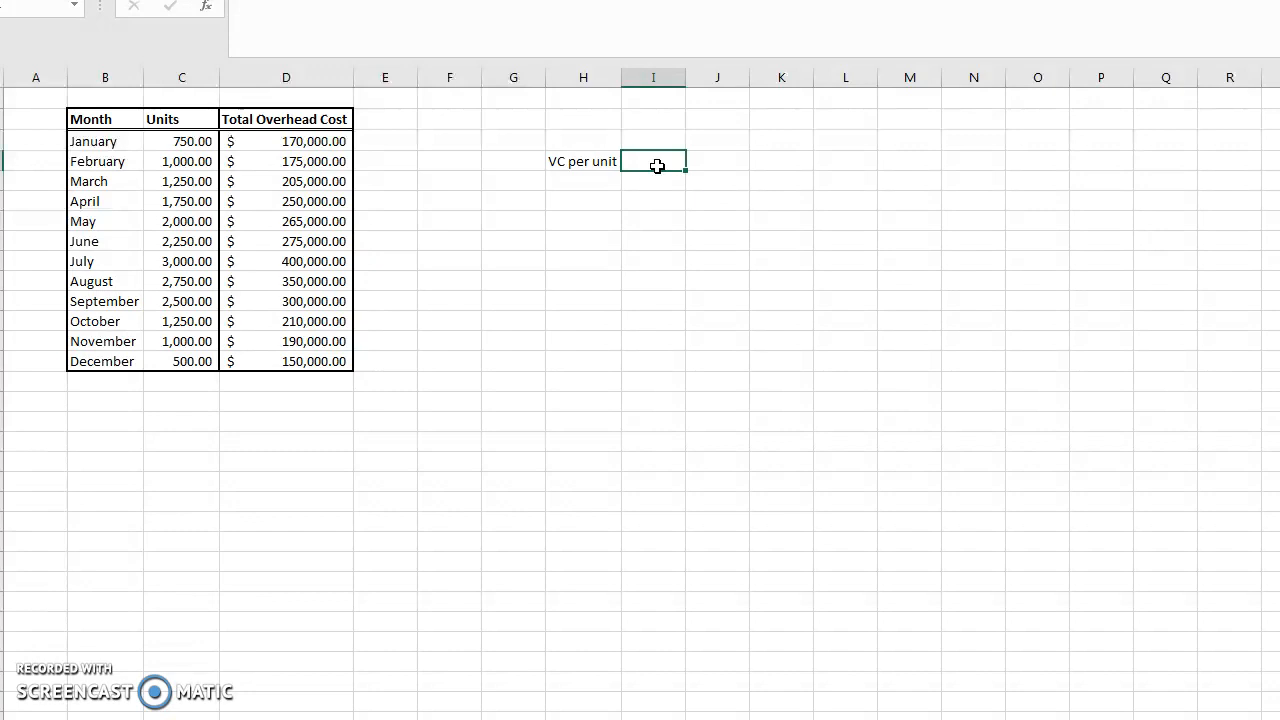
type("=slp")
key("BackSpace")
type("ope")
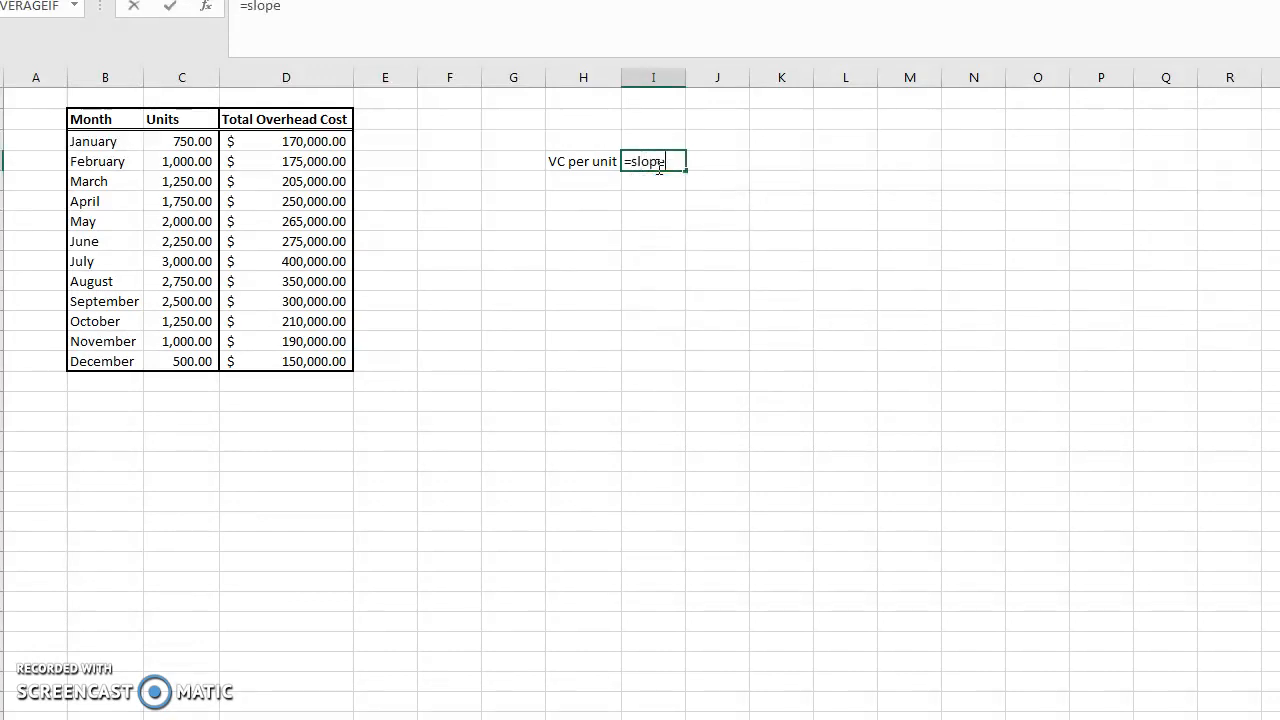
key("Escape")
Calculate VC per unit with =SLOPE(D3:D14,C3:C14), using overhead cost as known y's and units as known x's
type("=slope(")
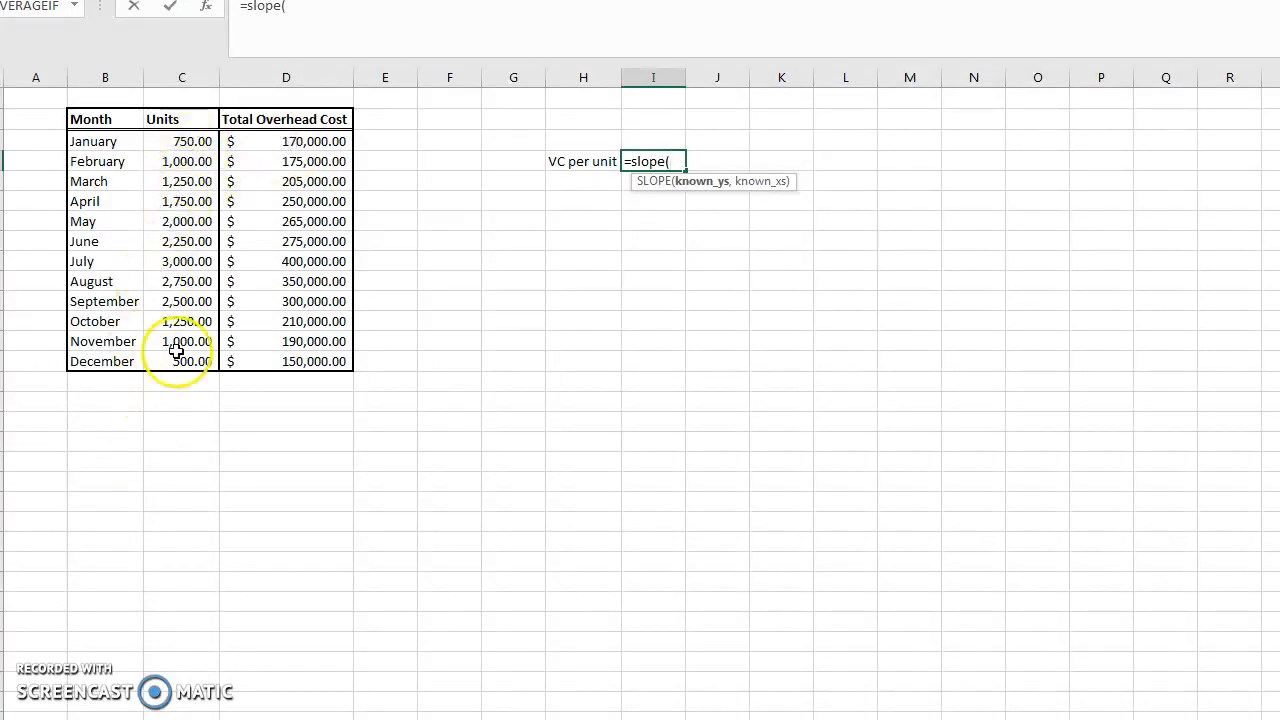
left_click_drag(313, 145, 274, 370)
type(",")
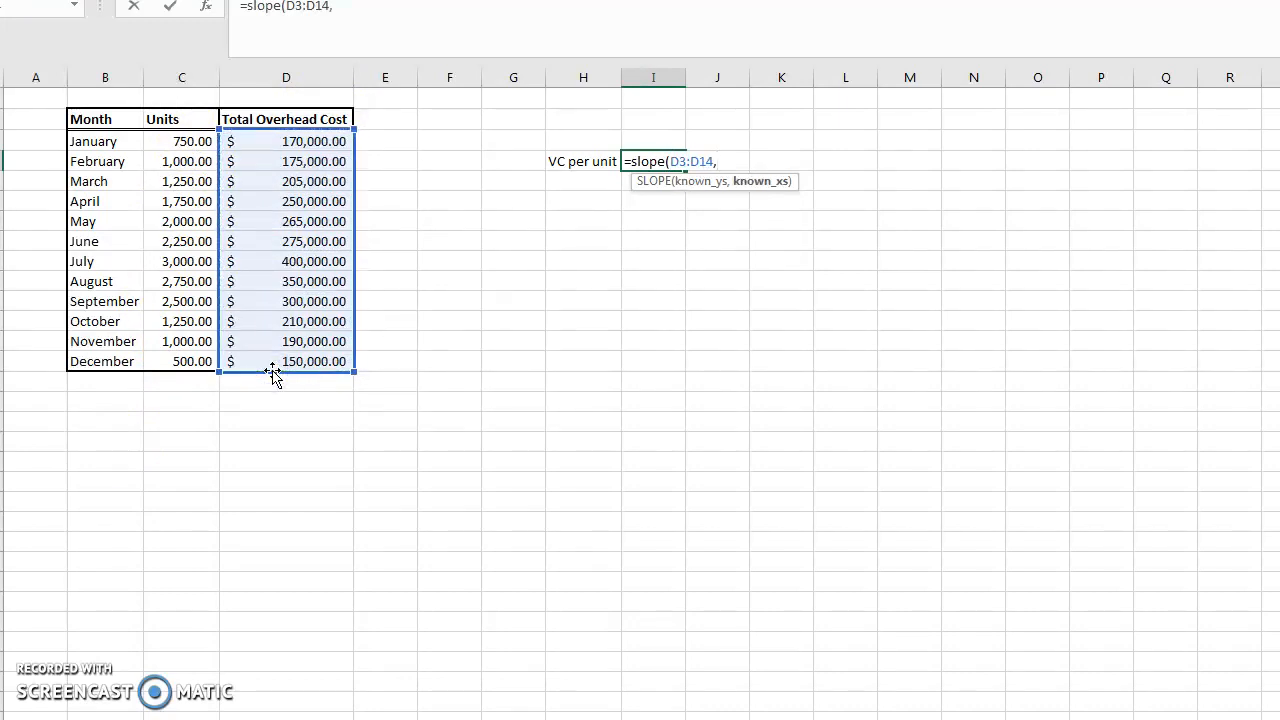
left_click_drag(177, 141, 160, 369)
key("Return")
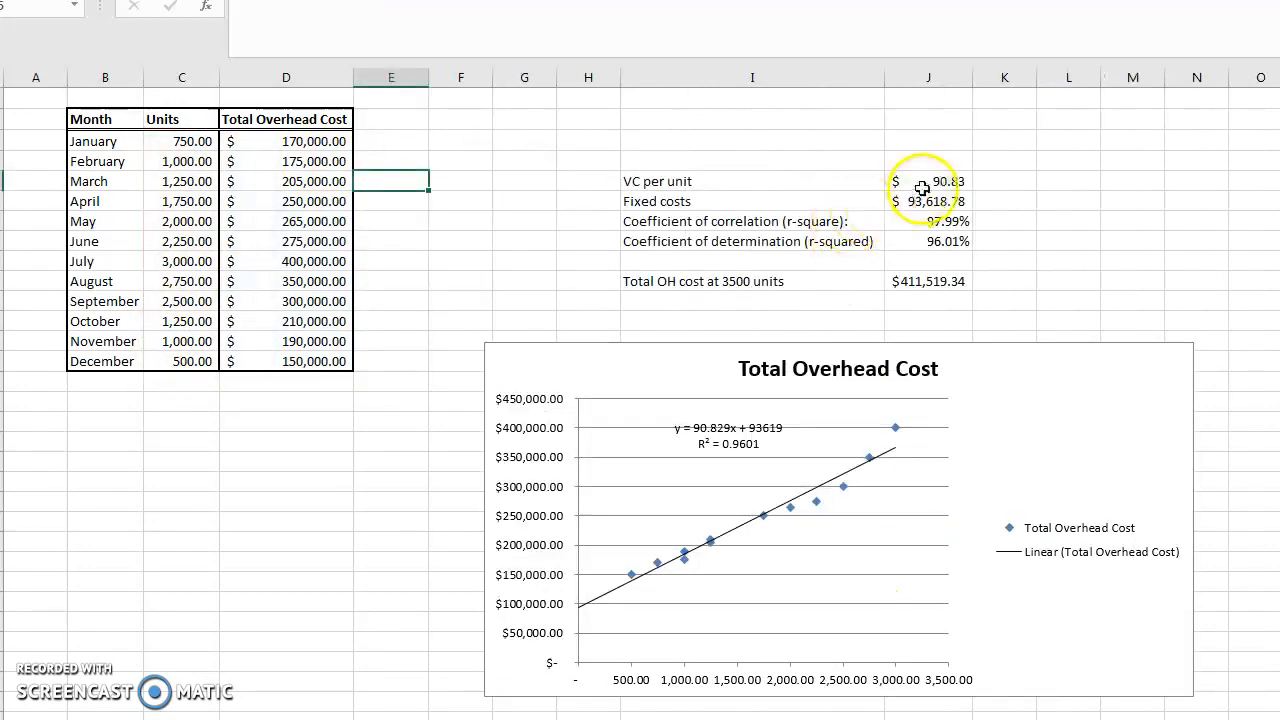
Check the reference sheet's formula, then apply Accounting format to the VC per unit result
left_click(925, 180)
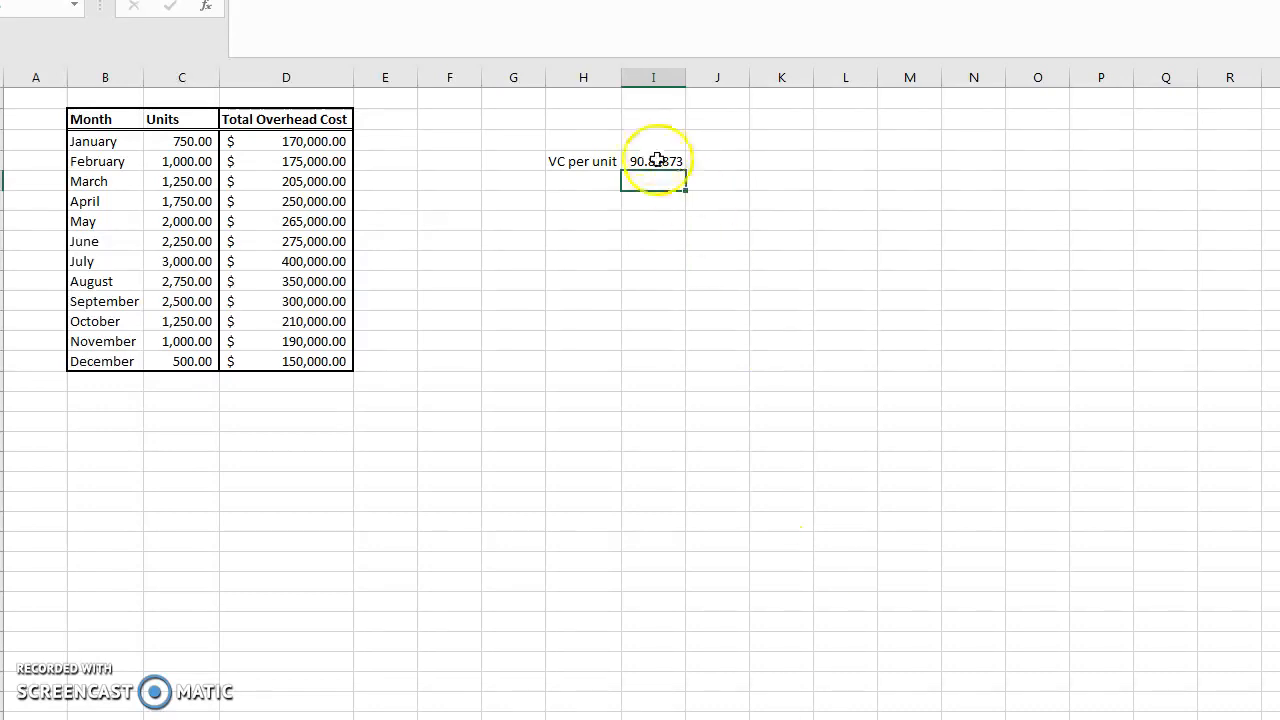
left_click(652, 162)
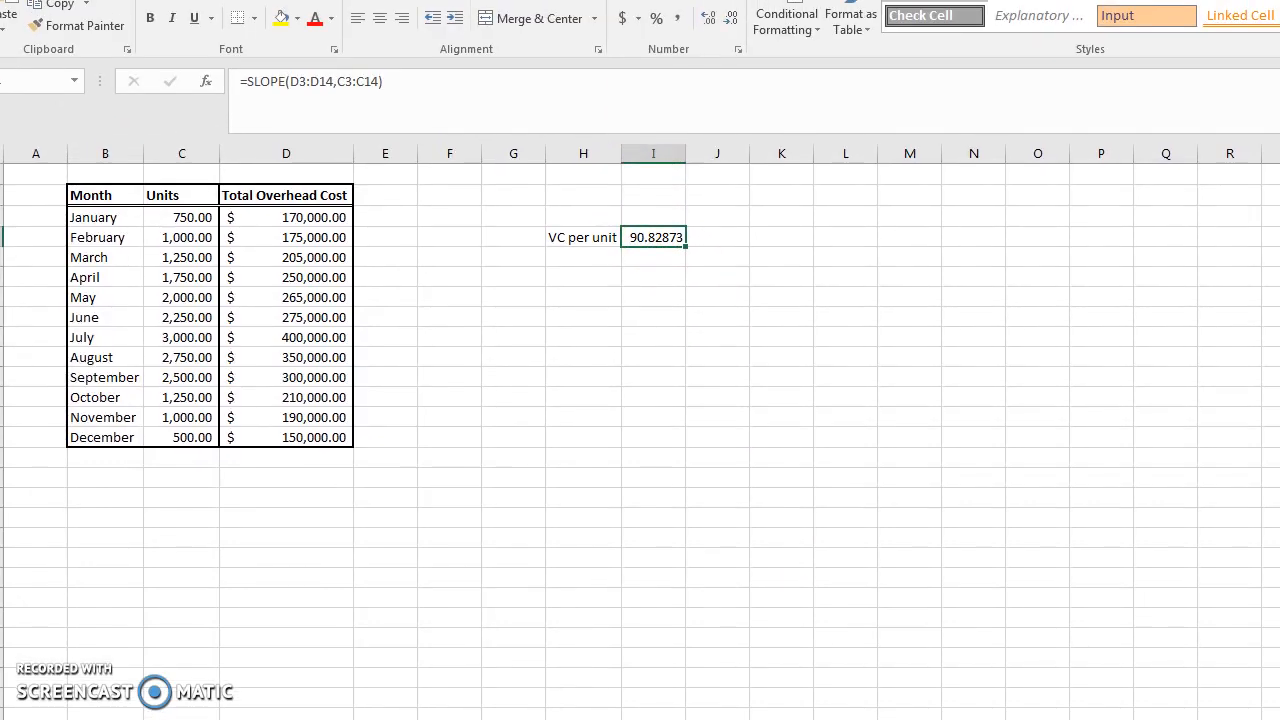
left_click(628, 23)
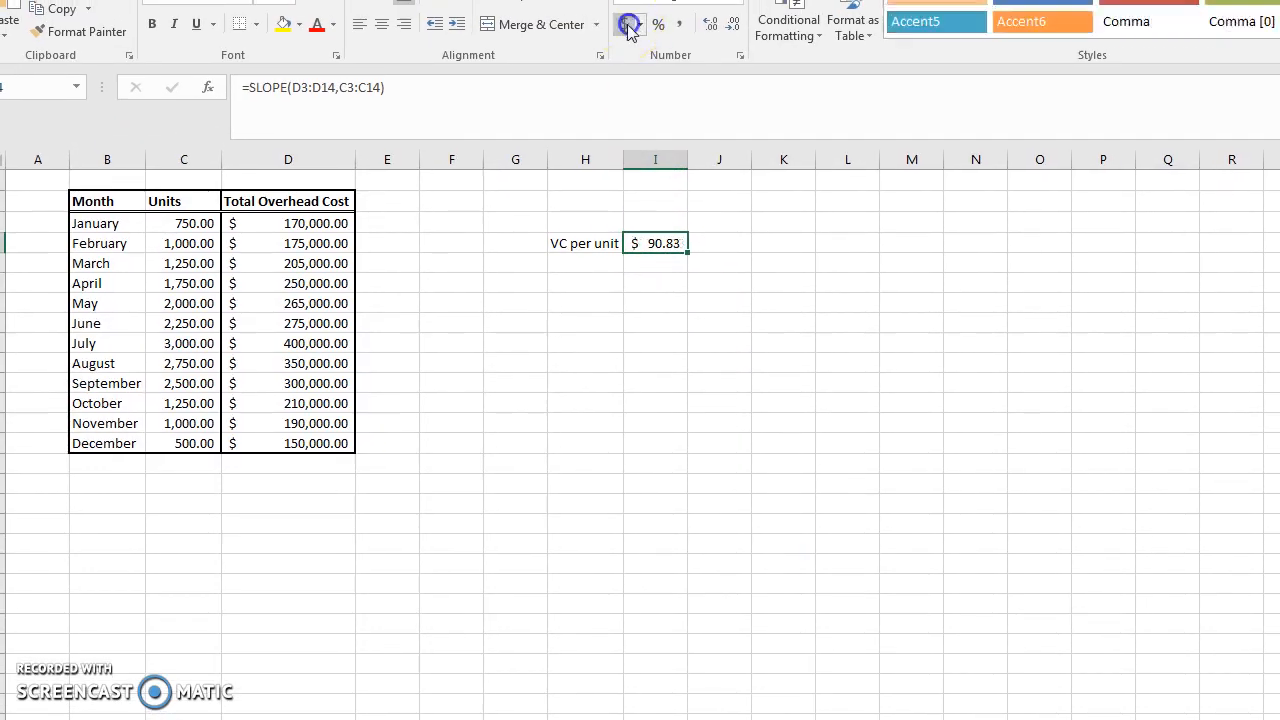
Label the cell below VC per unit as "Fixed costs"
left_click(573, 265)
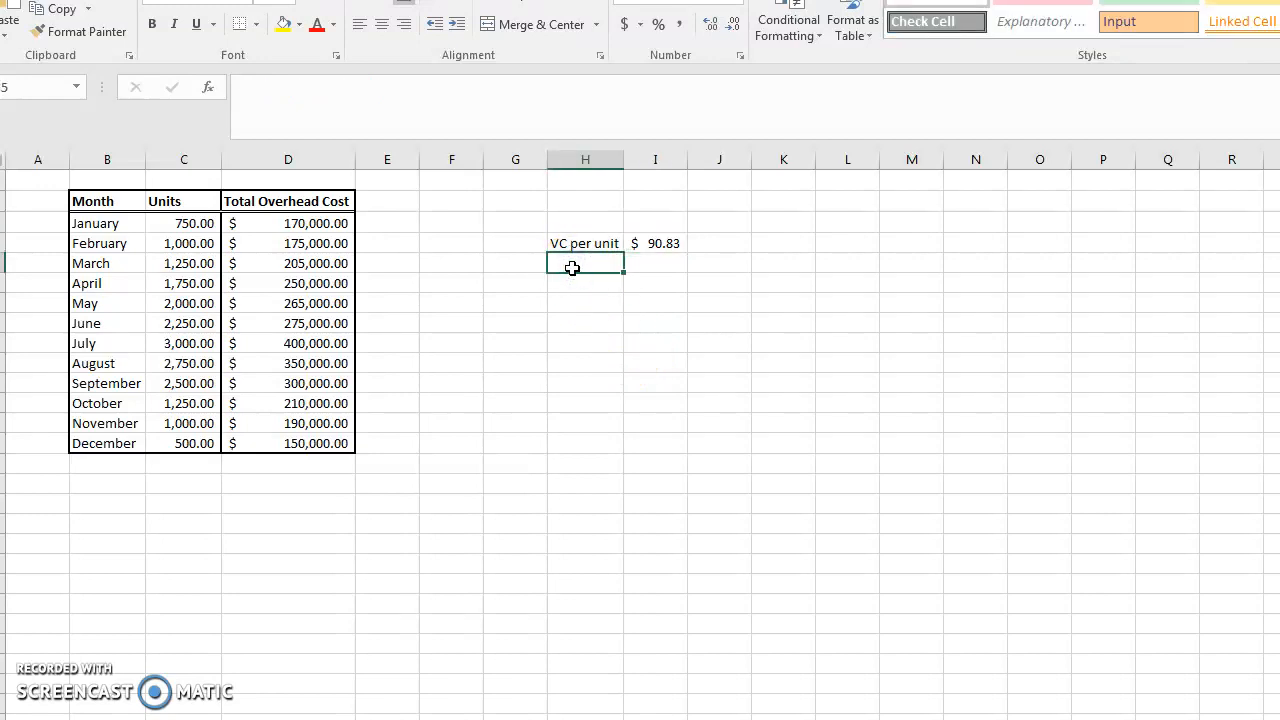
type("Fixed costs")
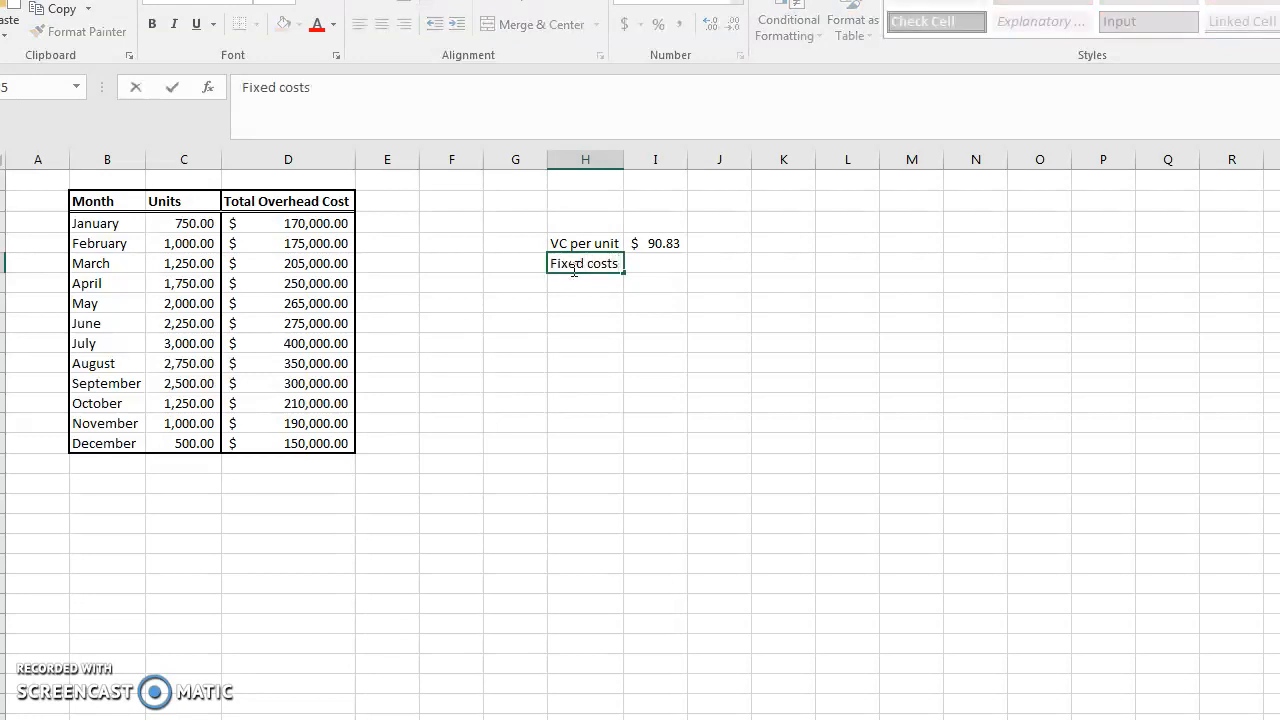
key("Return")
Calculate fixed costs beside the label with =INTERCEPT(D3:D14,C3:C14)
key("Up")
key("Right")
type("=")
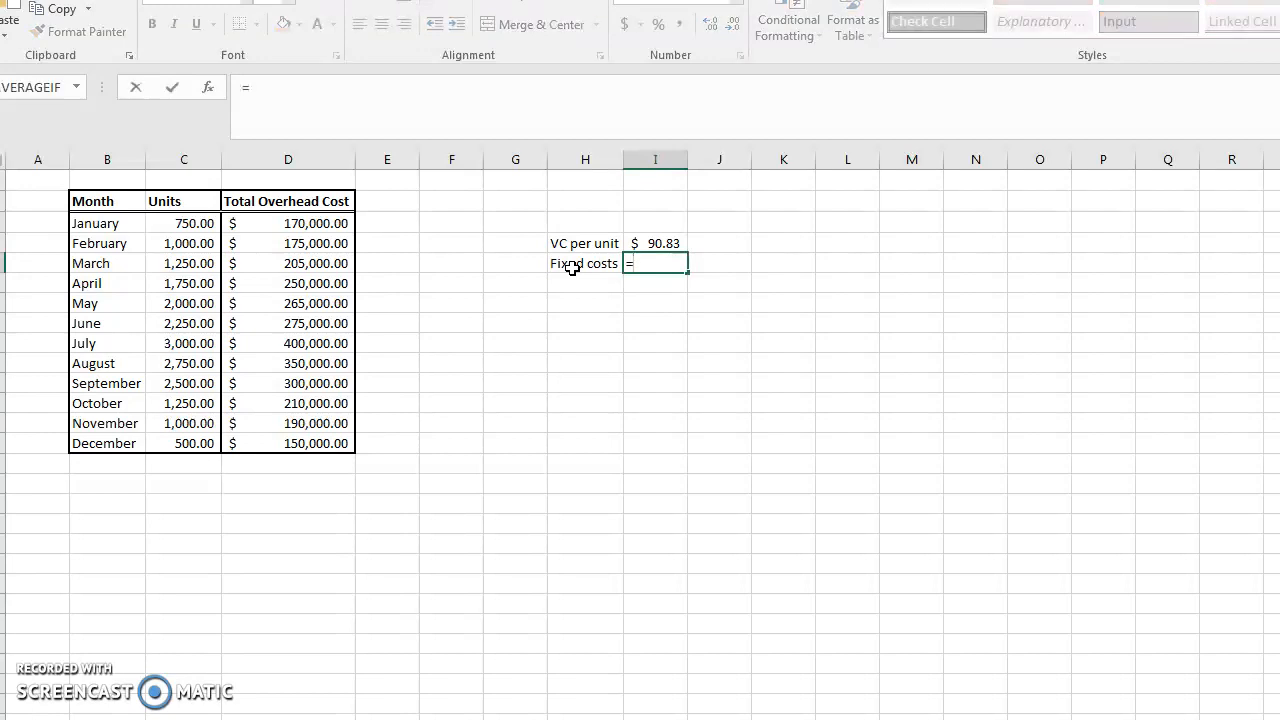
type("intercept")
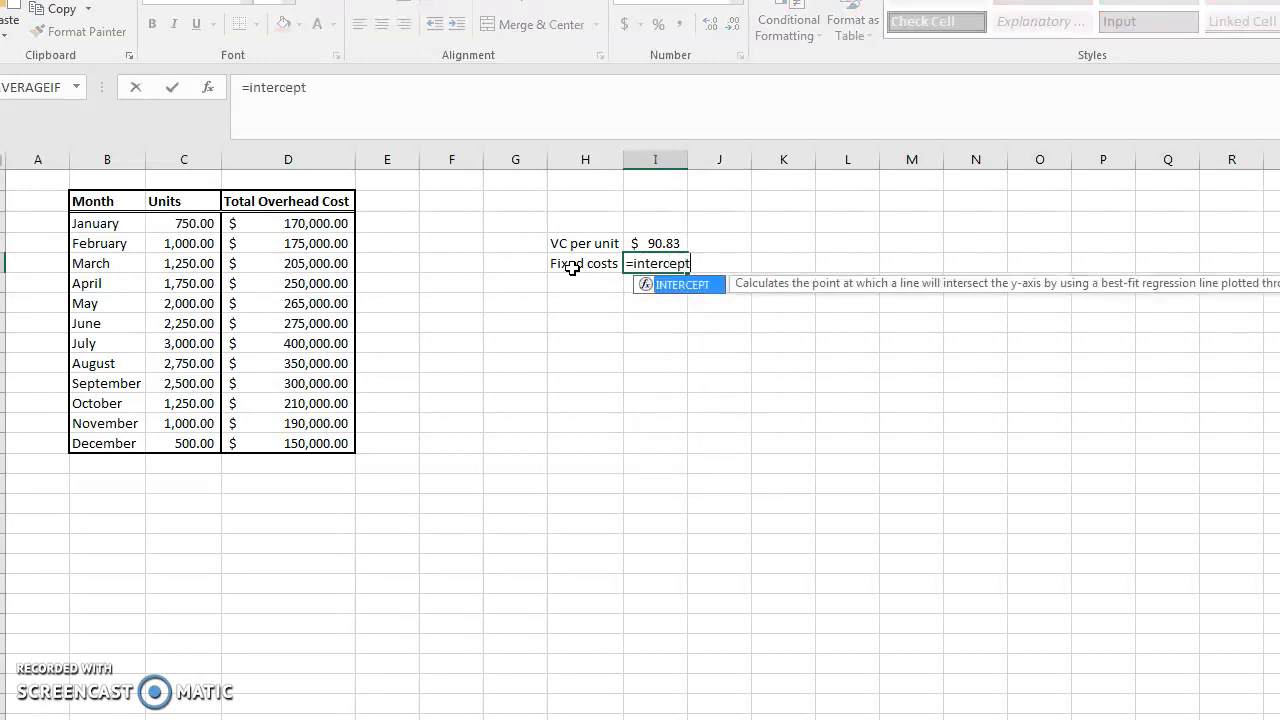
type("(")
left_click_drag(300, 223, 300, 443)
type(",")
left_click_drag(206, 224, 188, 451)
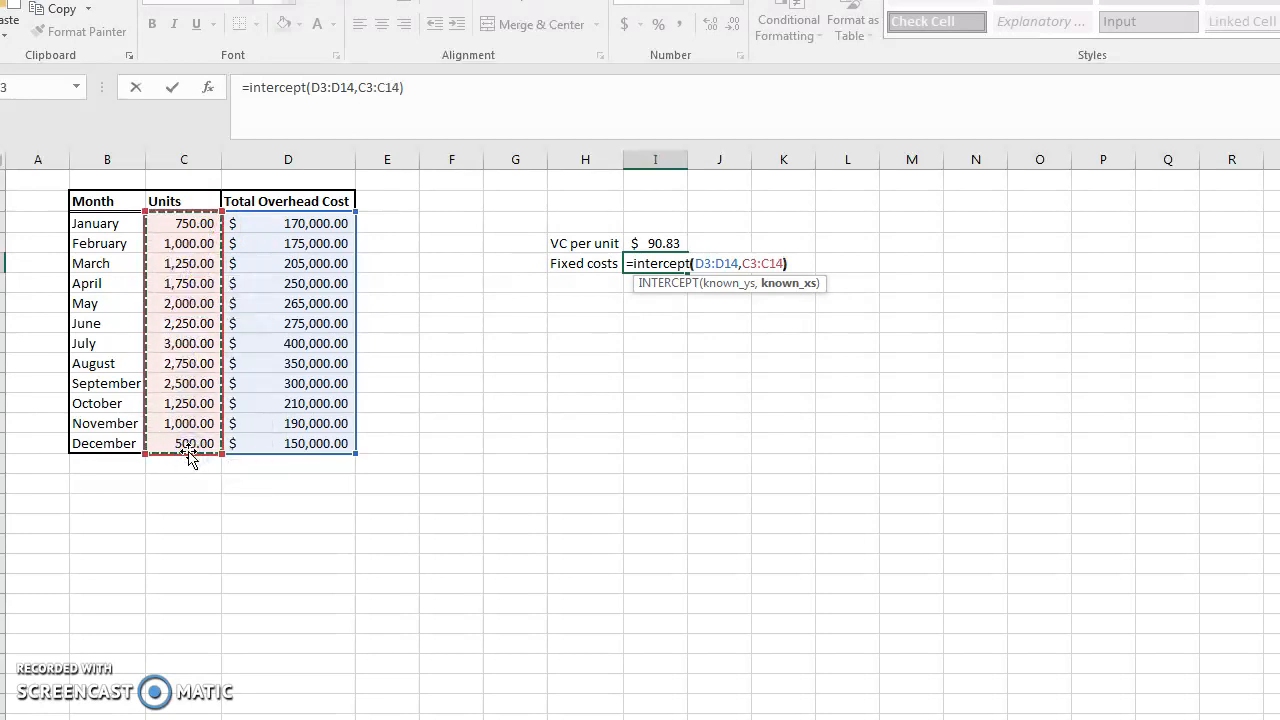
key("Return")
key("Up")
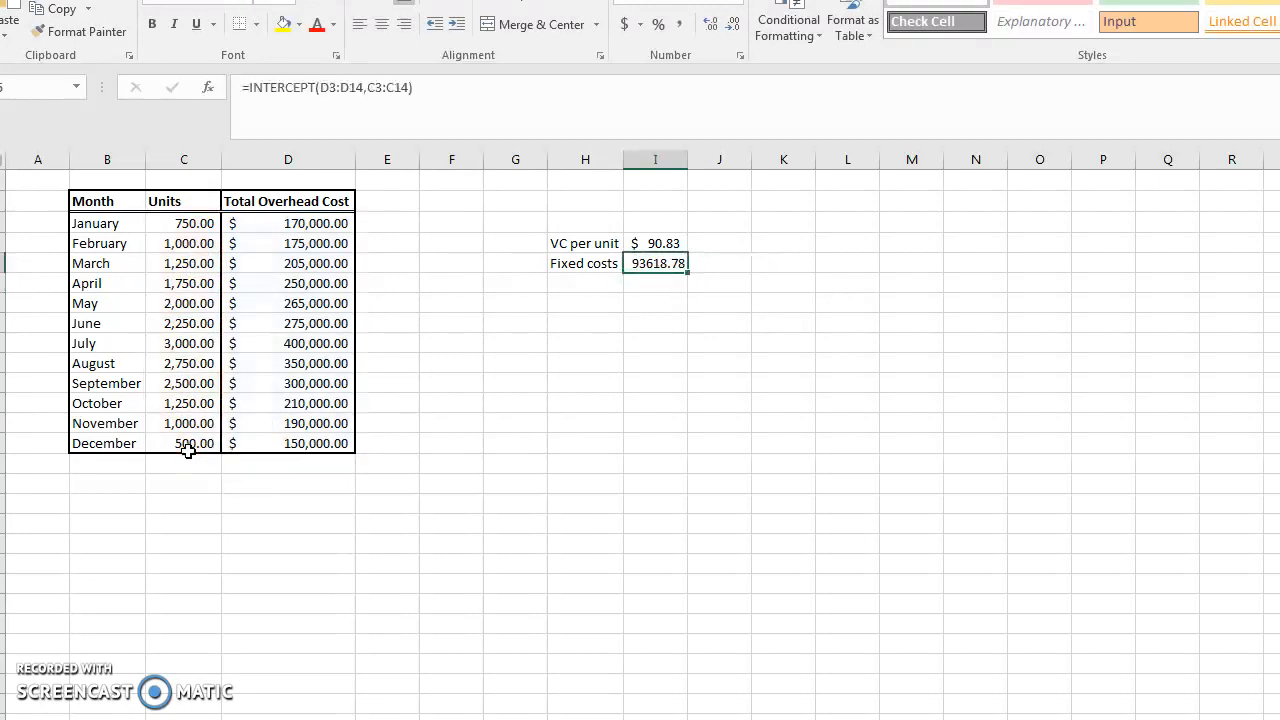
Apply Accounting format to the fixed costs result and glance at the reference sheet's correlation row
left_click(628, 25)
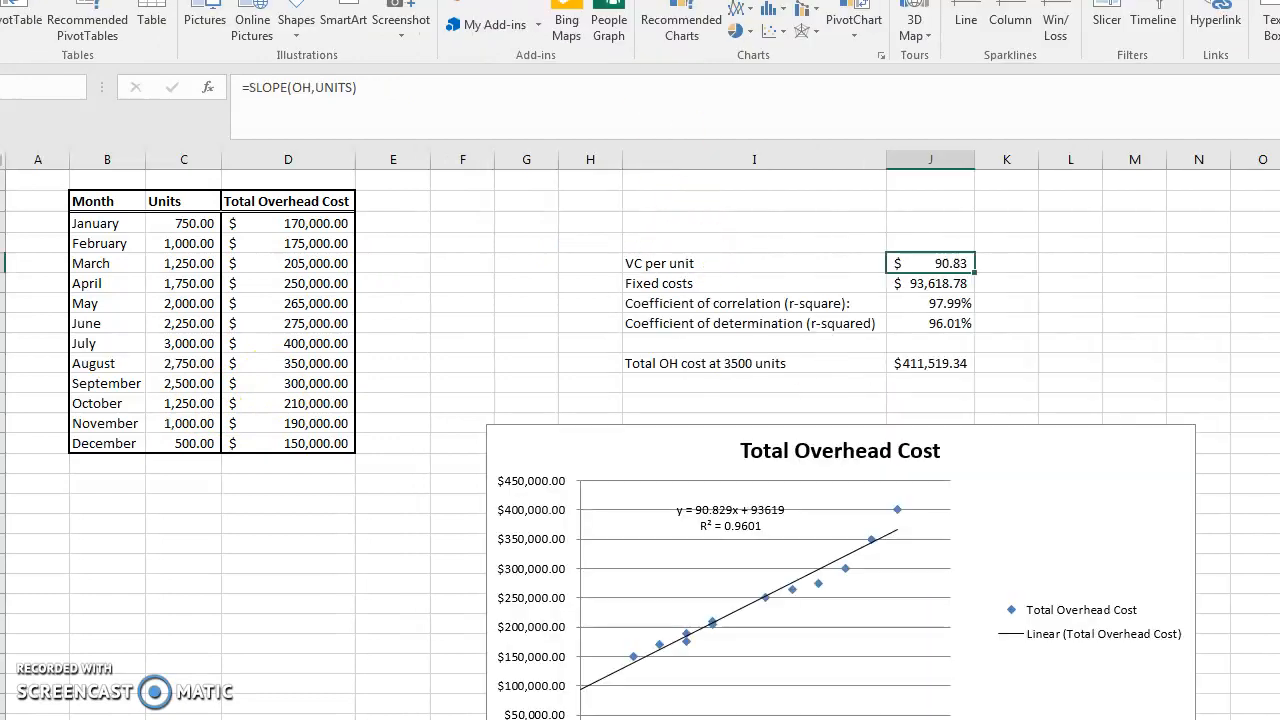
left_click(757, 303)
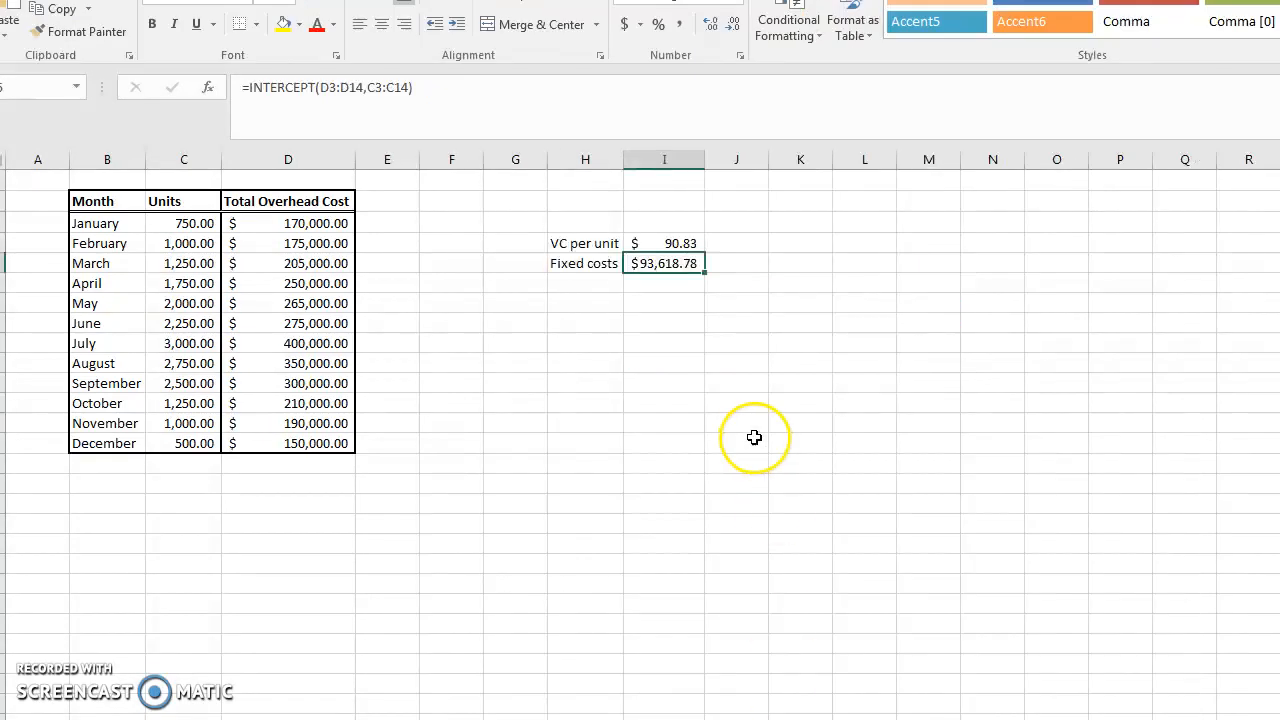
Label the next row "Correlation"
key("Down")
key("Left")
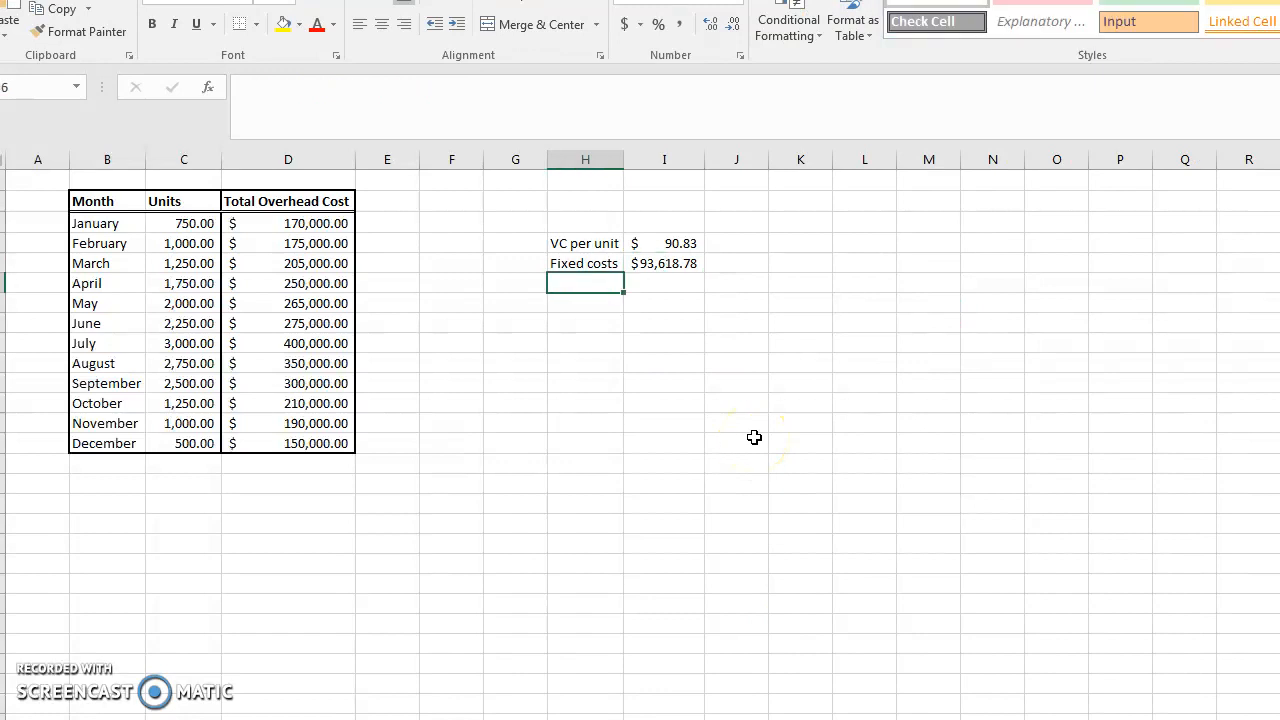
type("Correlation")
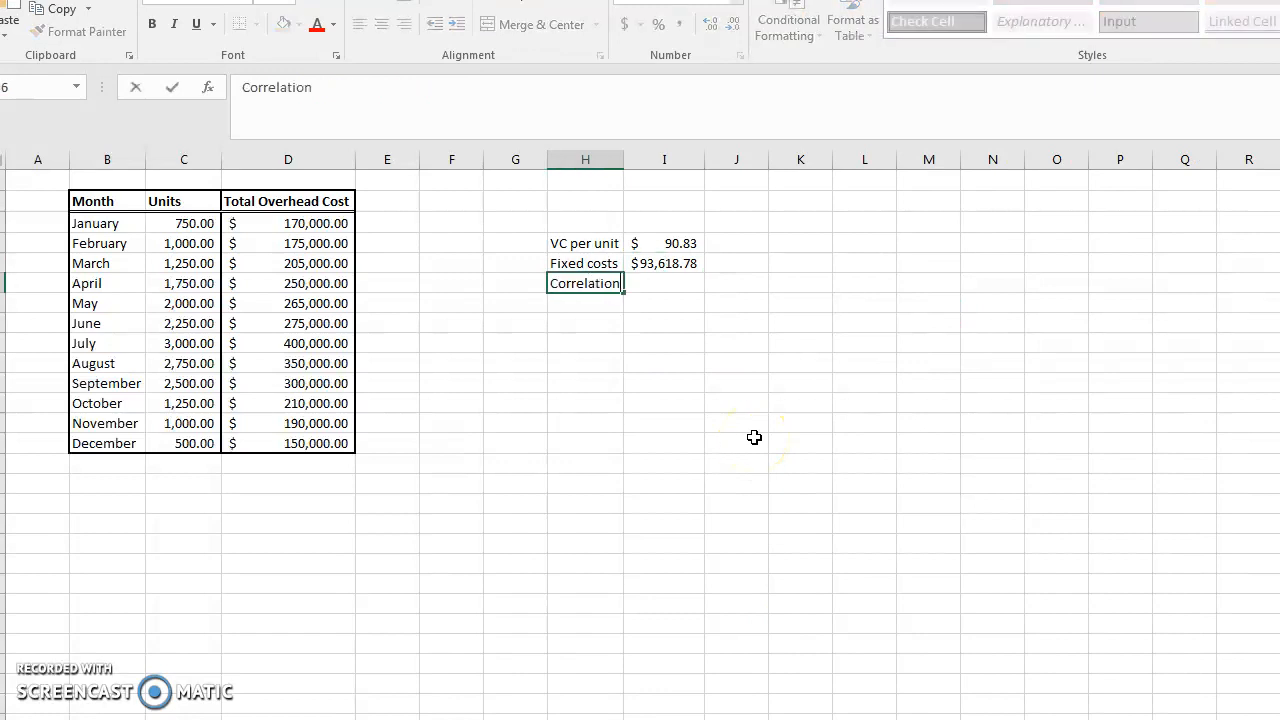
key("Tab")
Calculate the correlation with =PEARSON(C3:C14,D3:D14)
type("=")
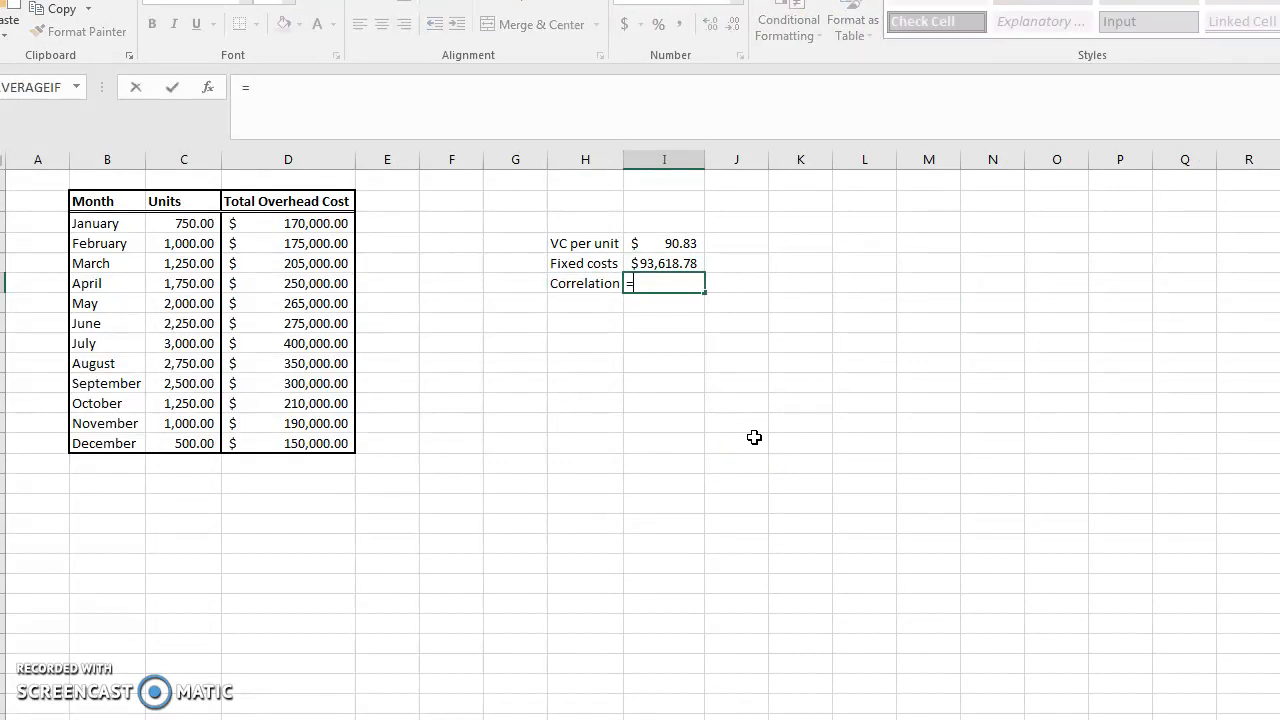
type("pearson")
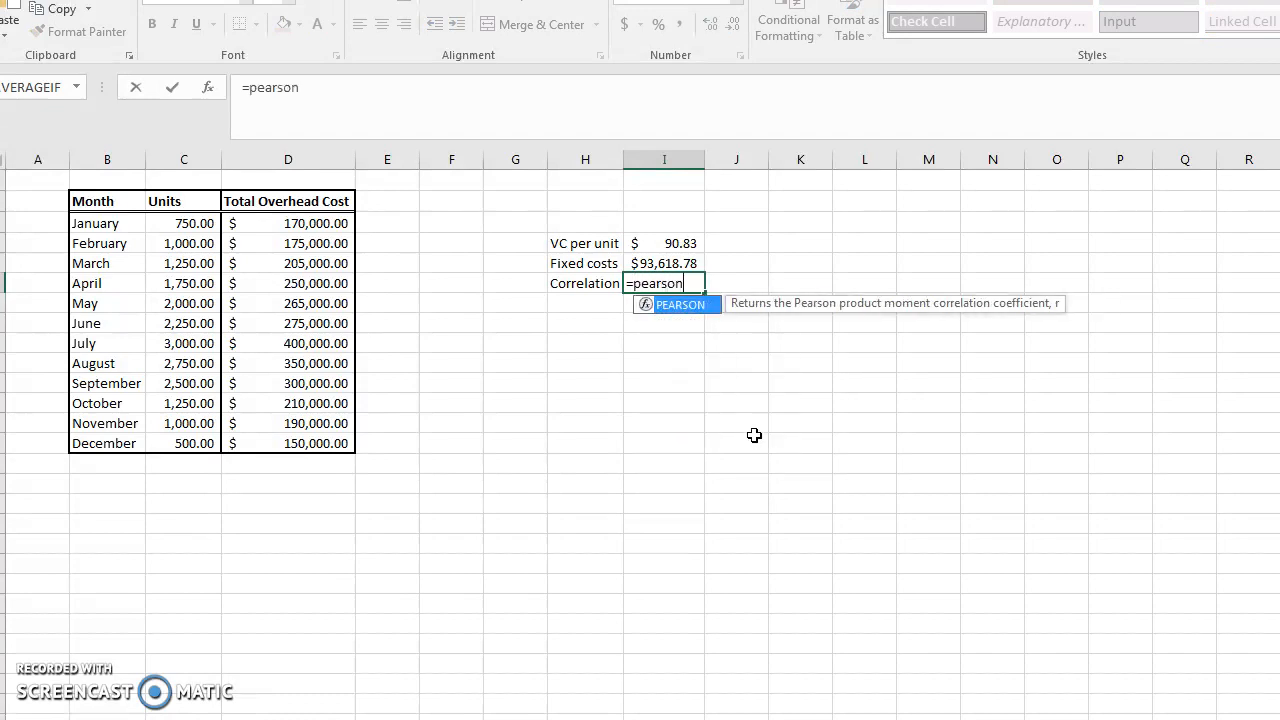
type("(")
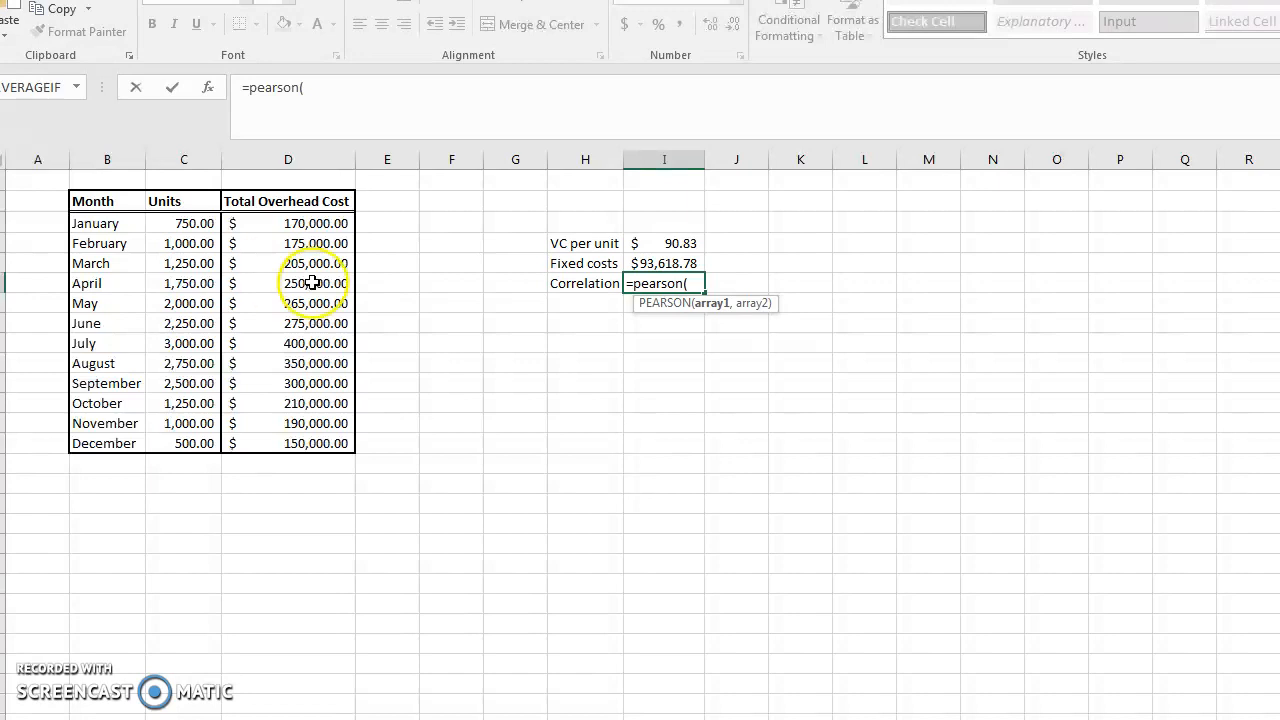
left_click(173, 222)
left_click_drag(173, 222, 187, 445)
type(",")
left_click_drag(300, 224, 314, 442)
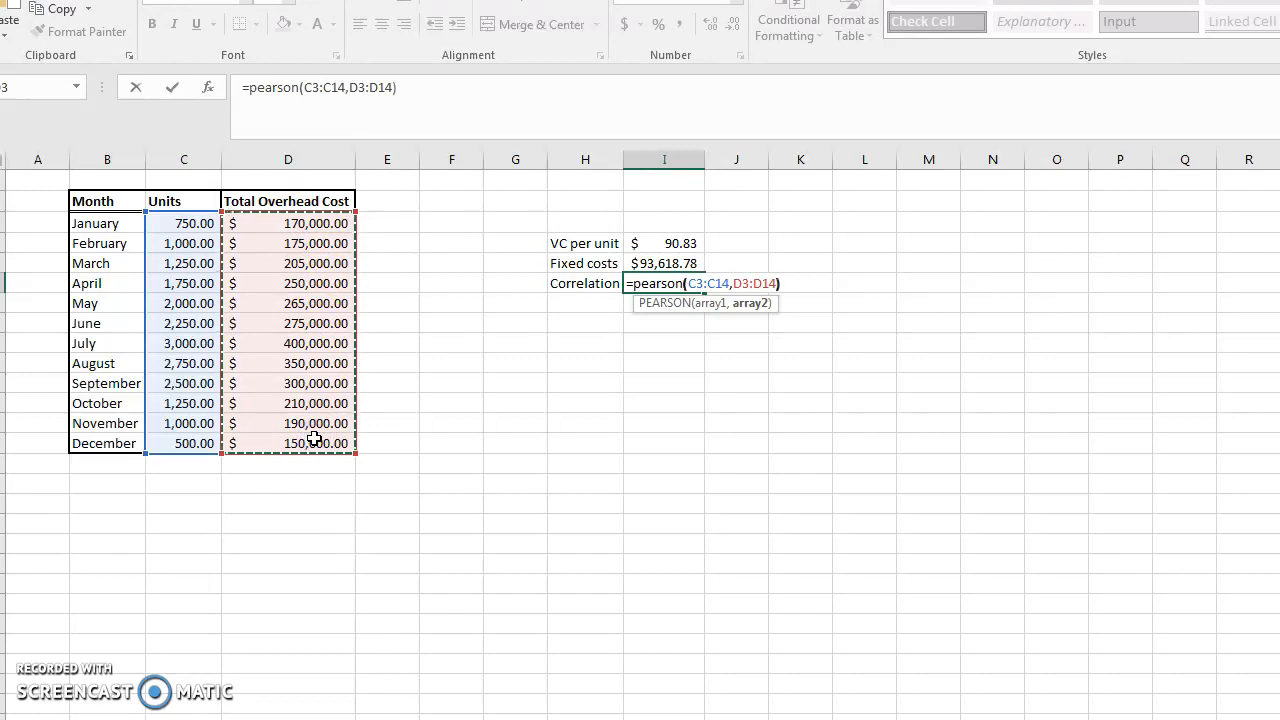
key("Return")
key("Up")
Format the correlation result as a percentage with two decimal places
key("Right")
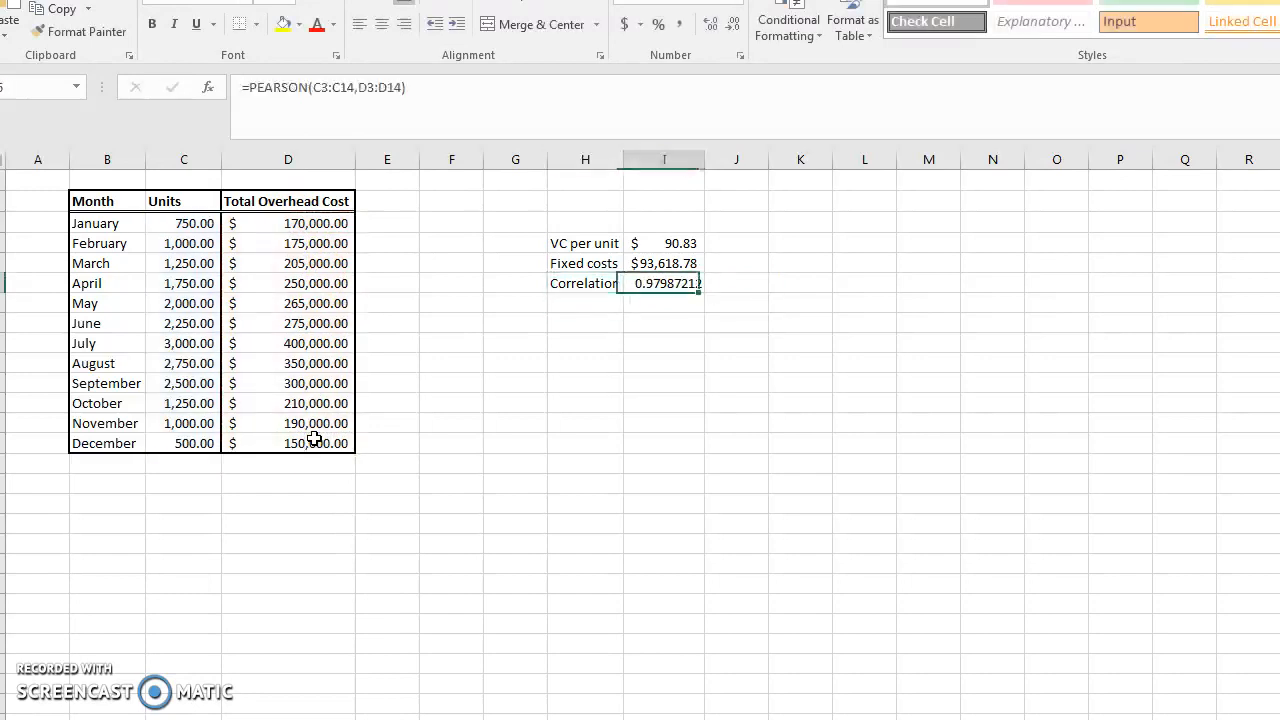
left_click(658, 24)
left_click(710, 24)
left_click(710, 24)
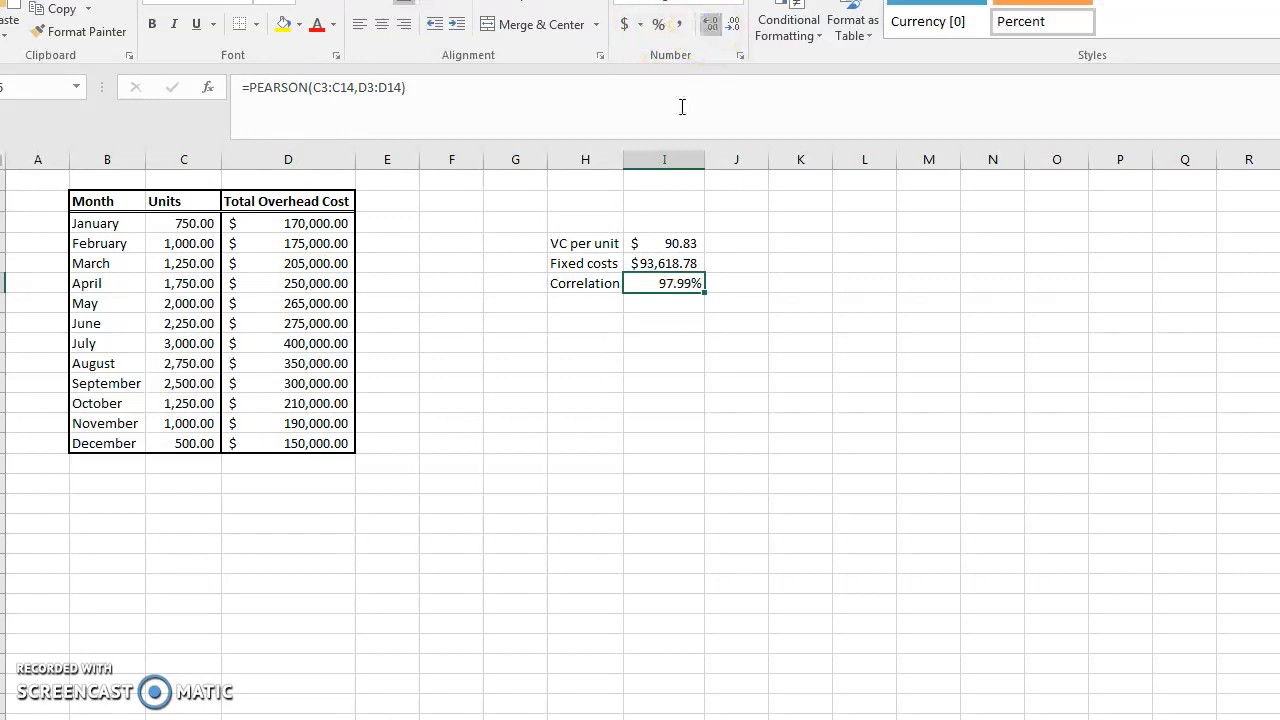
Label the next row "R-squared"
left_click(578, 304)
type("R-squared")
key("Tab")
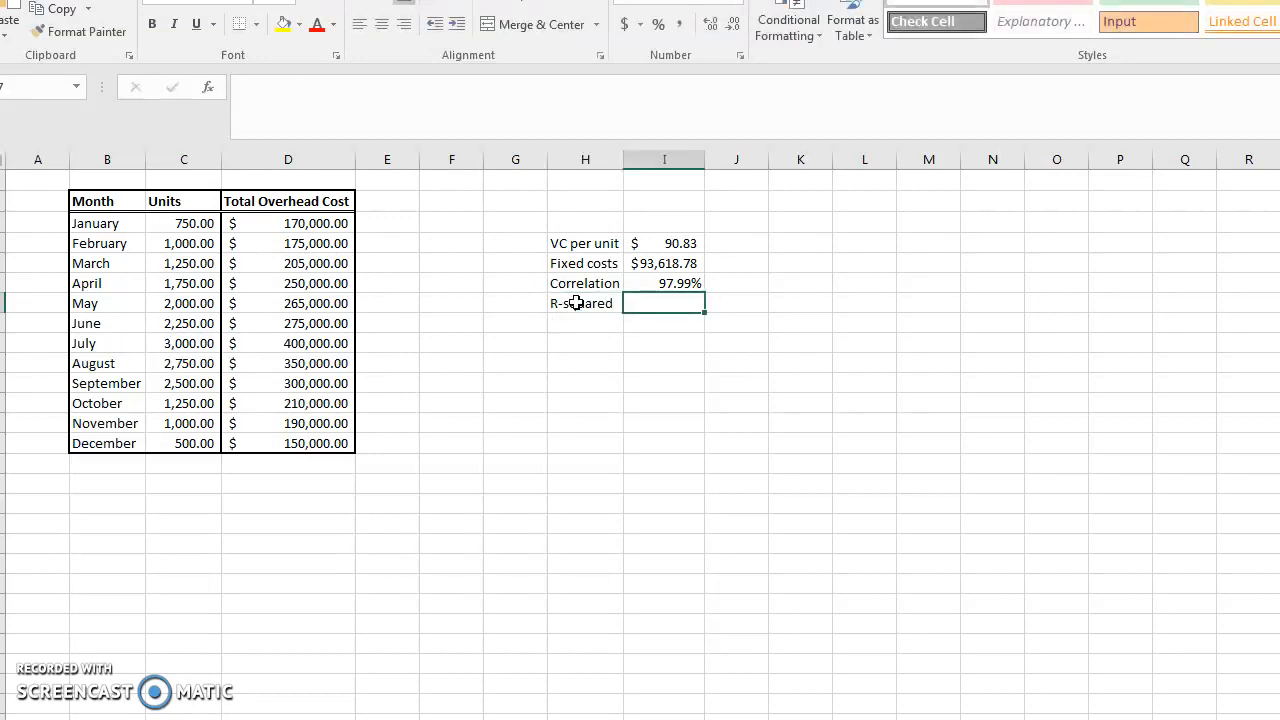
Calculate R-squared with =RSQ(D3:D14,C3:C14)
type("=r")
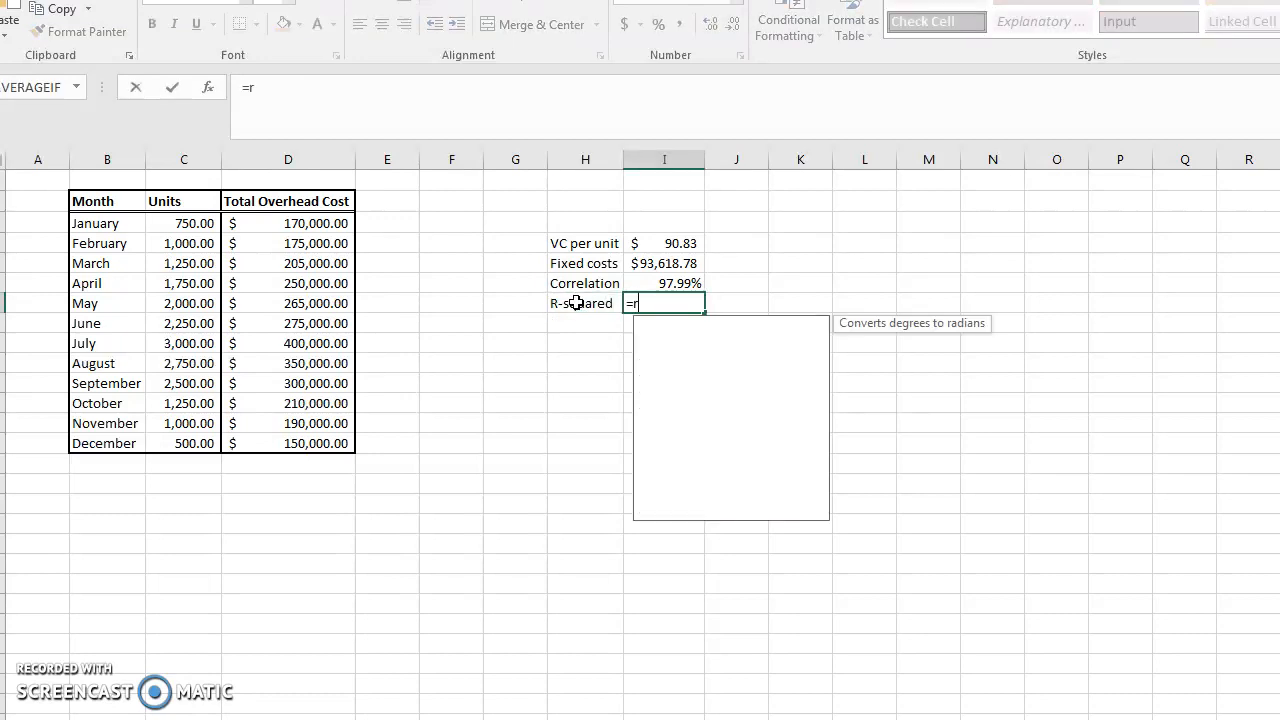
type("sq(")
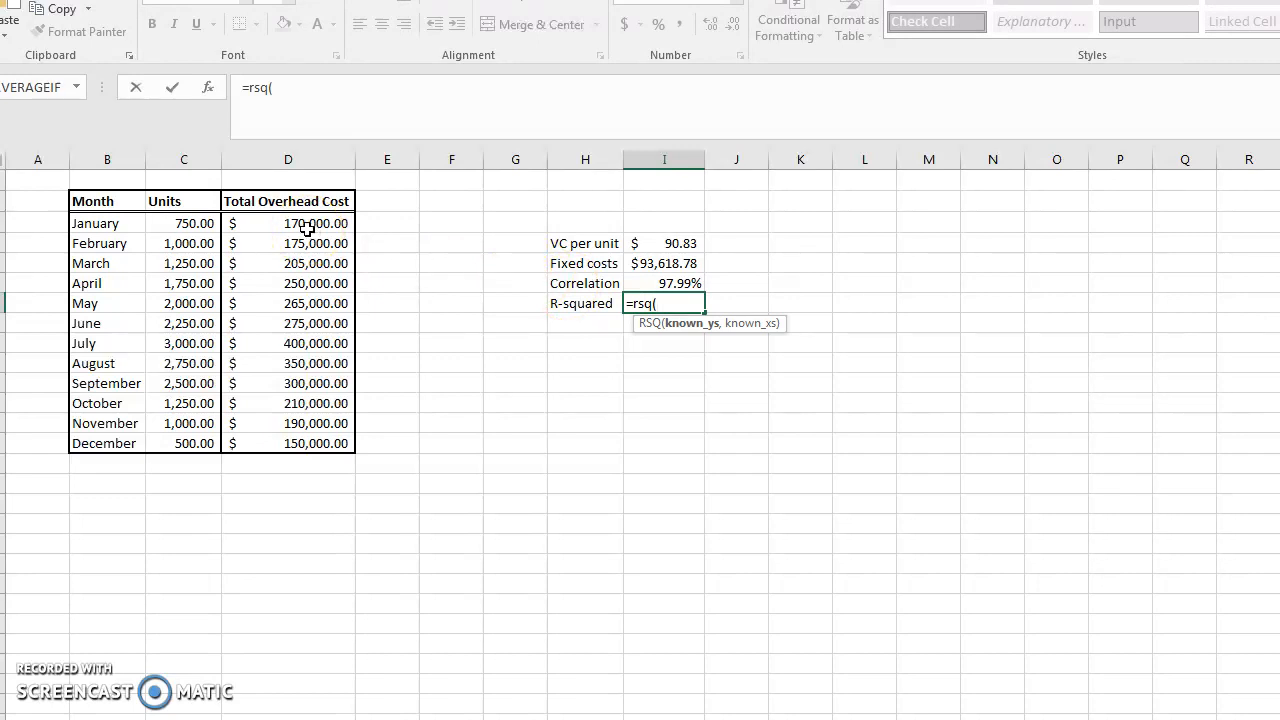
left_click_drag(307, 228, 290, 436)
type(",")
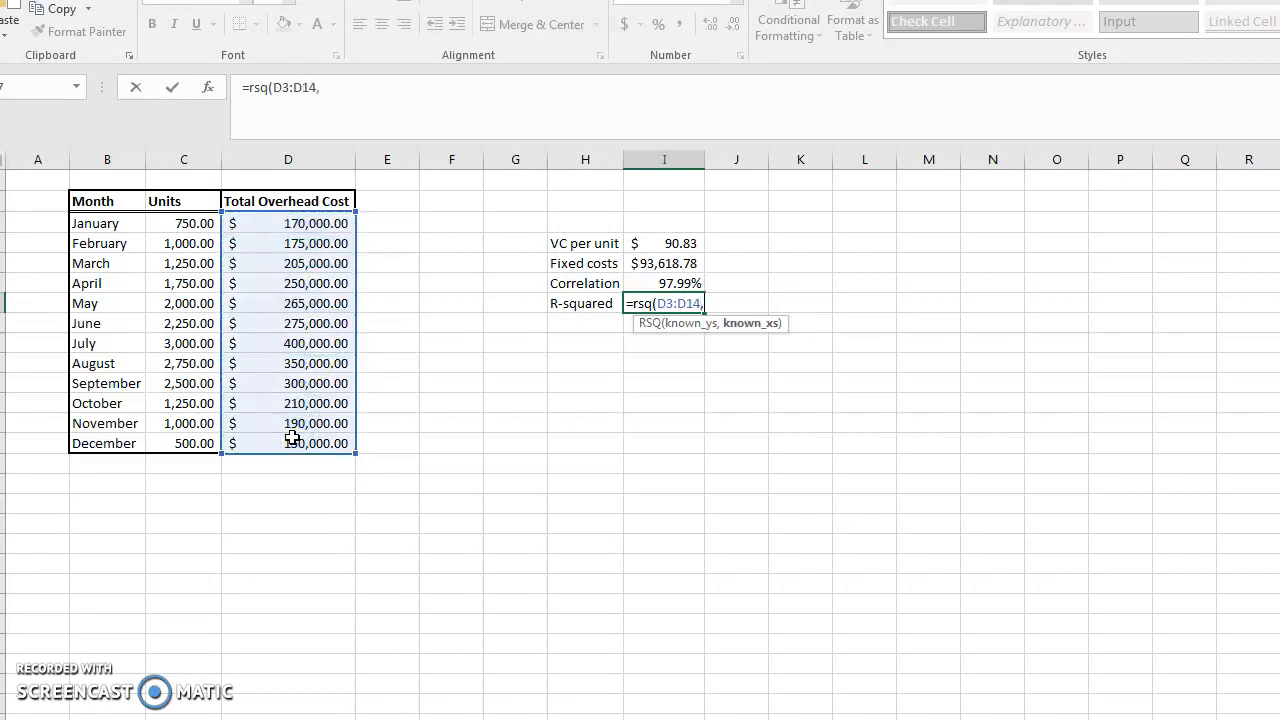
left_click_drag(182, 223, 163, 447)
type(")")
key("Return")
key("Up")
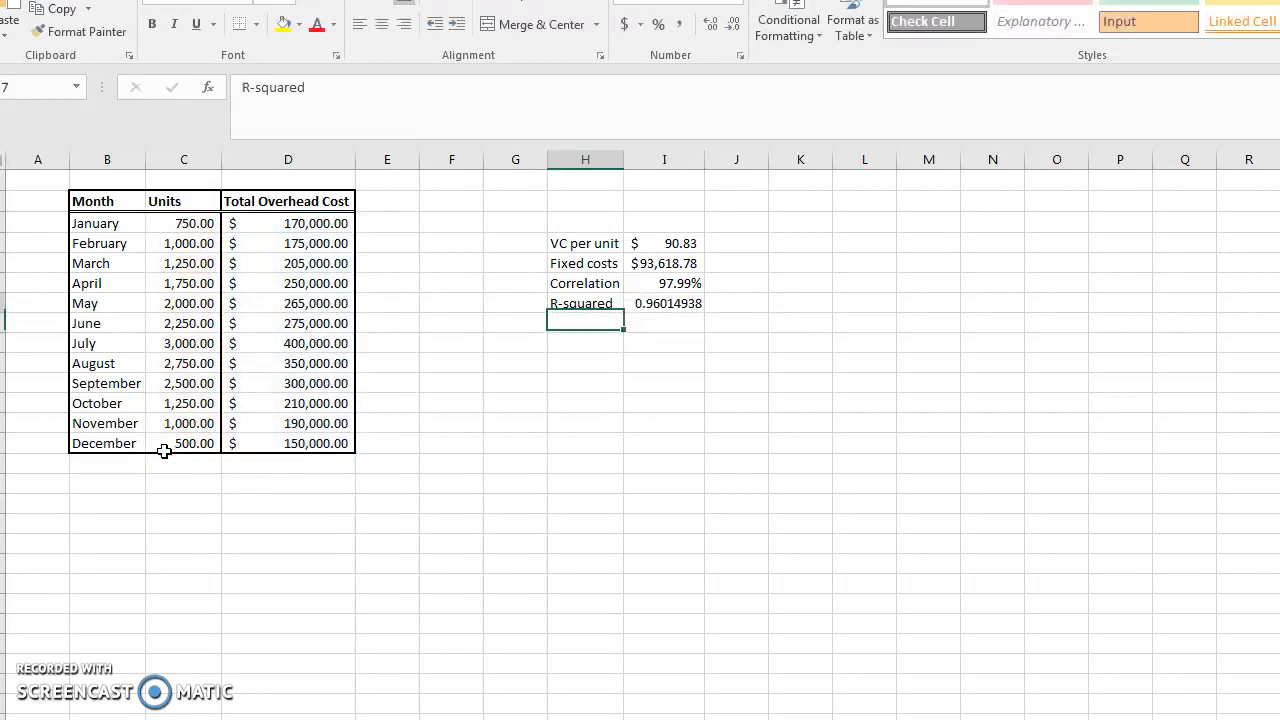
Format the R-squared result as a percentage
key("Right")
left_click(658, 24)
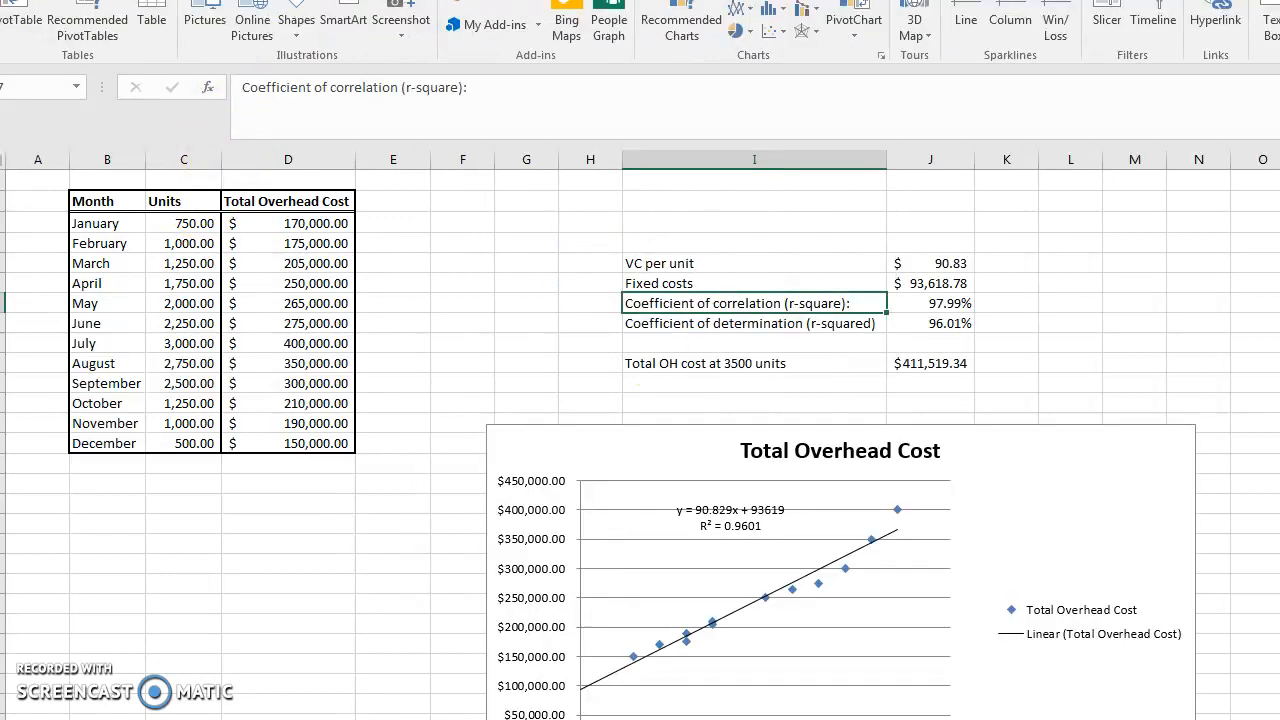
left_click(778, 367)
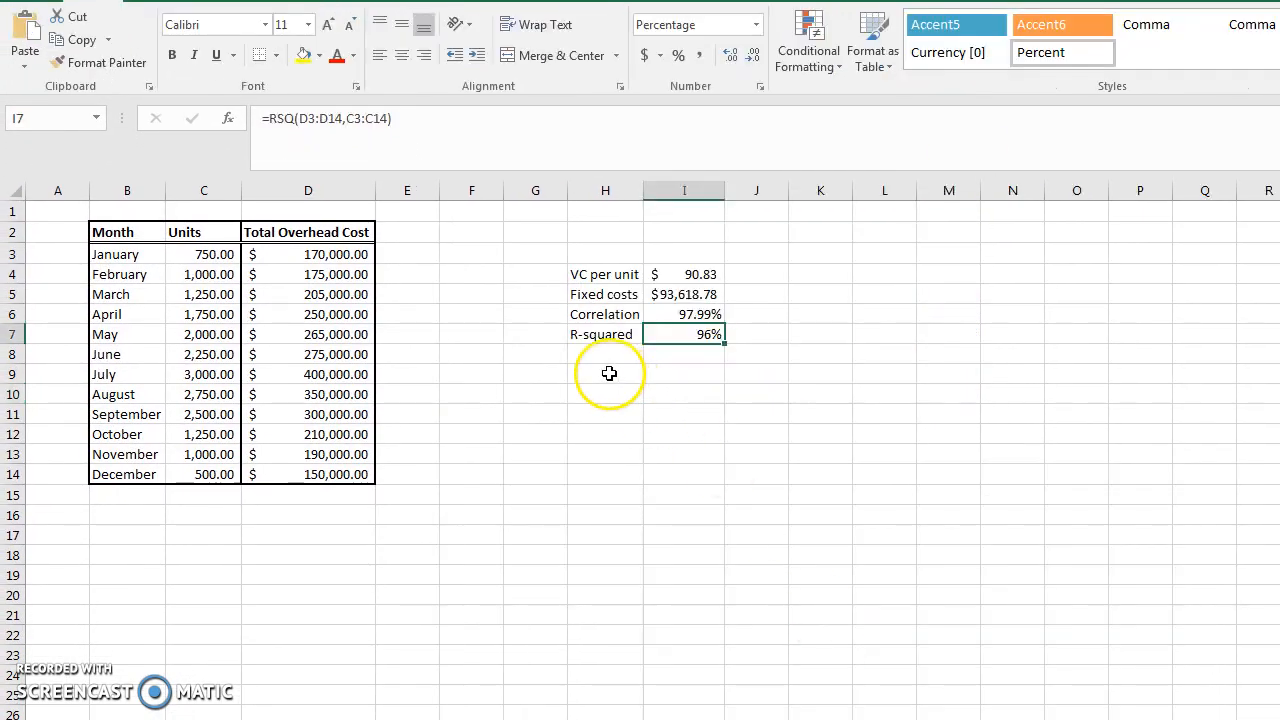
left_click(606, 373)
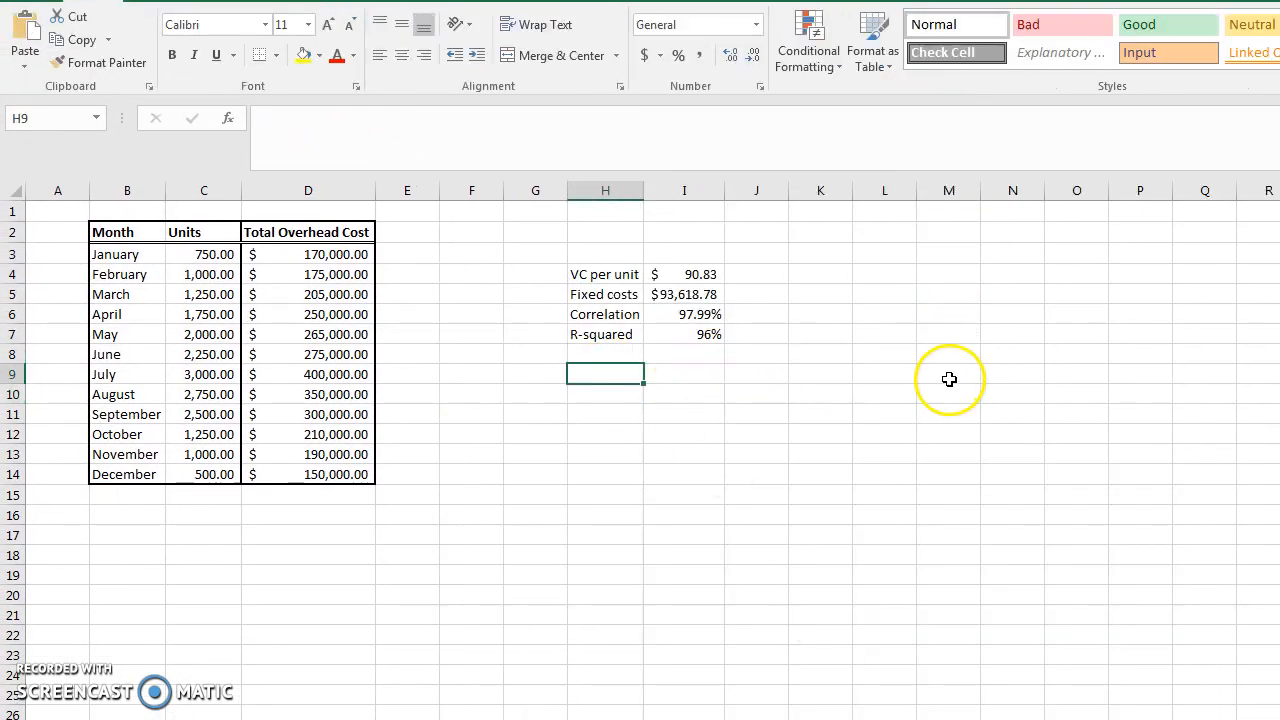
type("Total MOH")
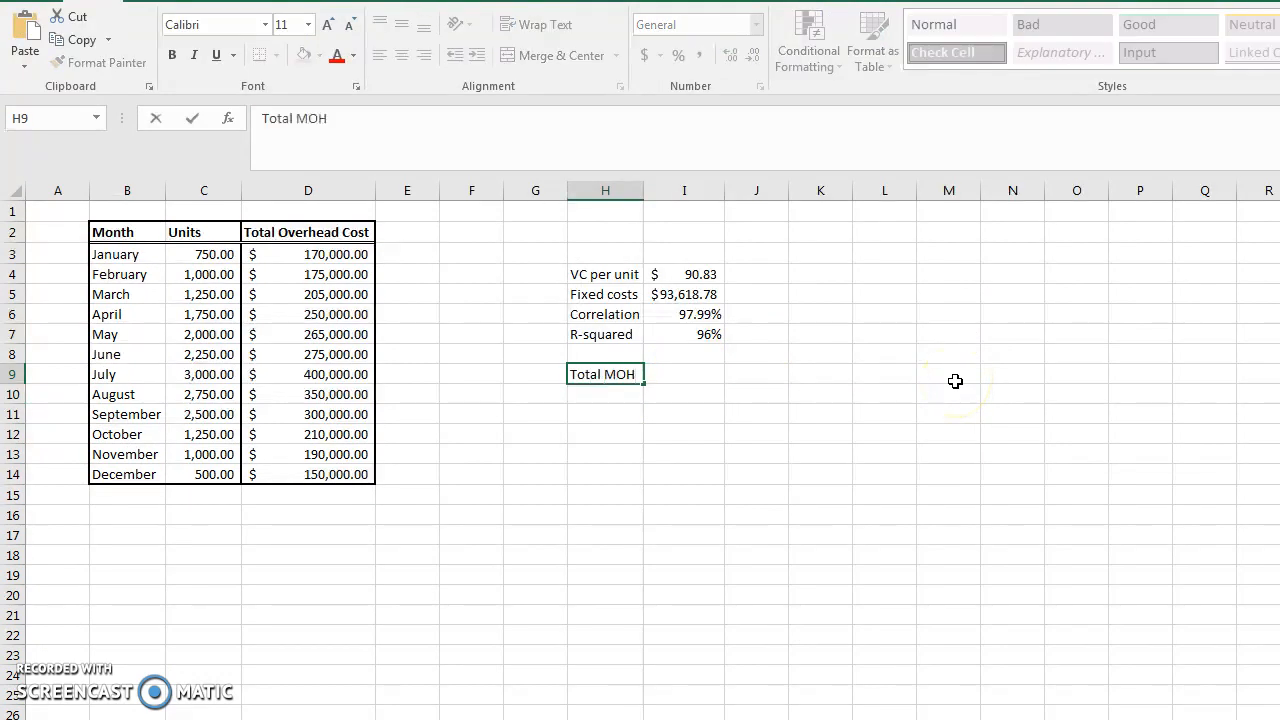
type(" at 35")
key("Escape")
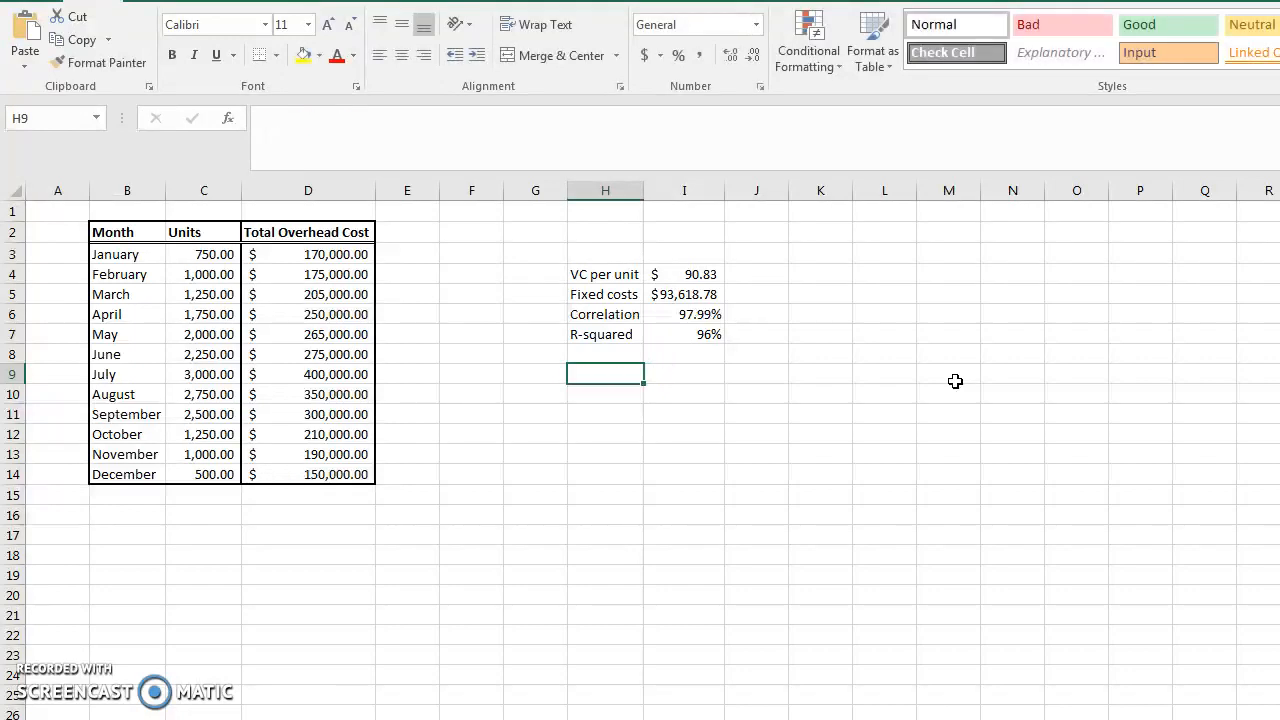
type("=\"Tto")
key("BackSpace")
key("BackSpace")
type("otal OH")
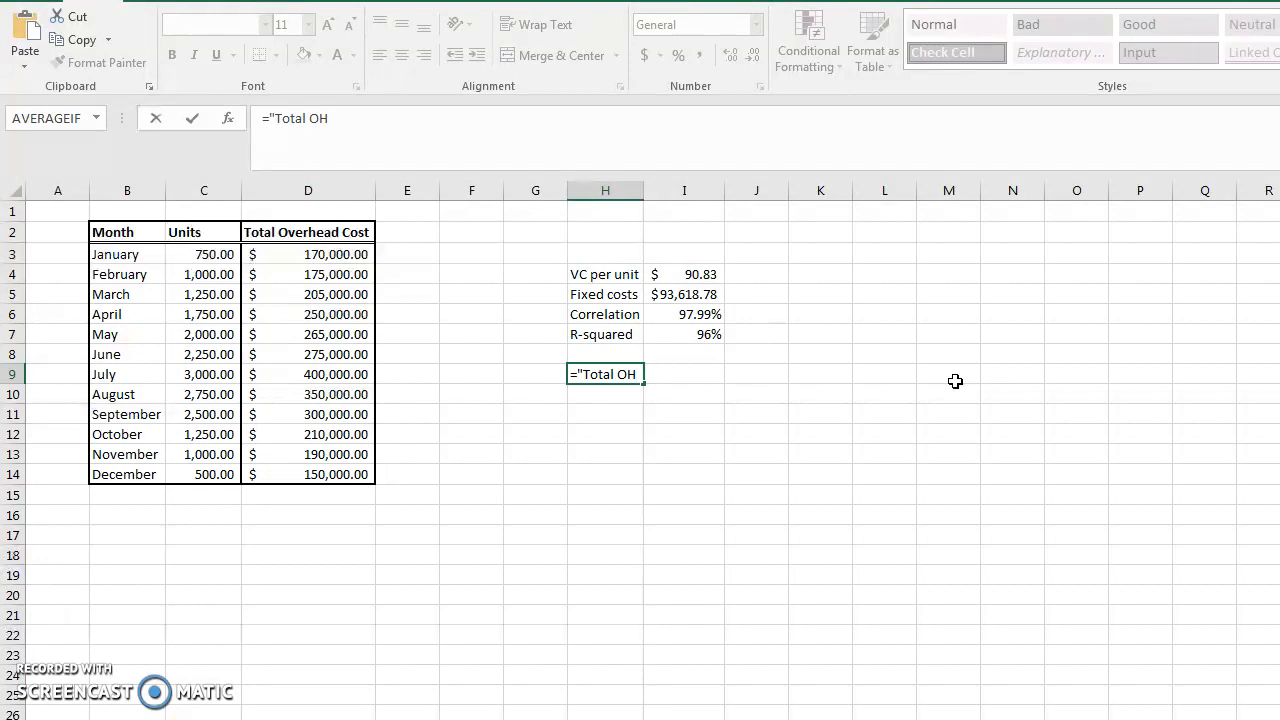
type(" \" &")
key("shift+space")
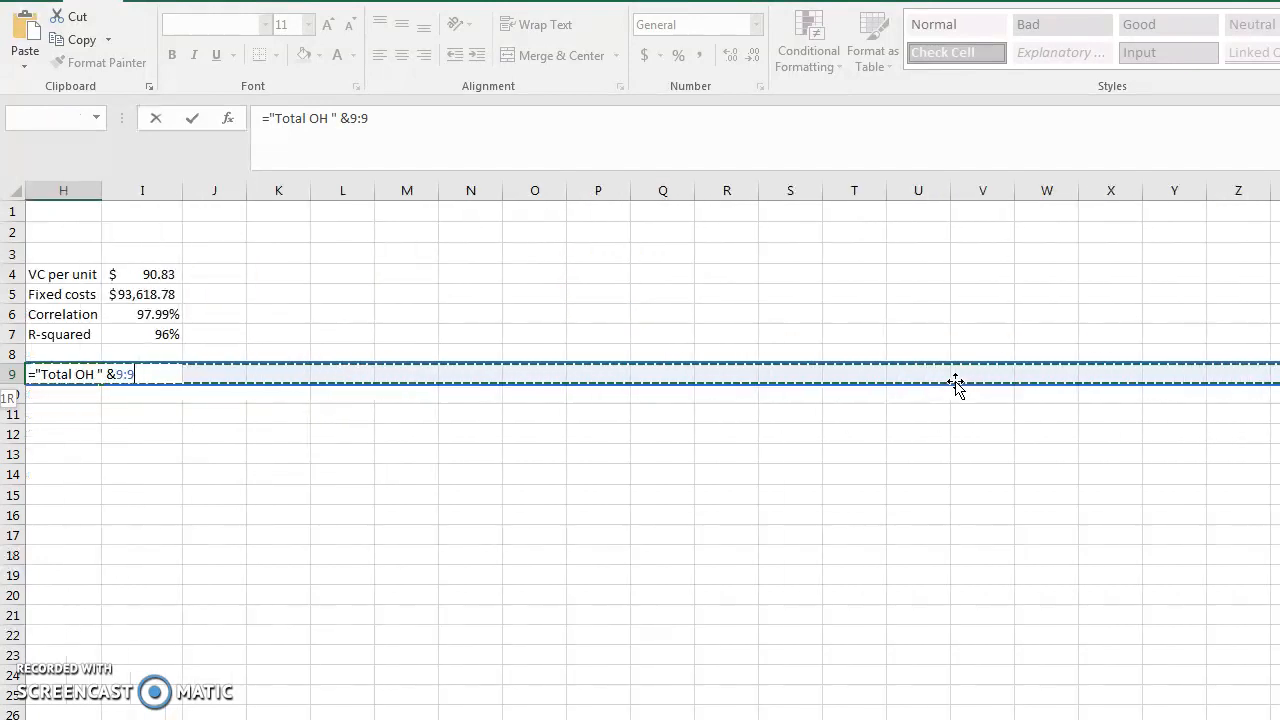
key("Escape")
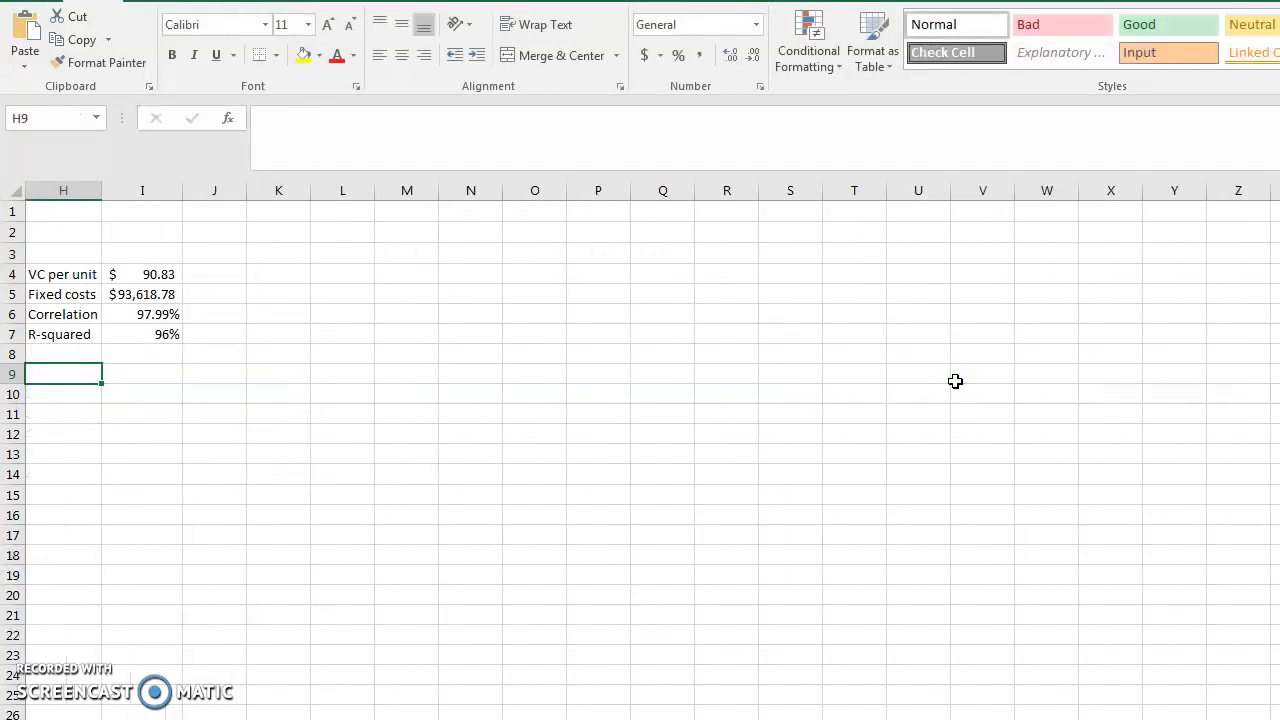
Enter the label "Units" in H2 with the value 3500 beside it in I2
scroll(954, 529, "left", 3)
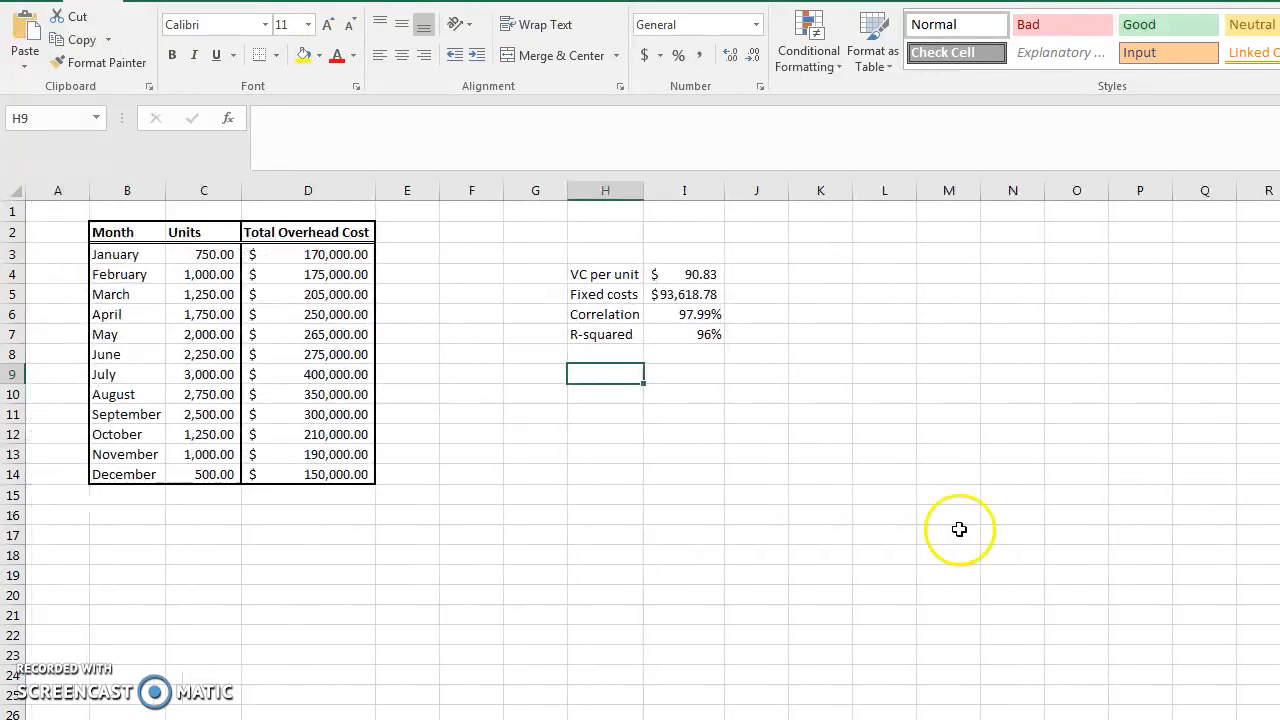
left_click(622, 233)
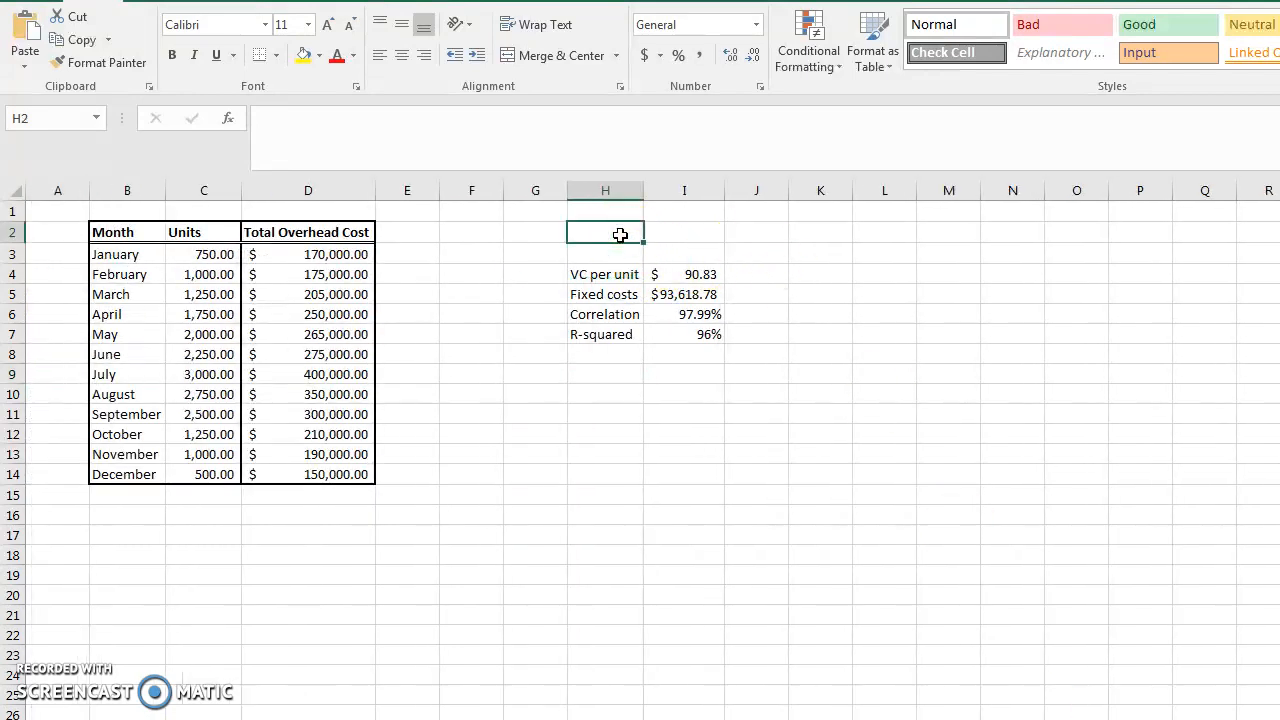
type("Tr")
key("BackSpace")
key("BackSpace")
type("Units")
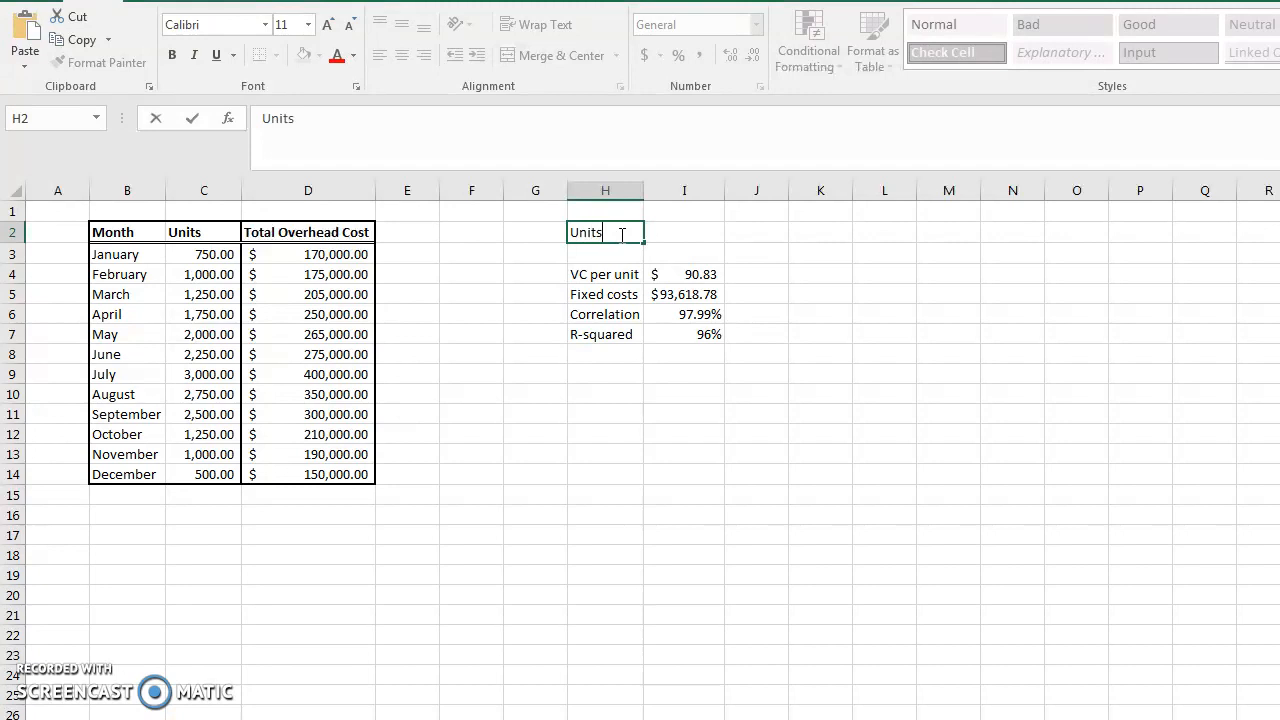
key("Tab")
type("3500")
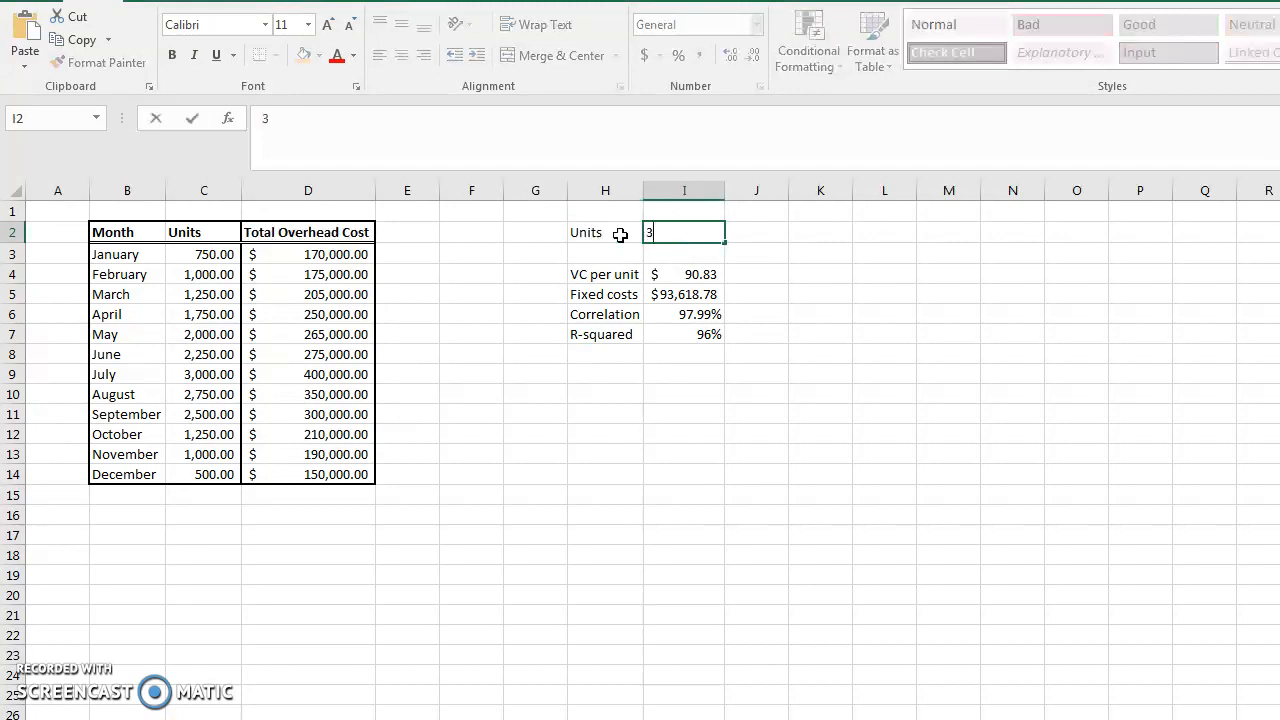
key("Return")
Apply comma number format to the units value in I2
left_click(621, 233)
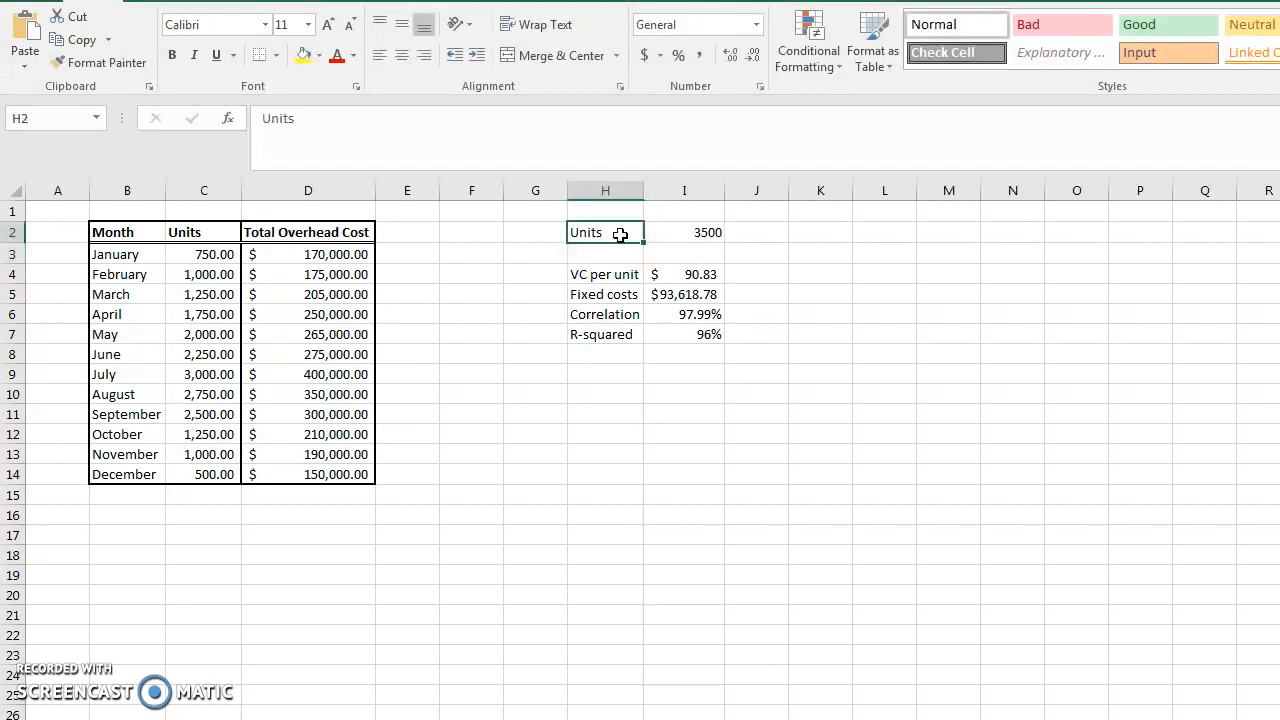
left_click(652, 230)
left_click(700, 58)
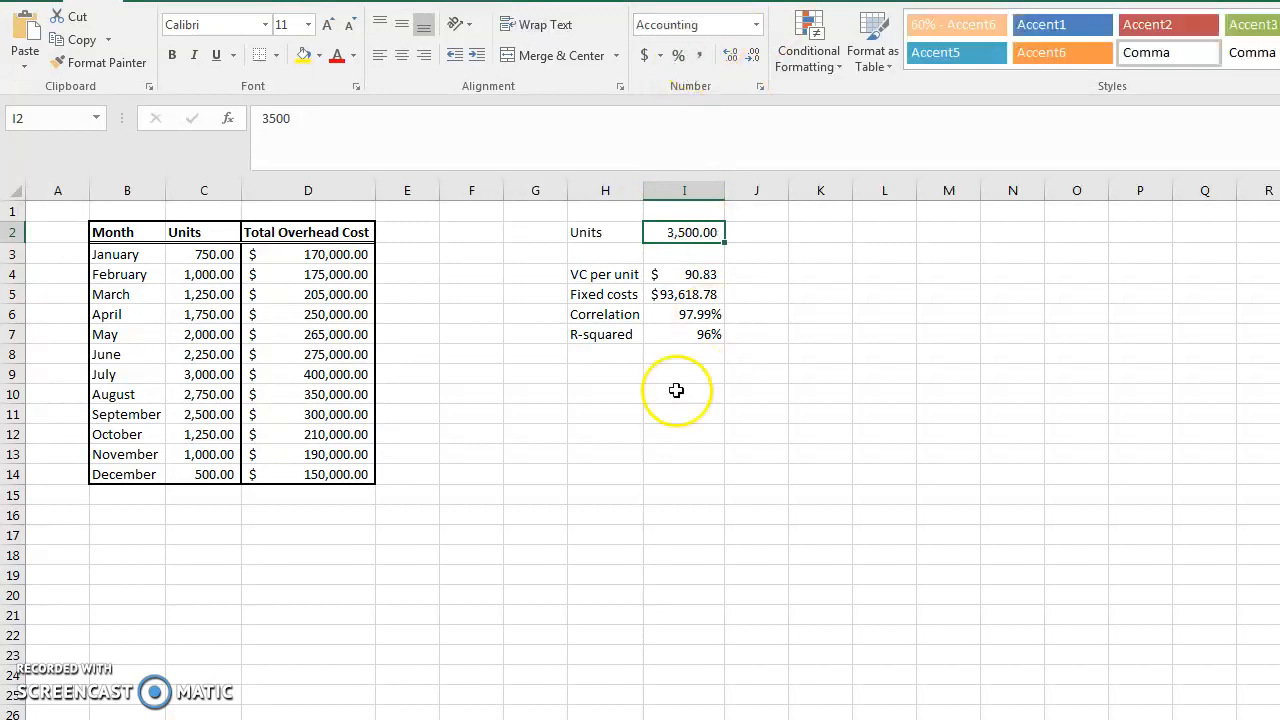
Label H10 with the formula ="Total OH " & I2 & " units" so it reflects the units entered
left_click(606, 392)
type("Total O")
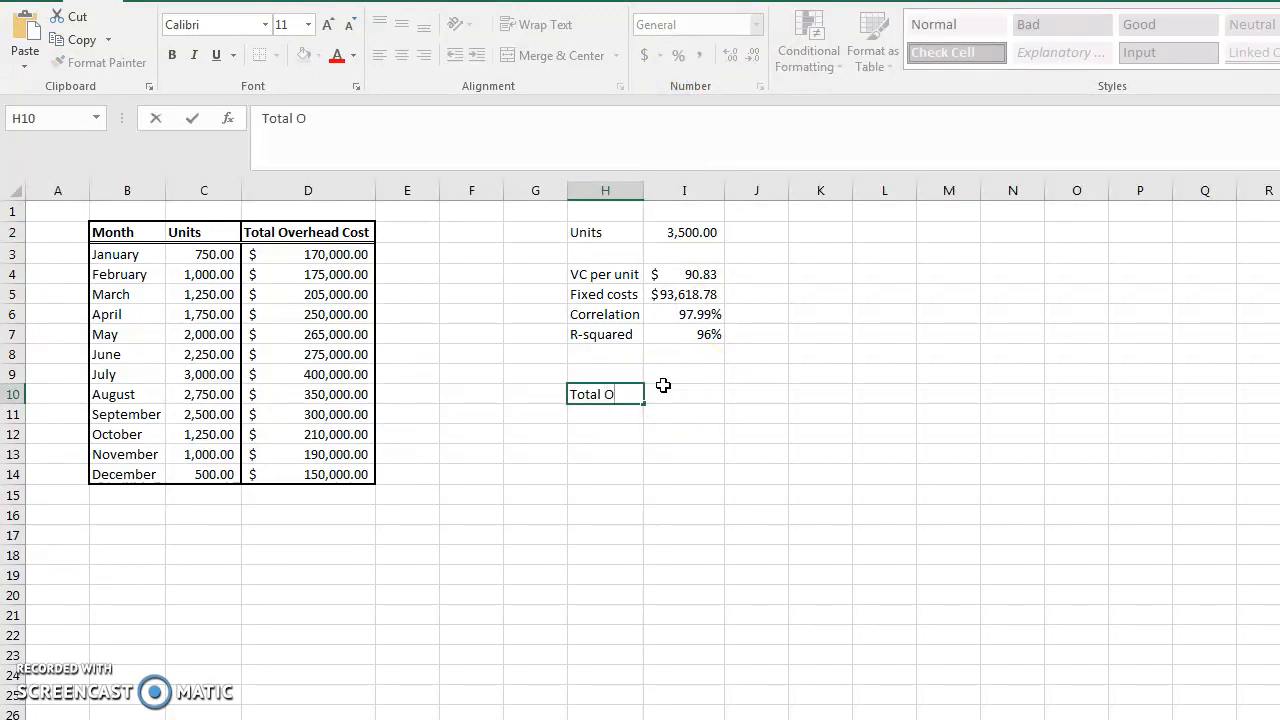
key("Escape")
type("=\"Total O")
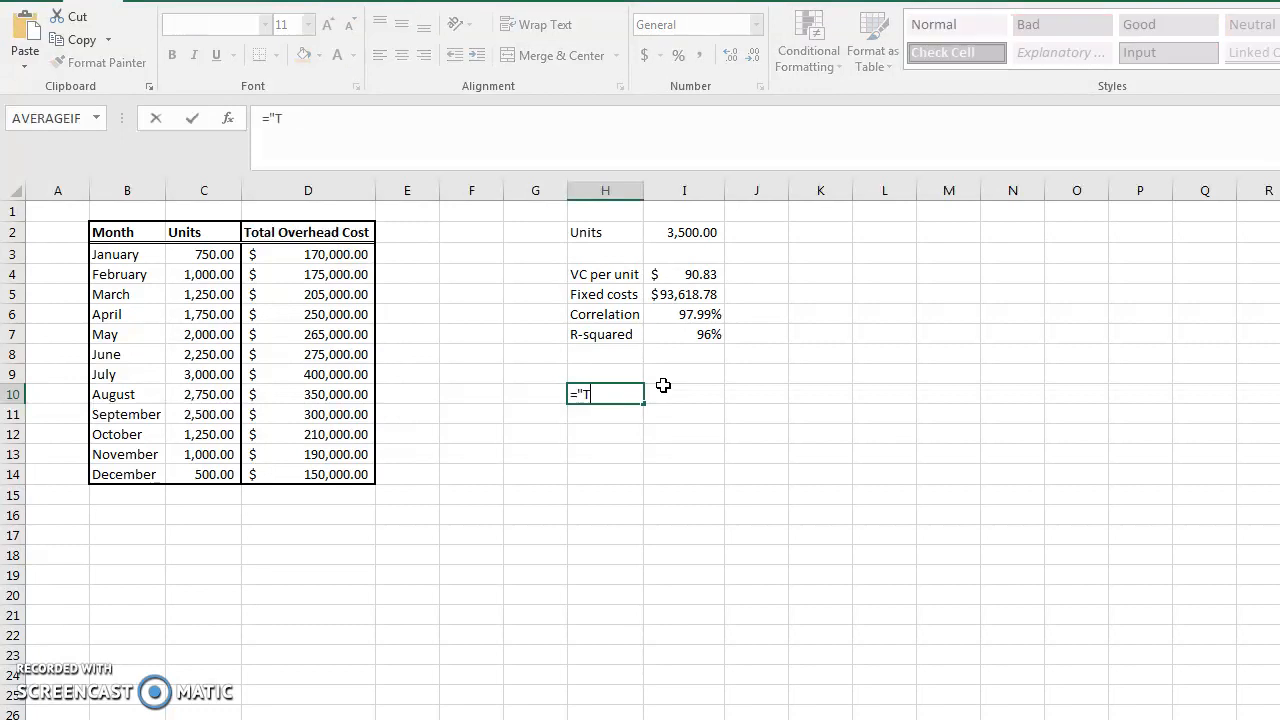
type("H \" &")
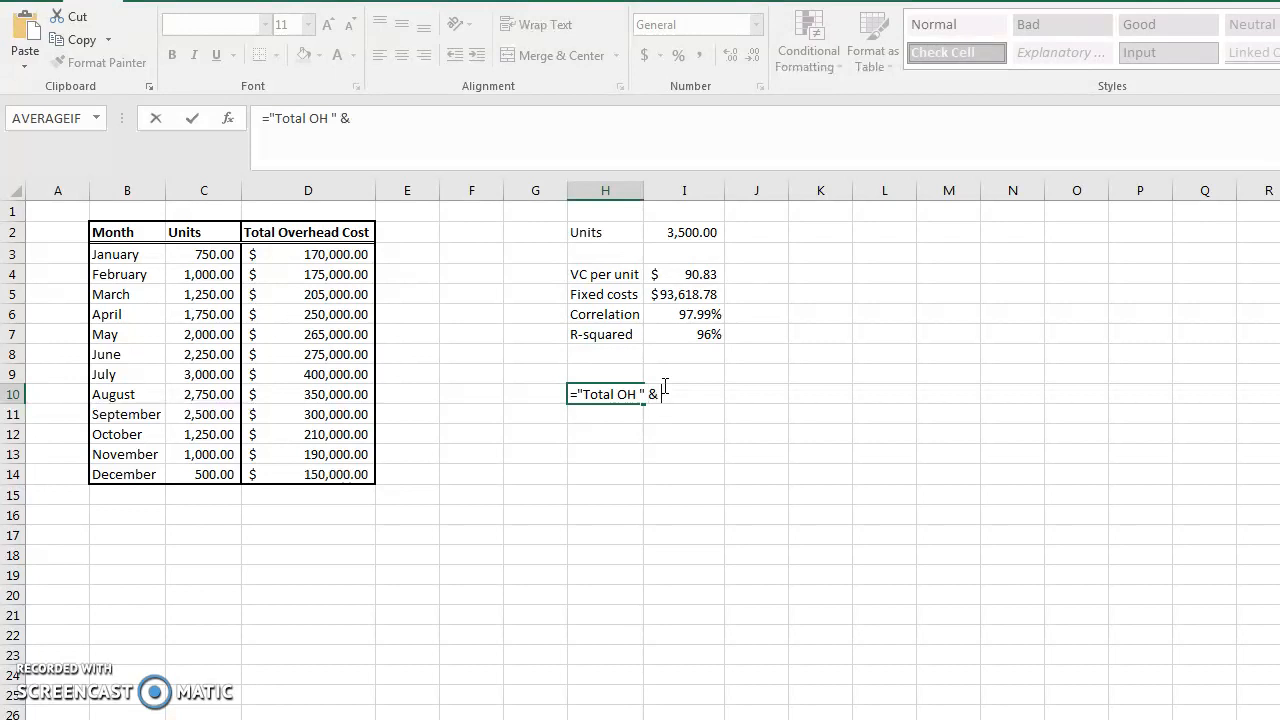
type(" i")
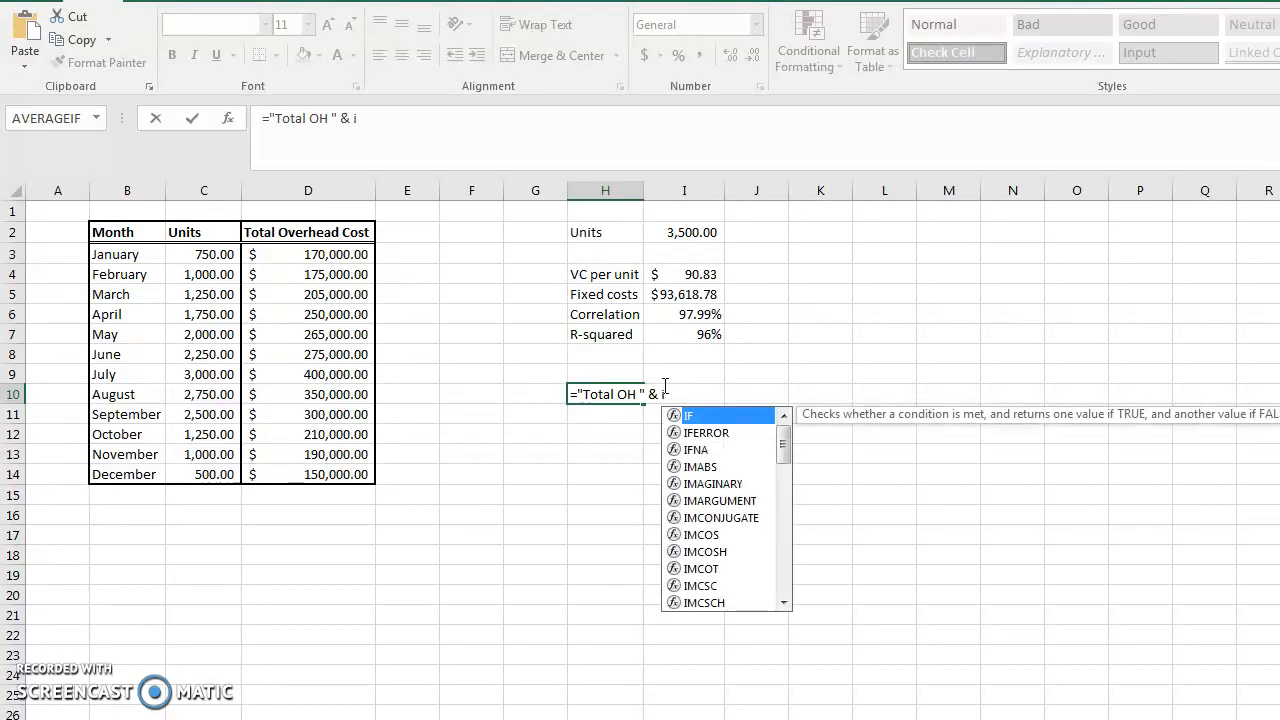
type("2")
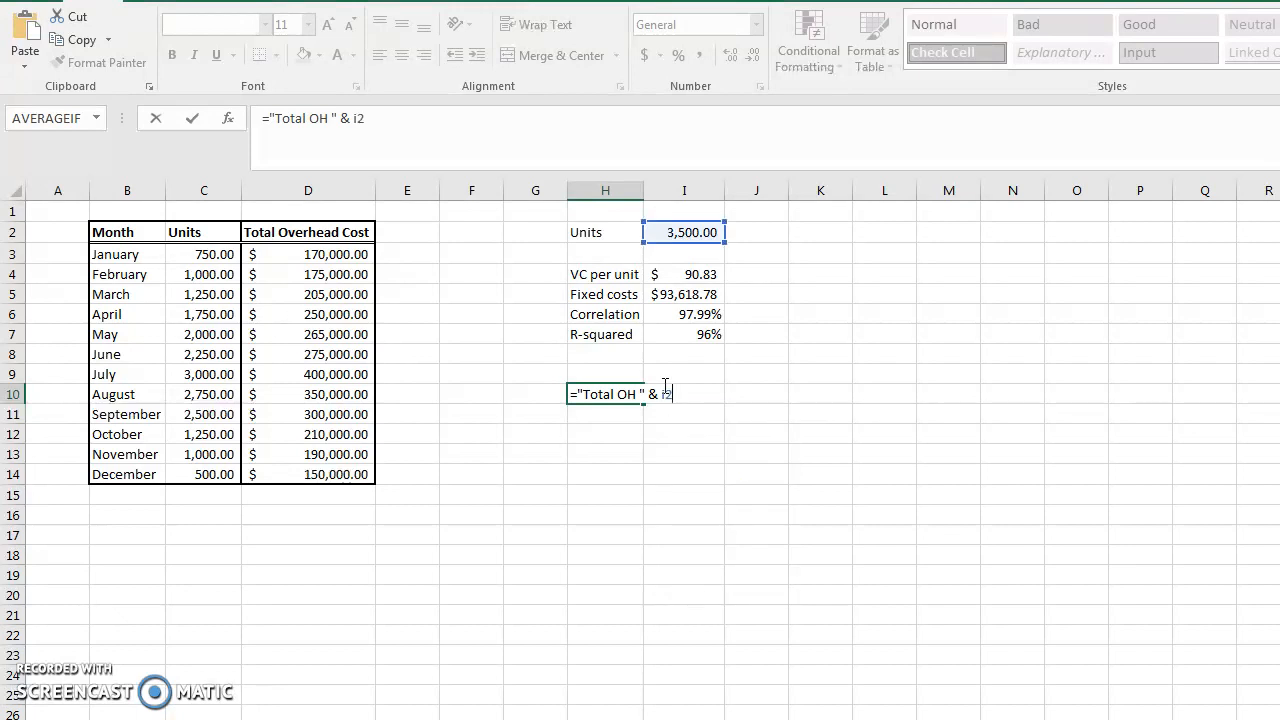
type(" &")
key("shift+space")
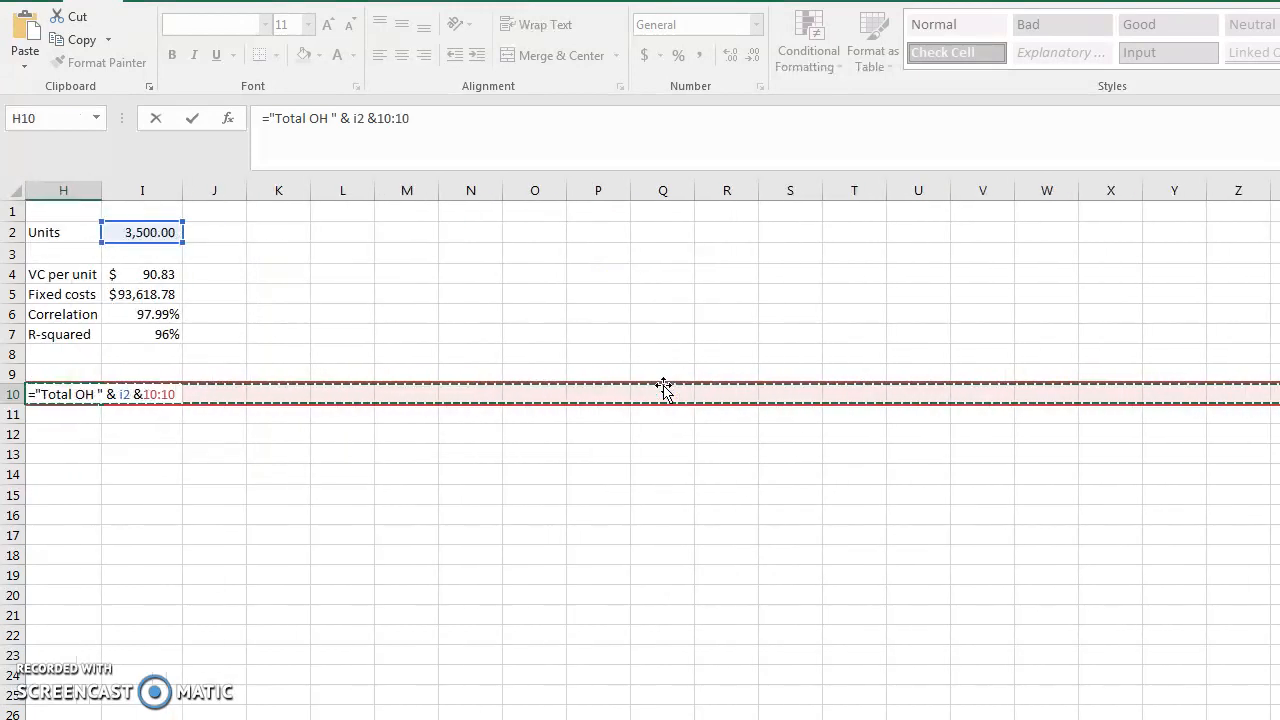
key("BackSpace")
key("BackSpace")
key("BackSpace")
key("BackSpace")
key("BackSpace")
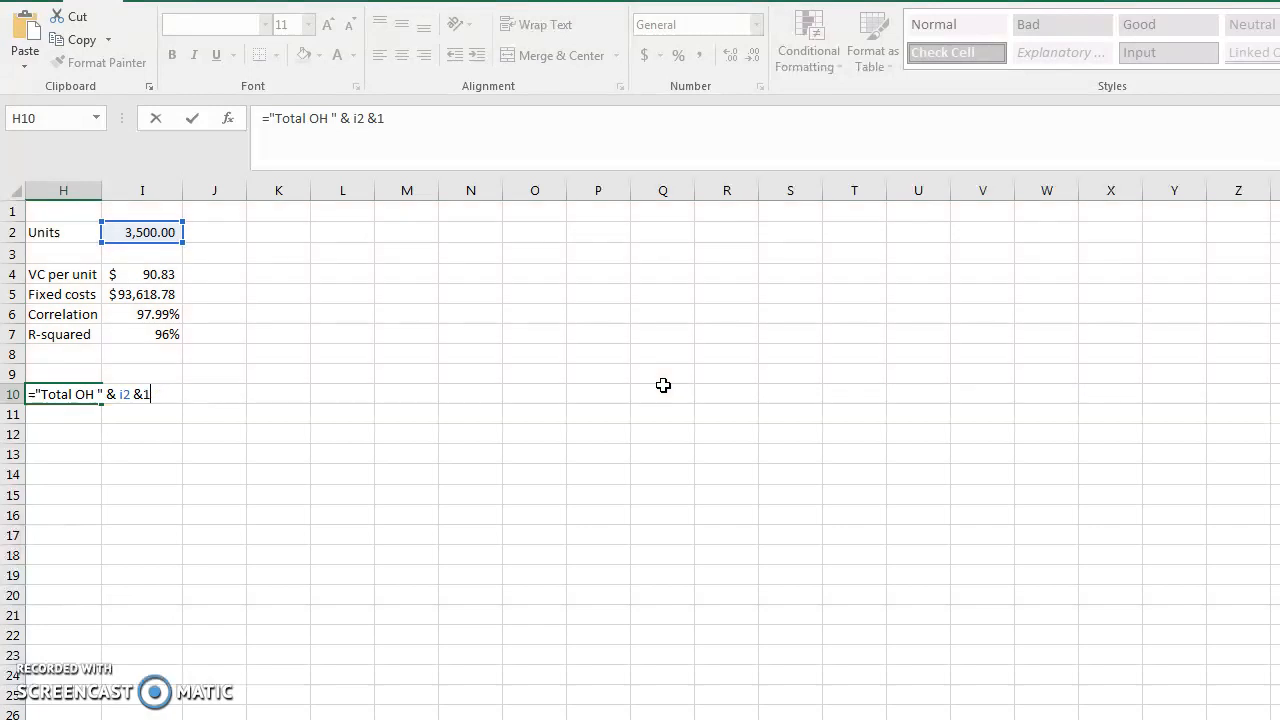
type("\" units")
key("Return")
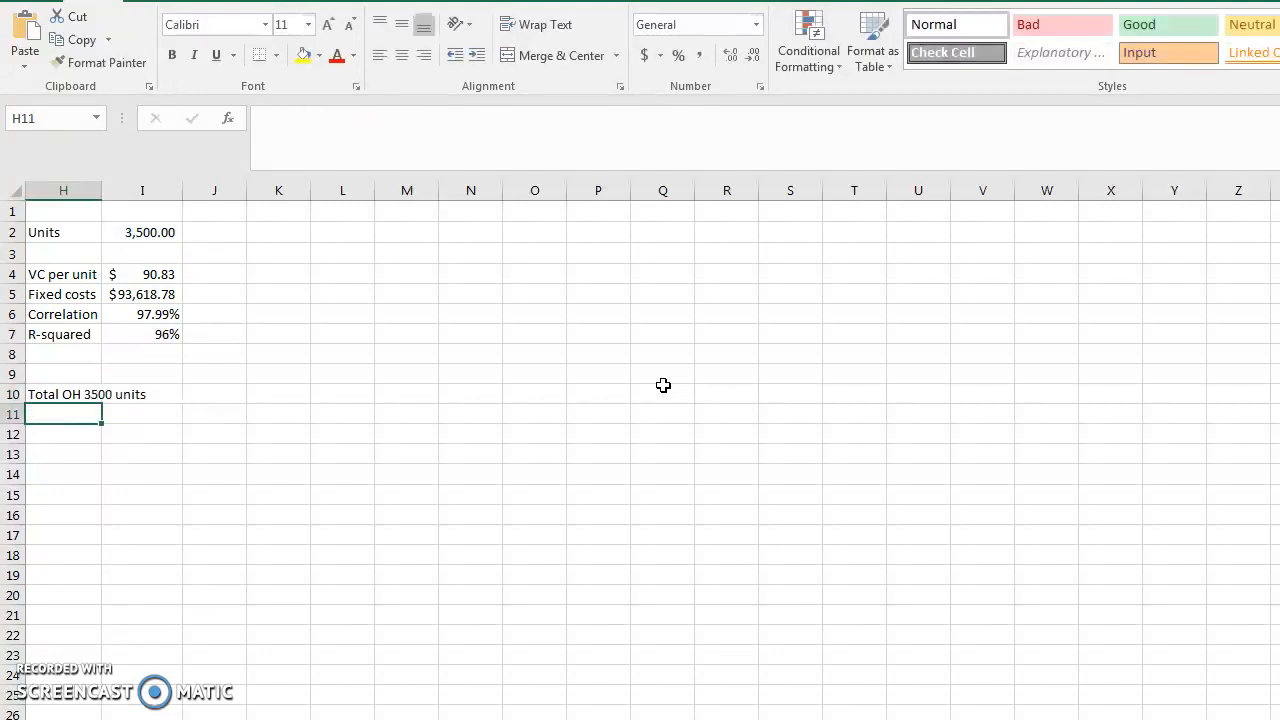
Autofit column H's width to fit its labels
key("Up")
key("Up")
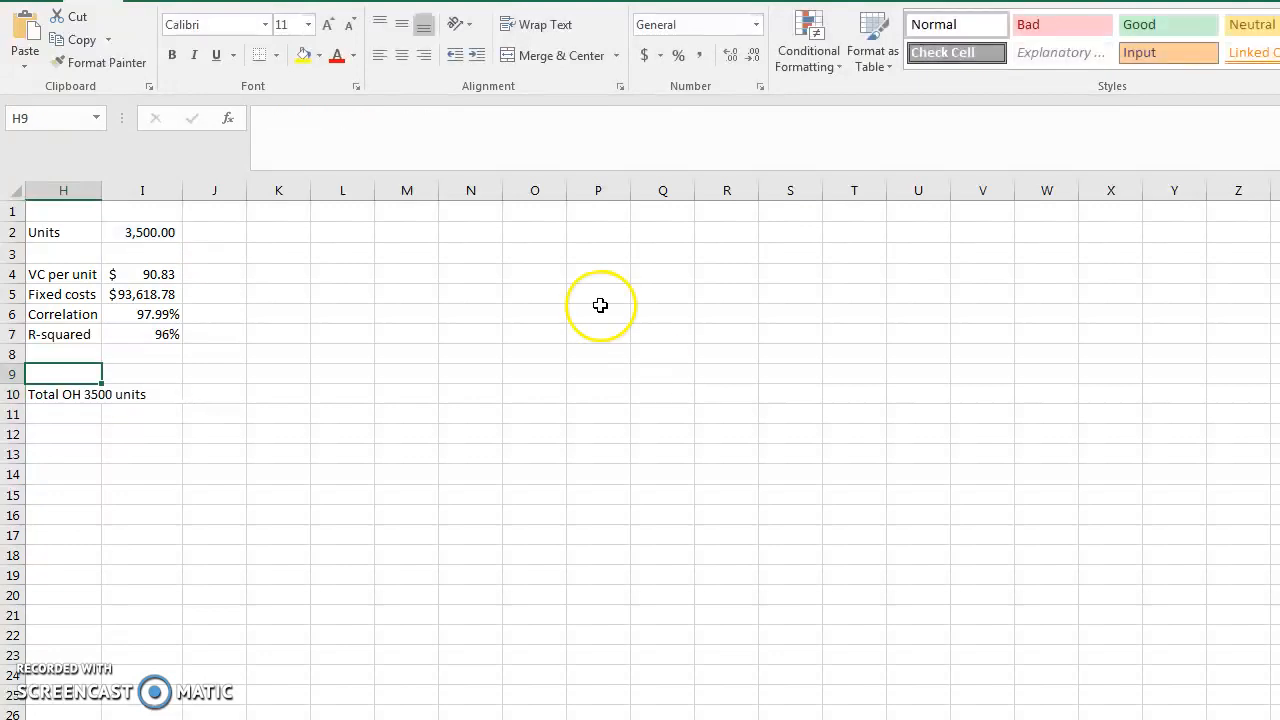
double_click(102, 190)
Change the units value in I2 to 3600
left_click(209, 233)
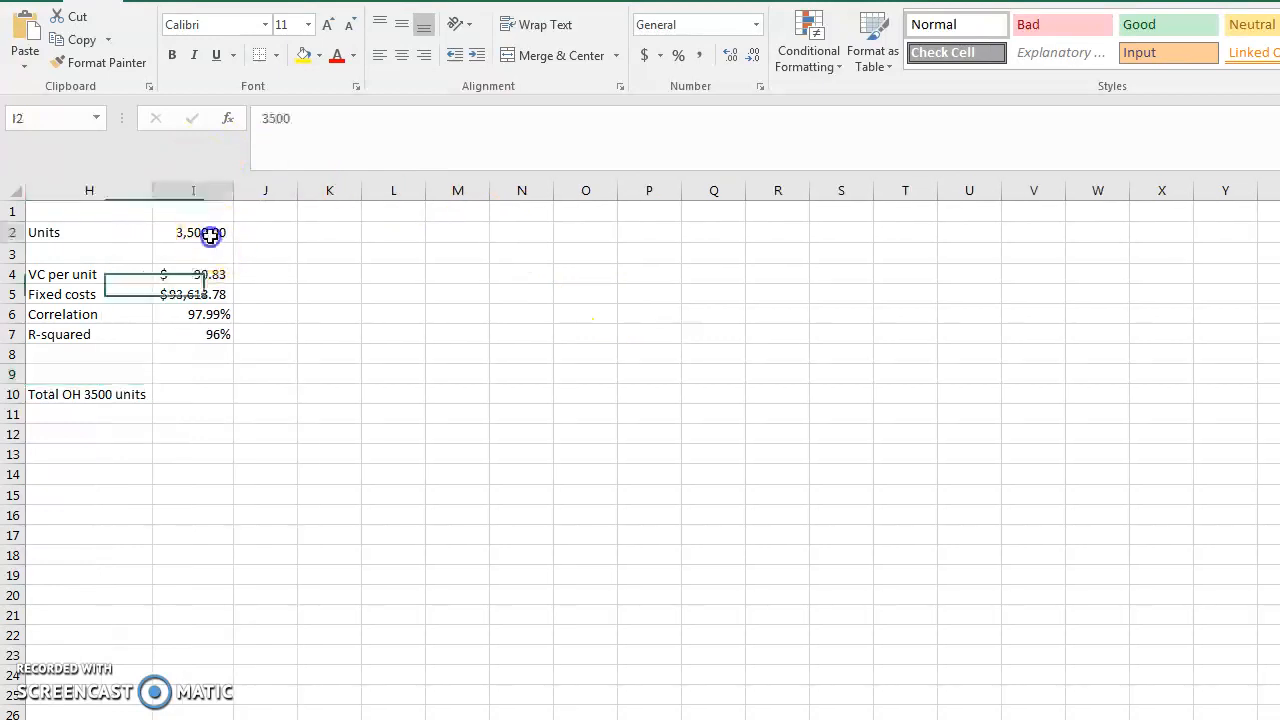
left_click(305, 118)
key("Left")
key("Left")
key("BackSpace")
type("6")
key("Return")
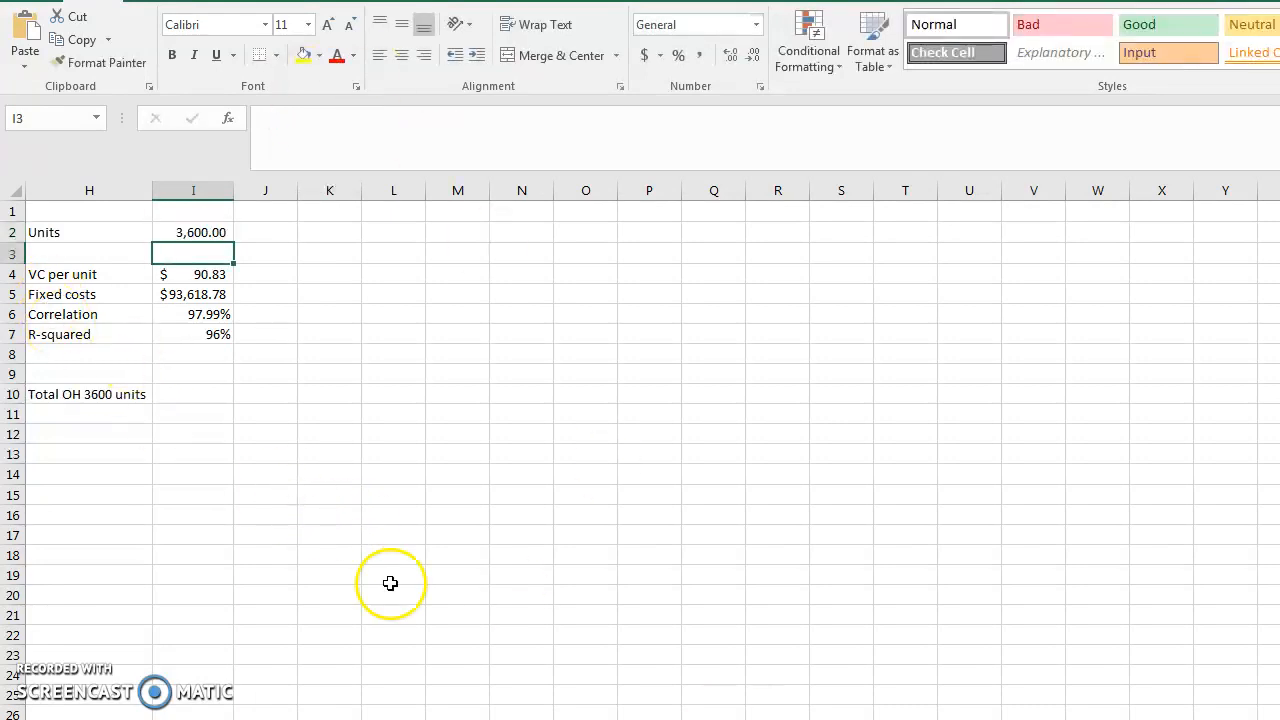
Calculate the total overhead in I10 with =(I4*I2)+I5
scroll(900, 549, "left", 3)
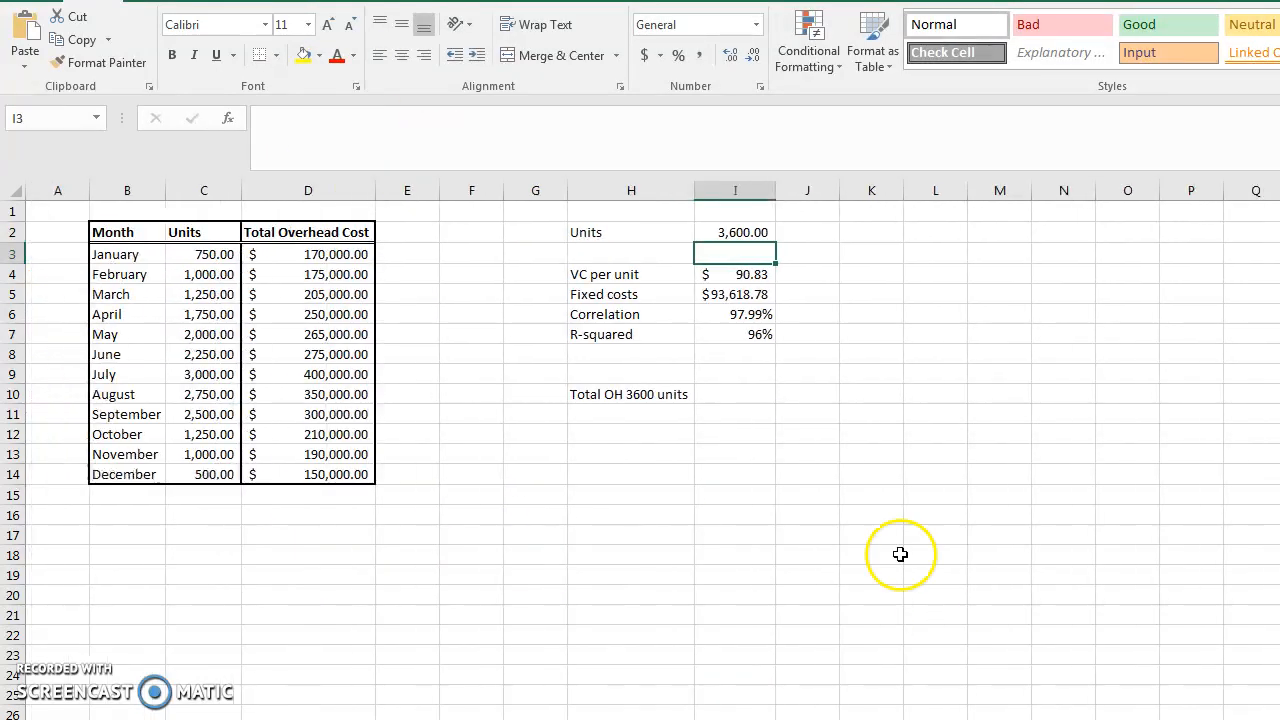
left_click(672, 394)
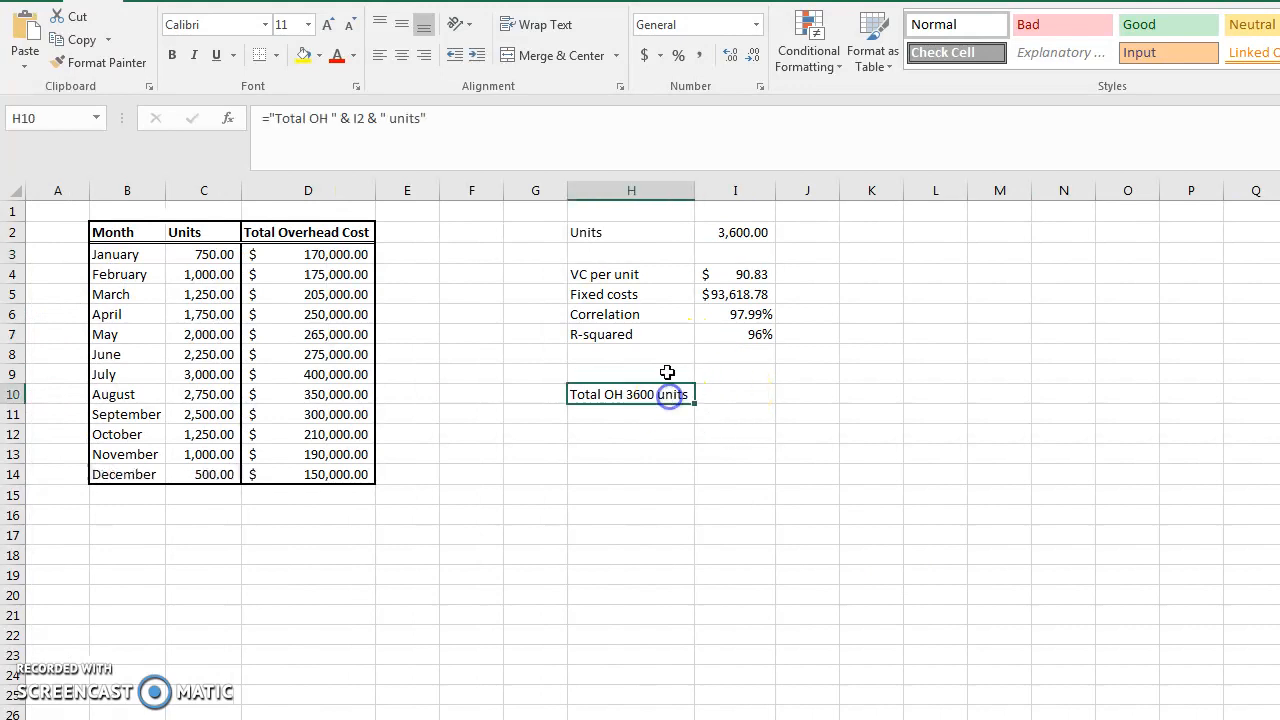
left_click(735, 393)
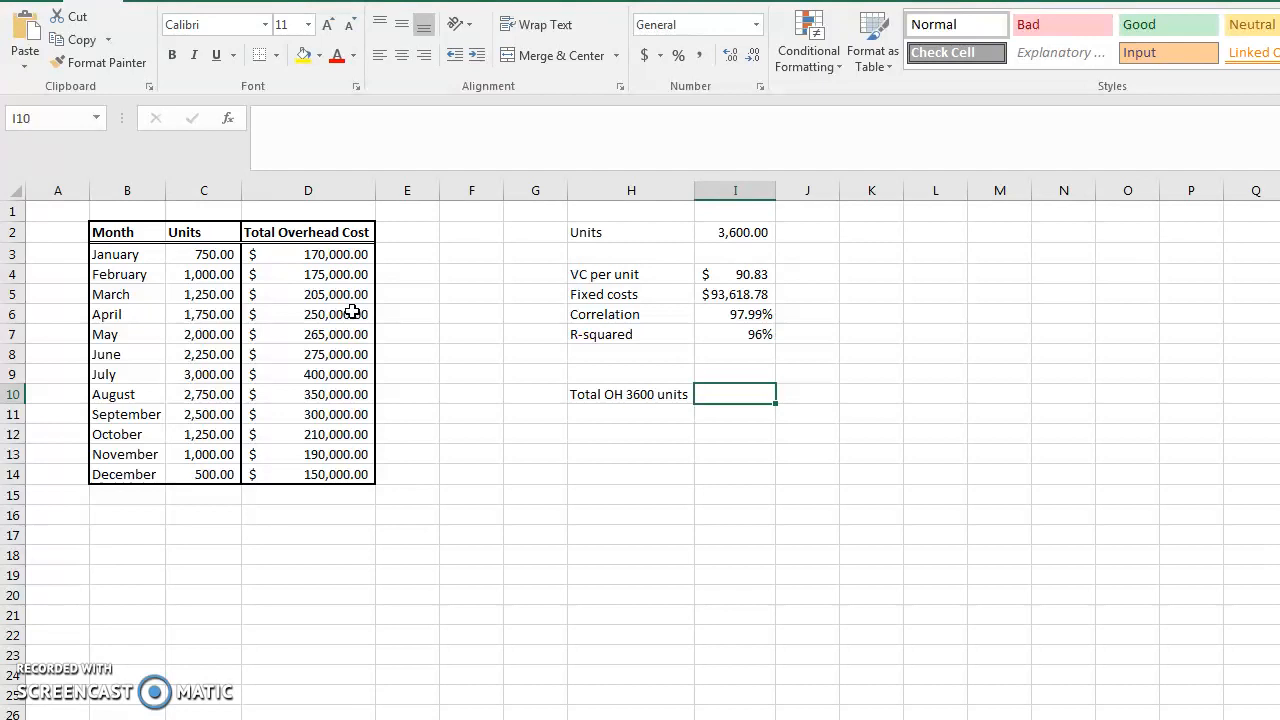
type("=")
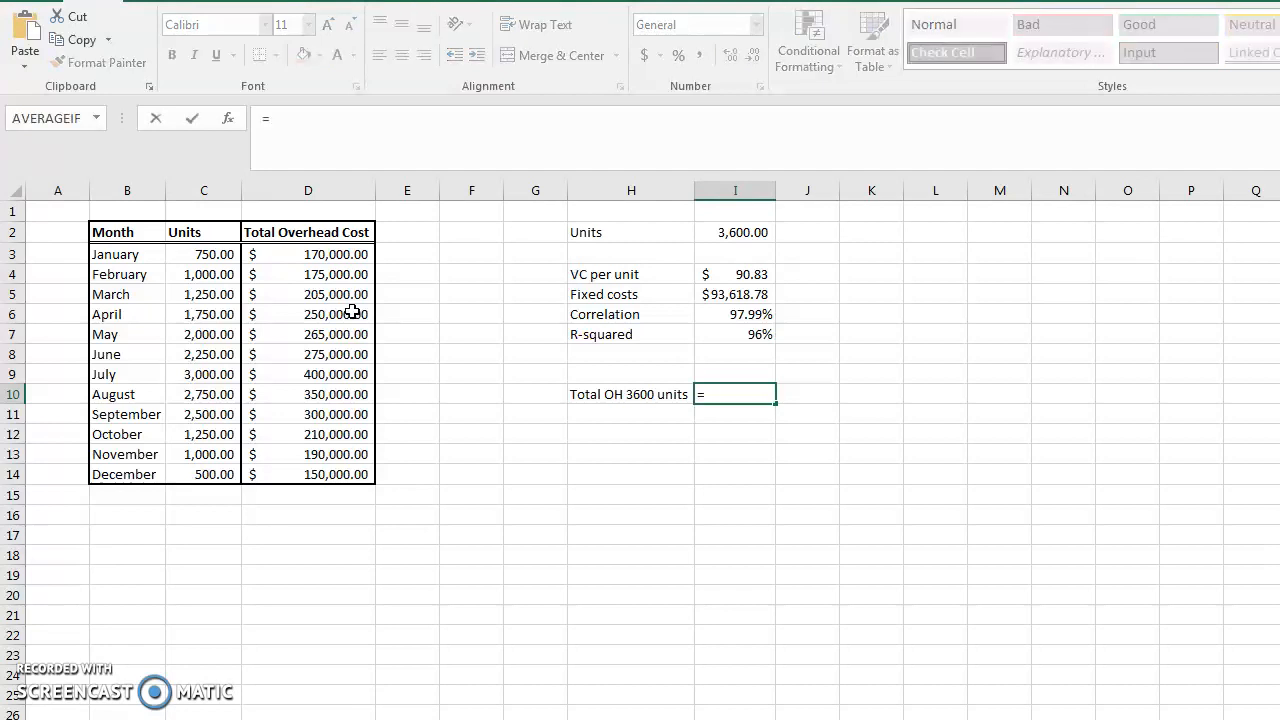
type("(")
left_click(716, 275)
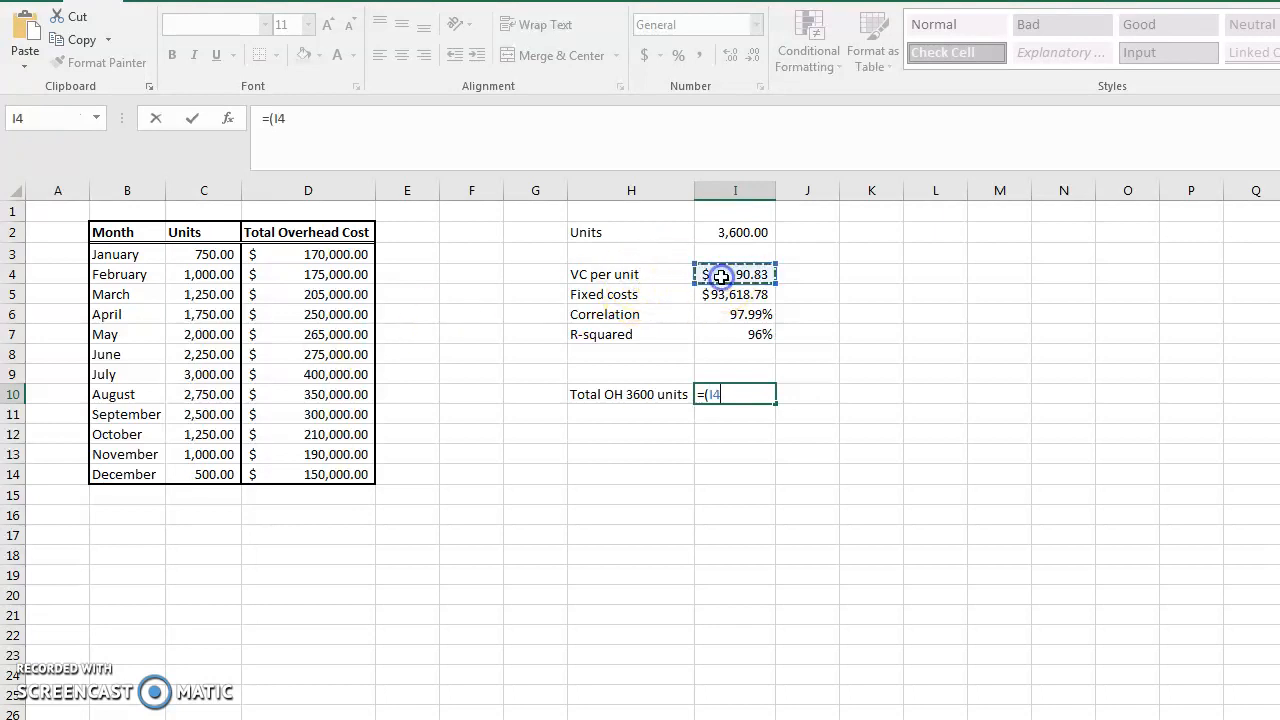
type("*")
left_click(732, 234)
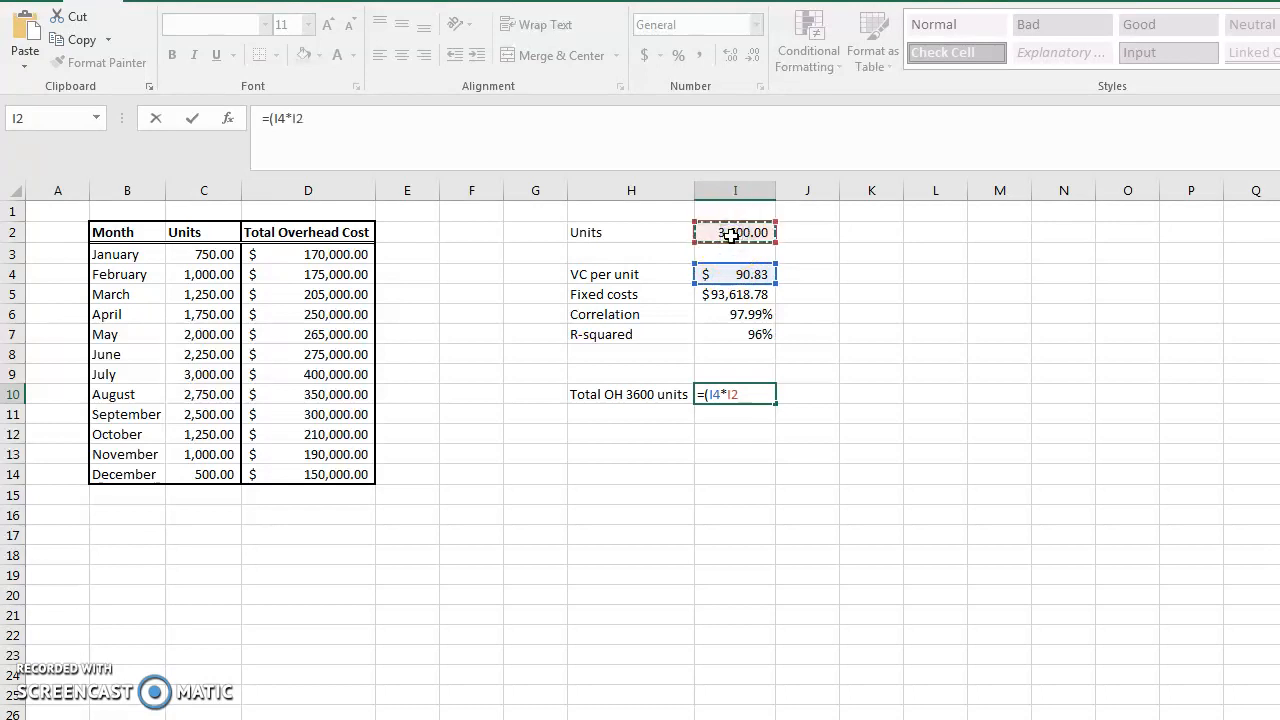
type(")+")
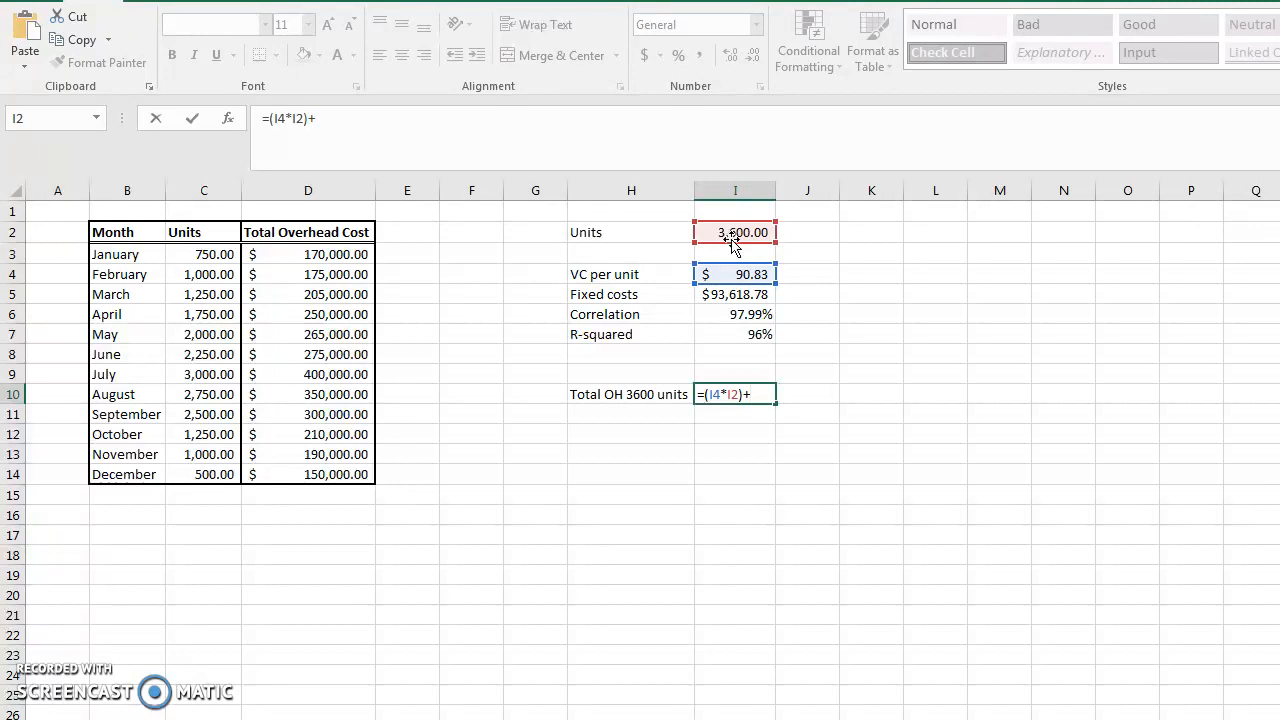
left_click(717, 296)
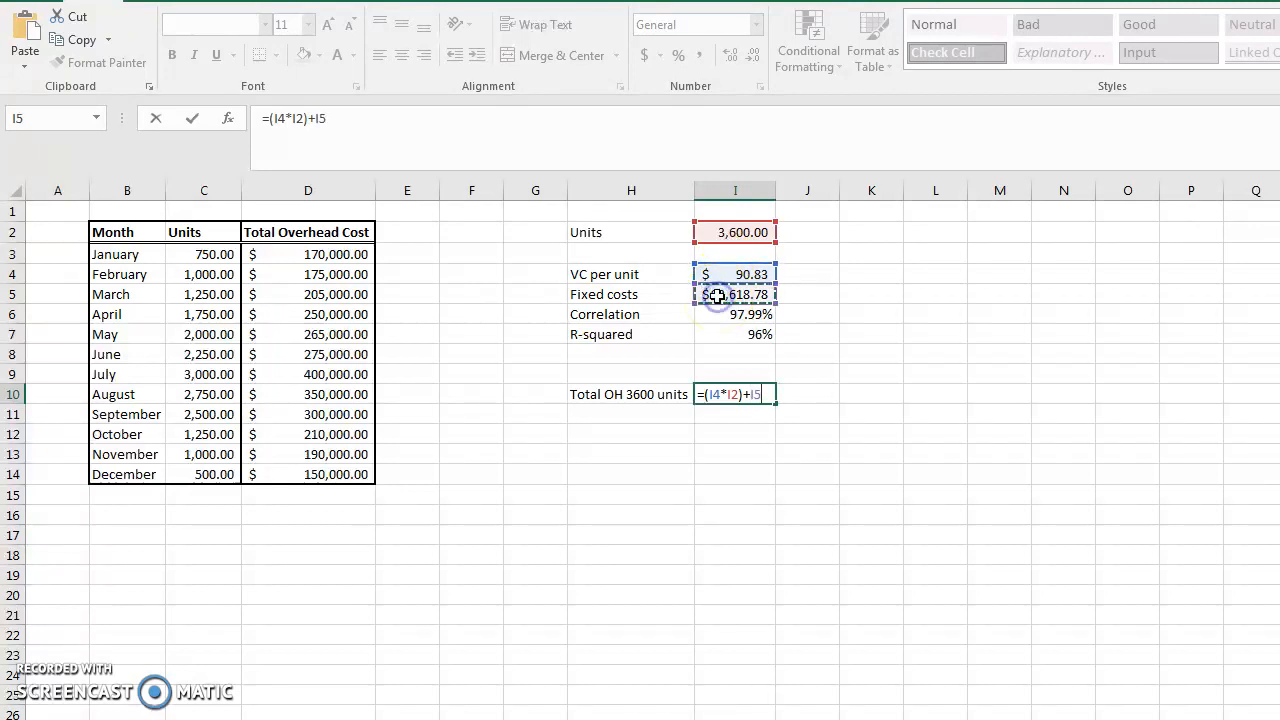
key("Return")
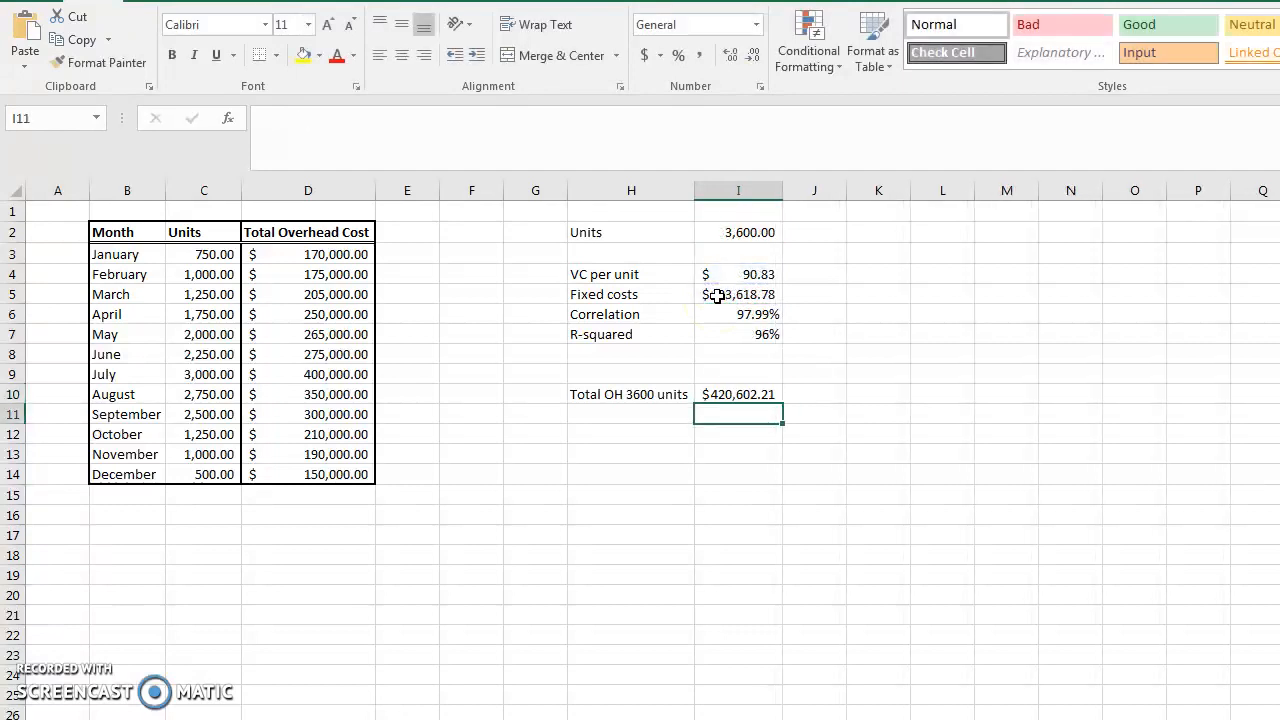
Set the units value in I2 back to 3500
left_click(746, 233)
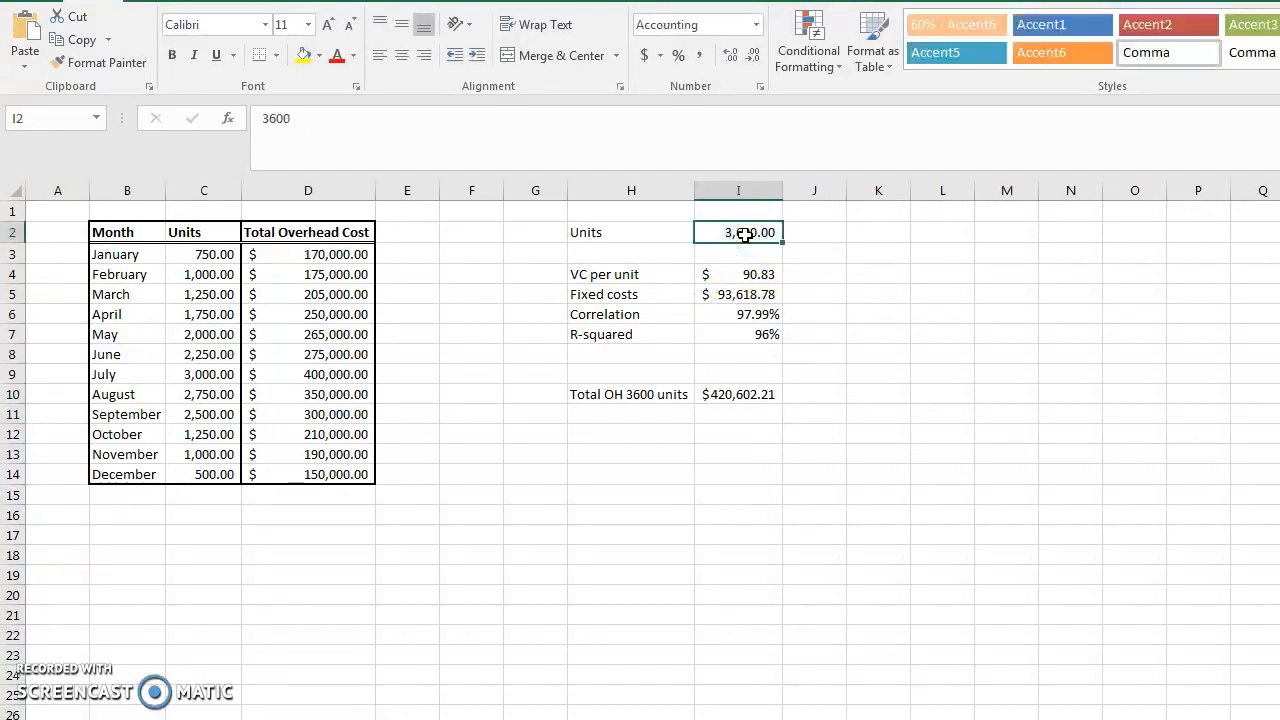
type("3500")
key("Return")
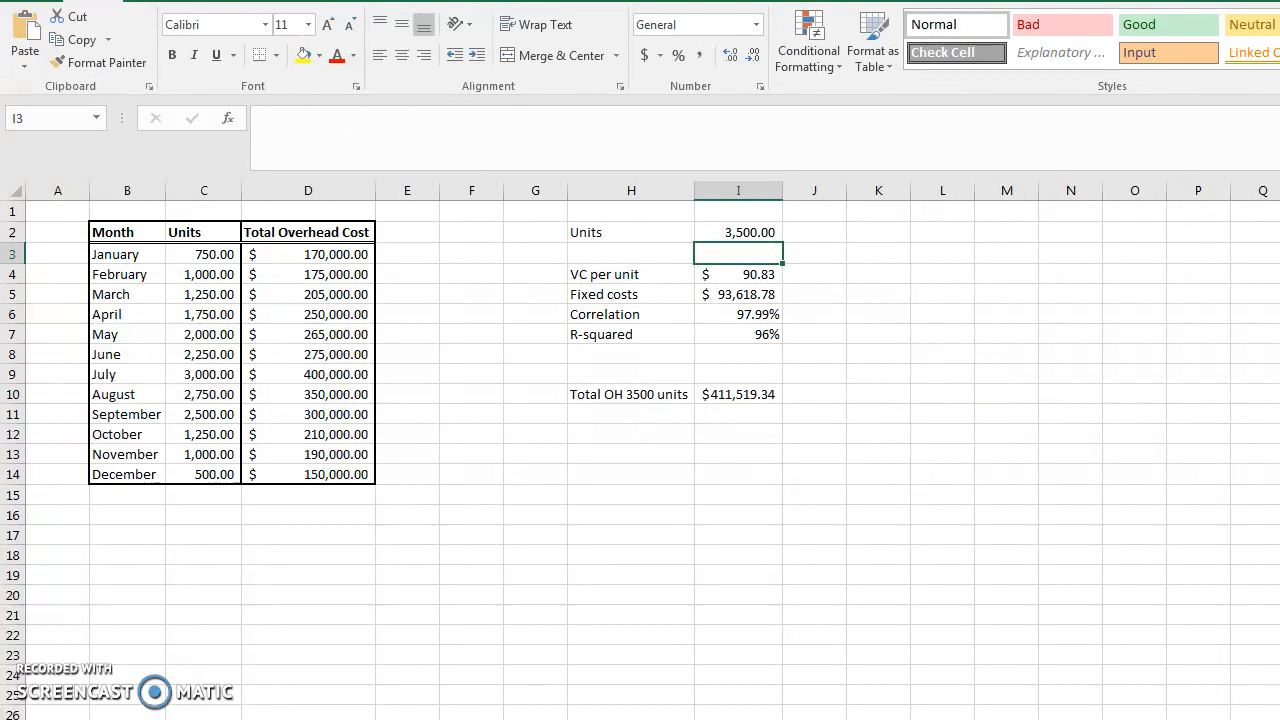
Label cell H11 as Forecast Function
left_click(645, 420)
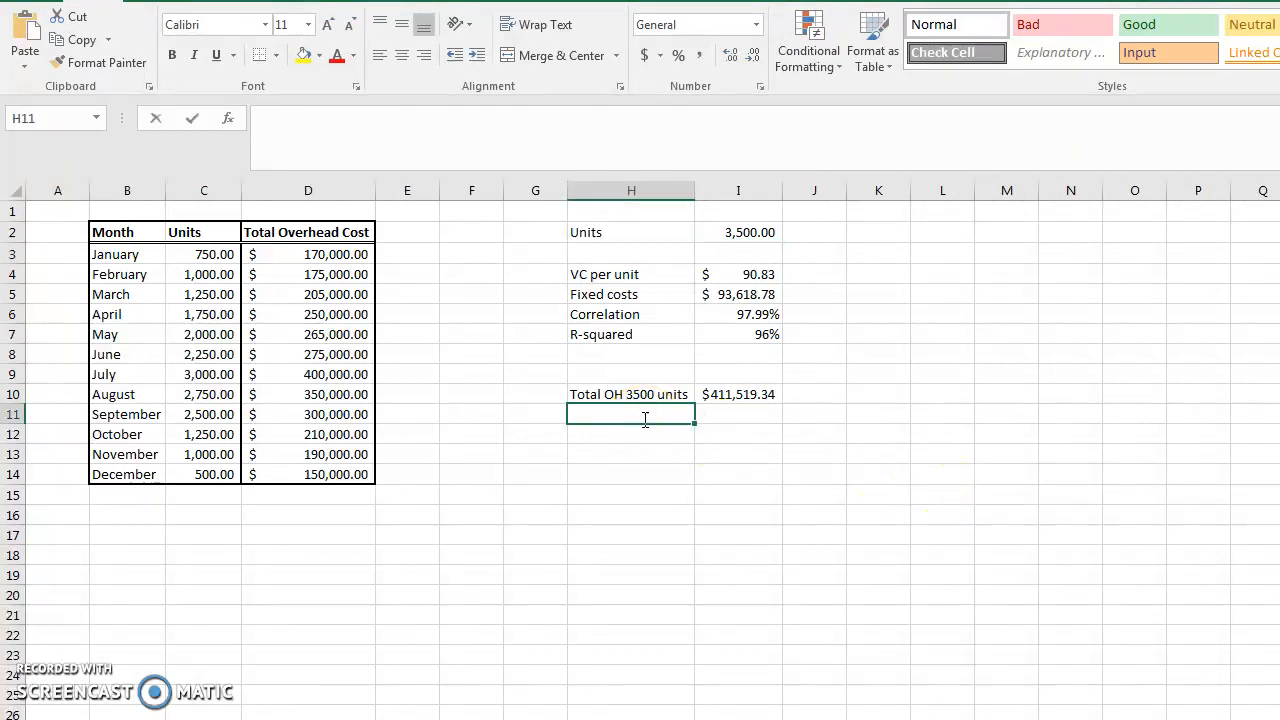
type("Forecast Function")
key("Tab")
Enter =FORECAST(I2,D3:D14,C3:C14) in I11 to predict overhead for the units value
type("=forecast(")
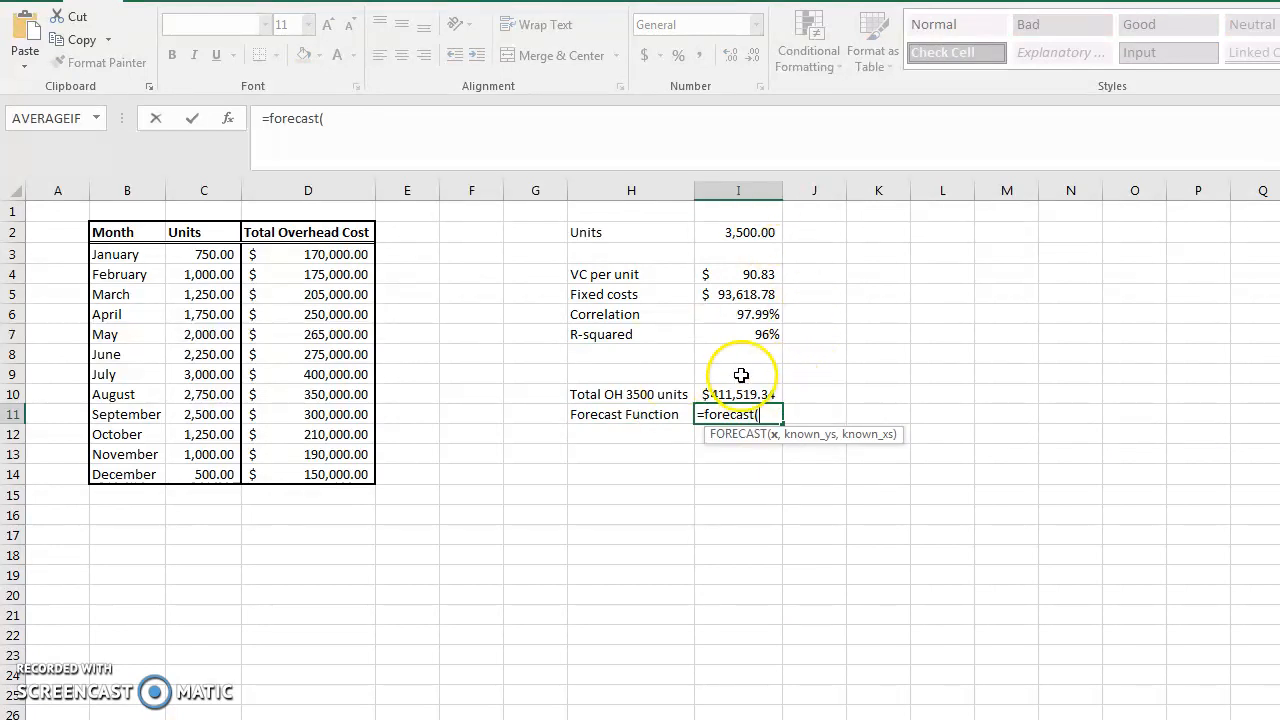
left_click(751, 233)
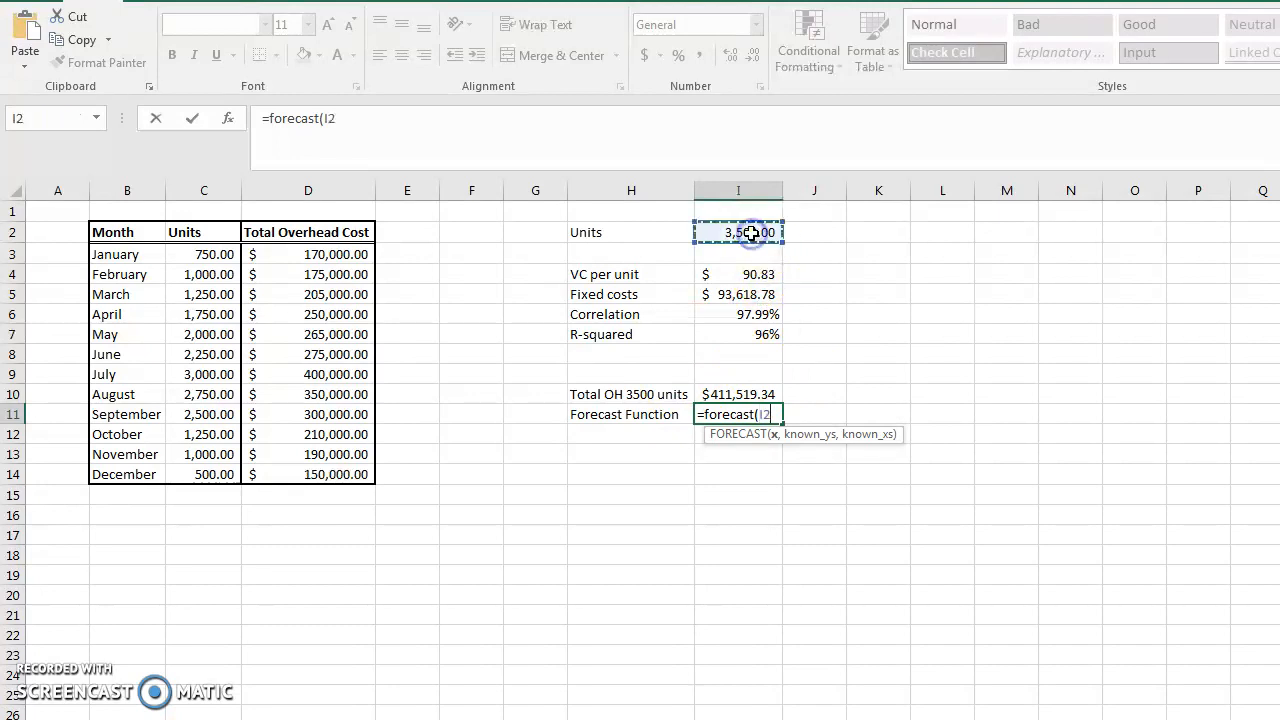
type(",")
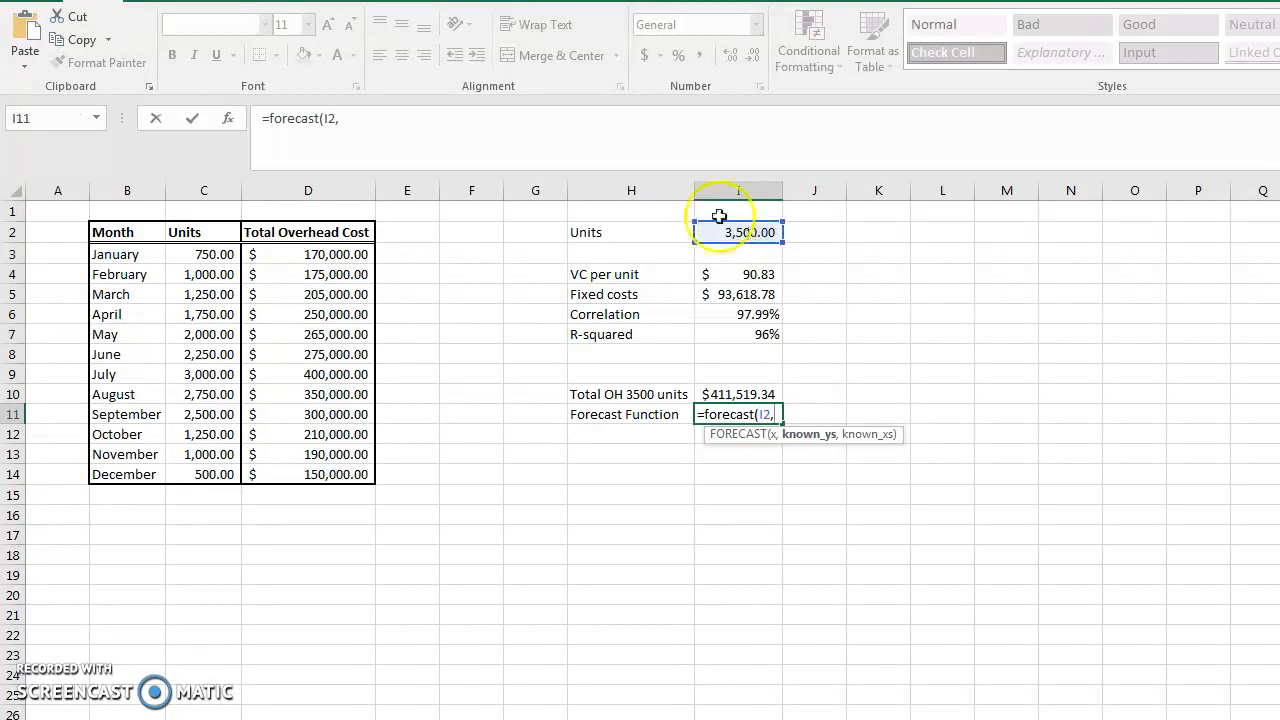
left_click_drag(325, 254, 323, 474)
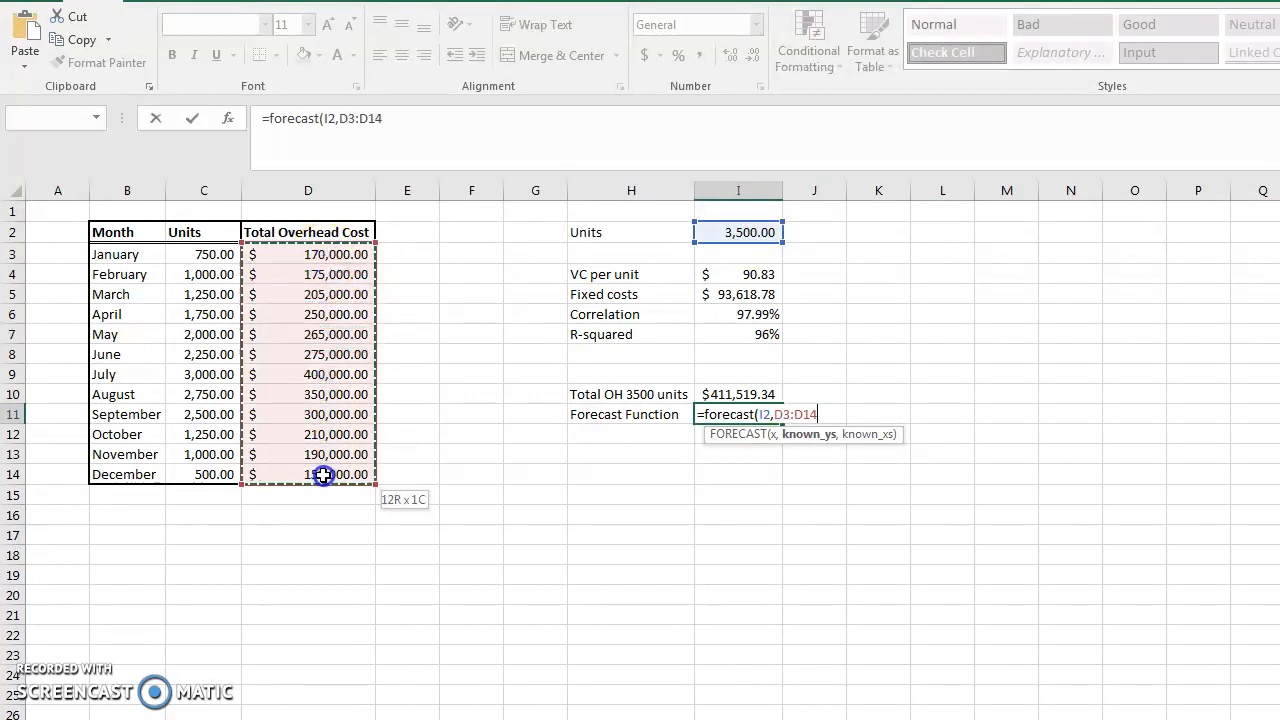
type(",")
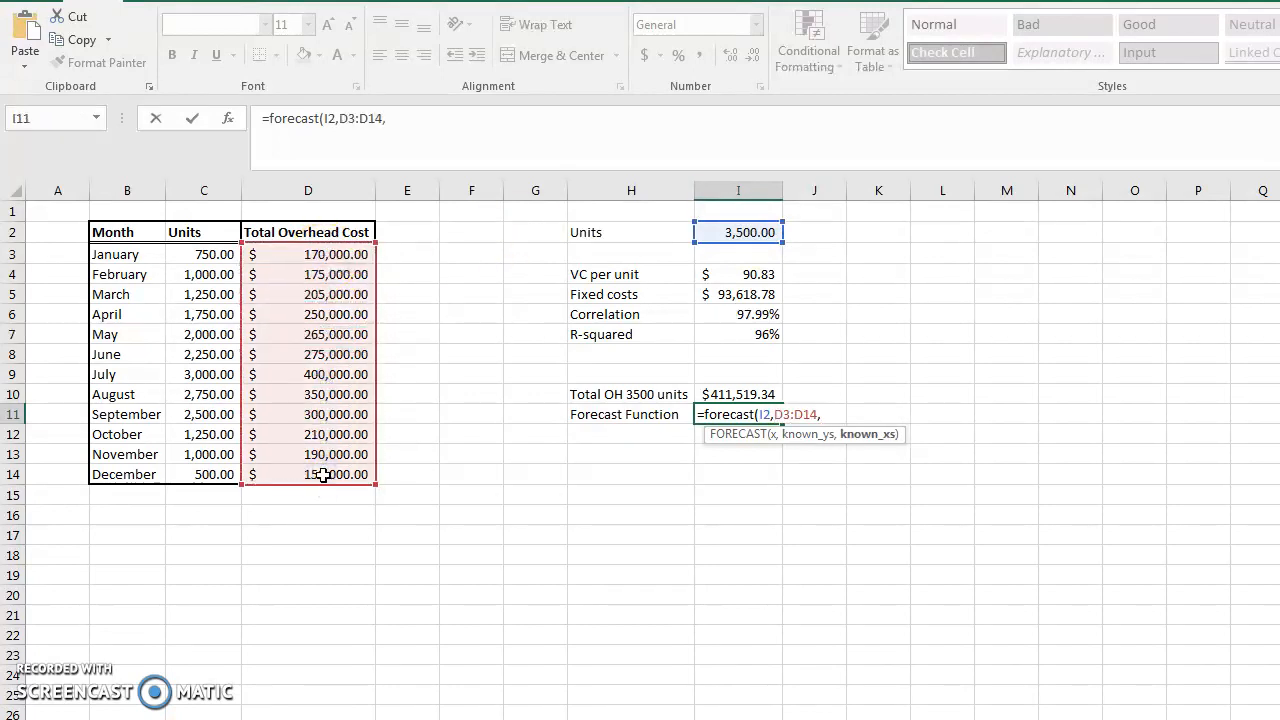
left_click_drag(203, 254, 211, 475)
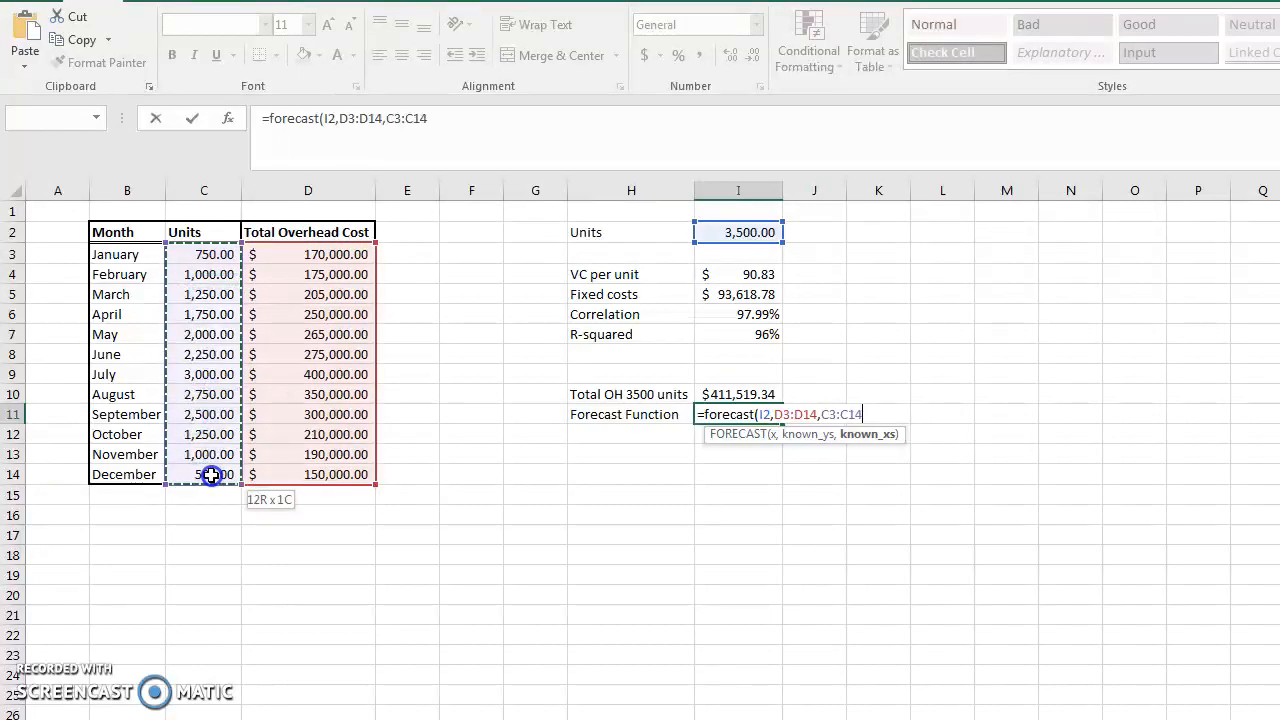
type(")")
key("Return")
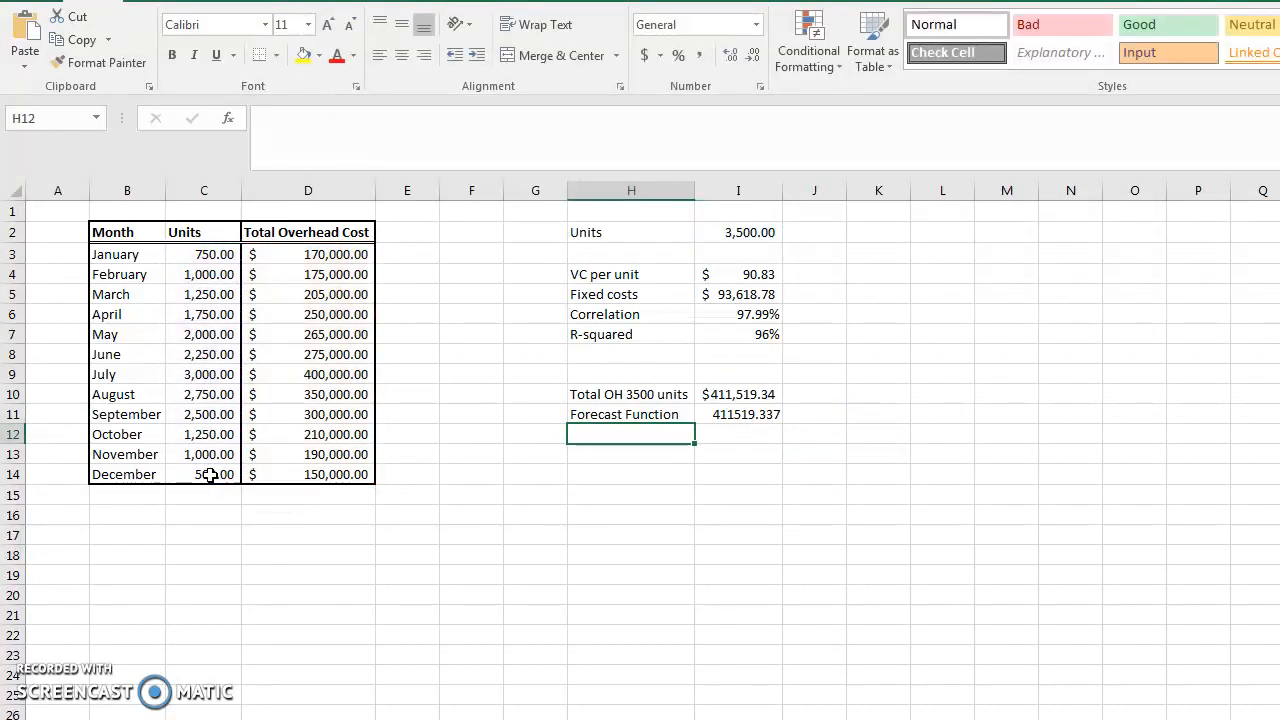
Apply Accounting number format to the forecast result in I11
key("Up")
key("Right")
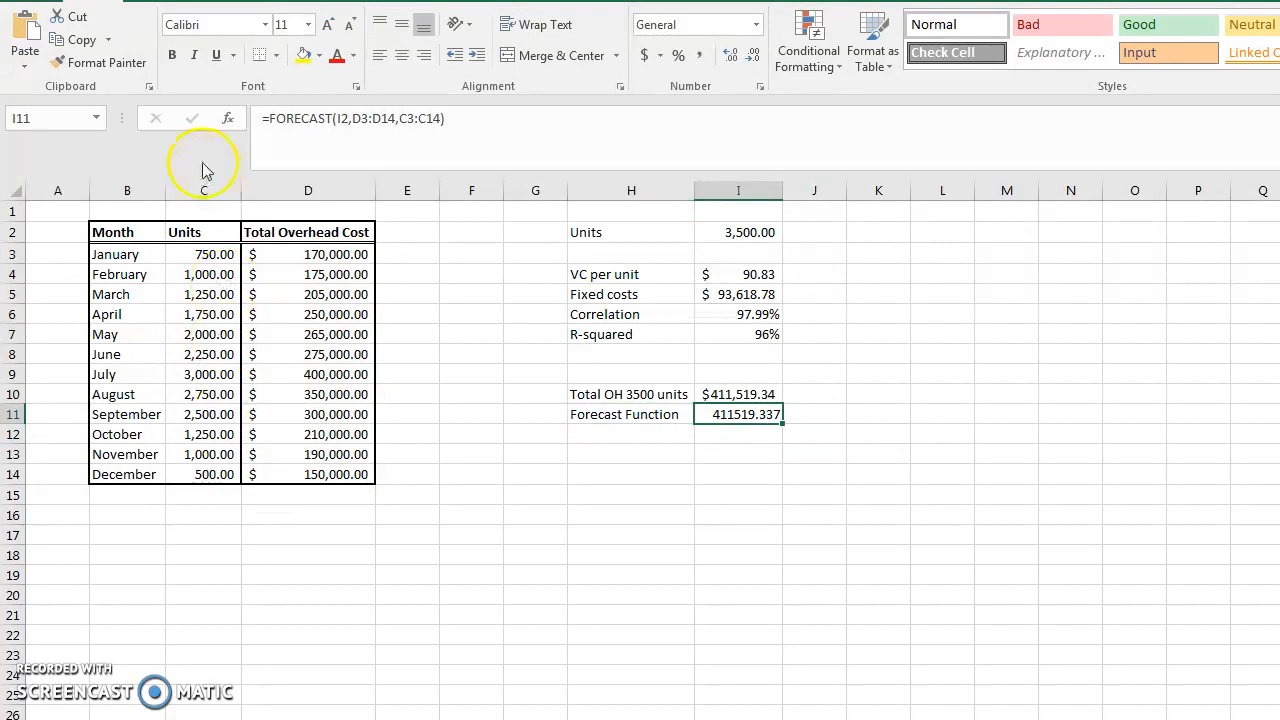
left_click(644, 55)
left_click(730, 494)
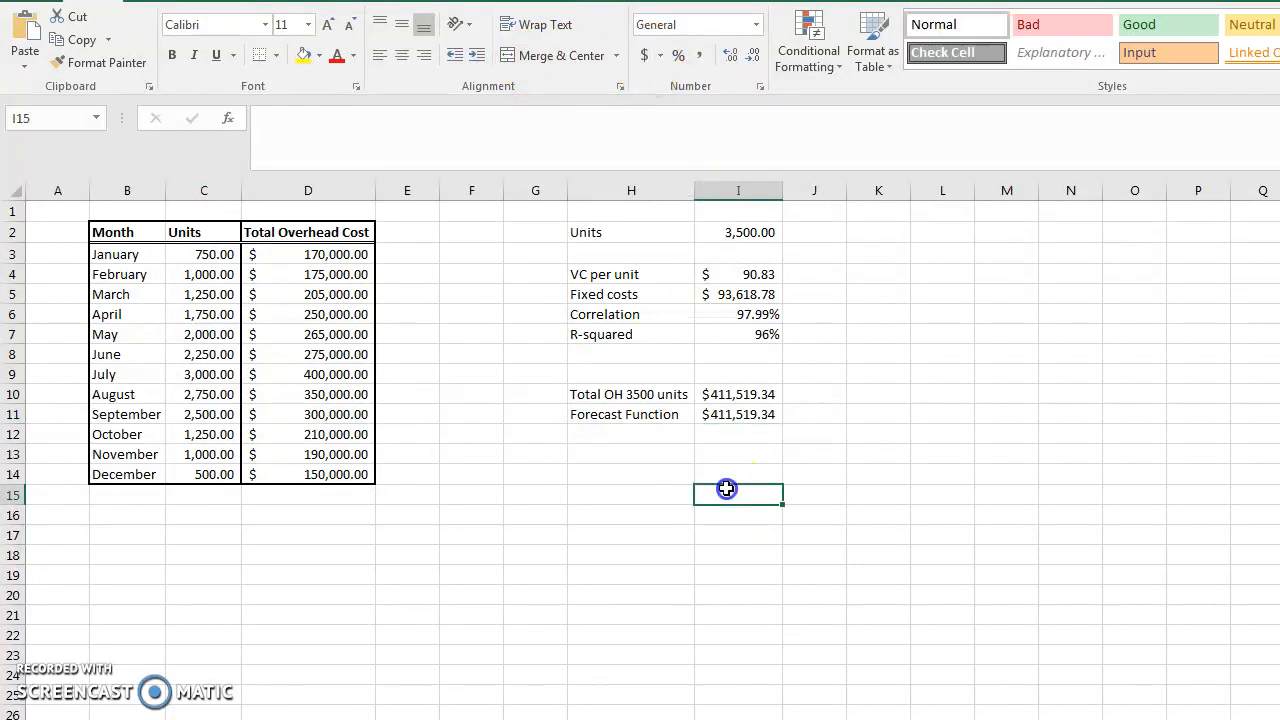
Clear the forecast formula from I11
left_click(746, 230)
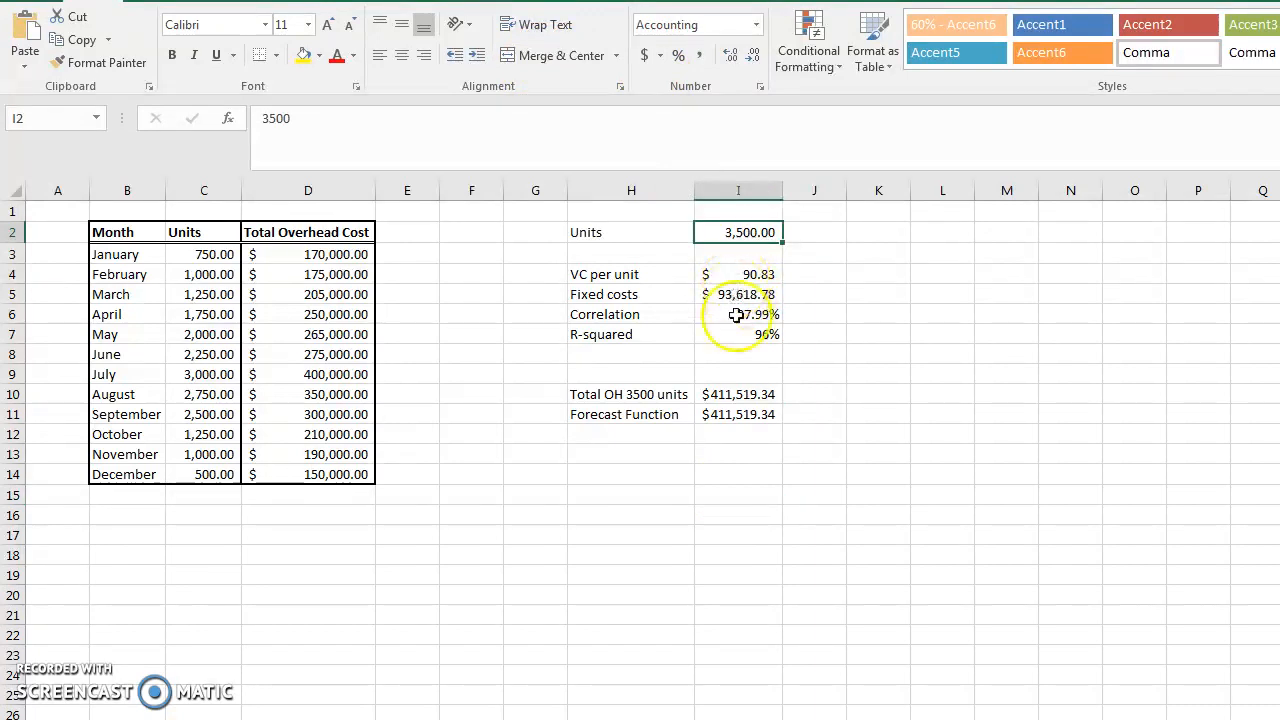
left_click(718, 414)
key("Delete")
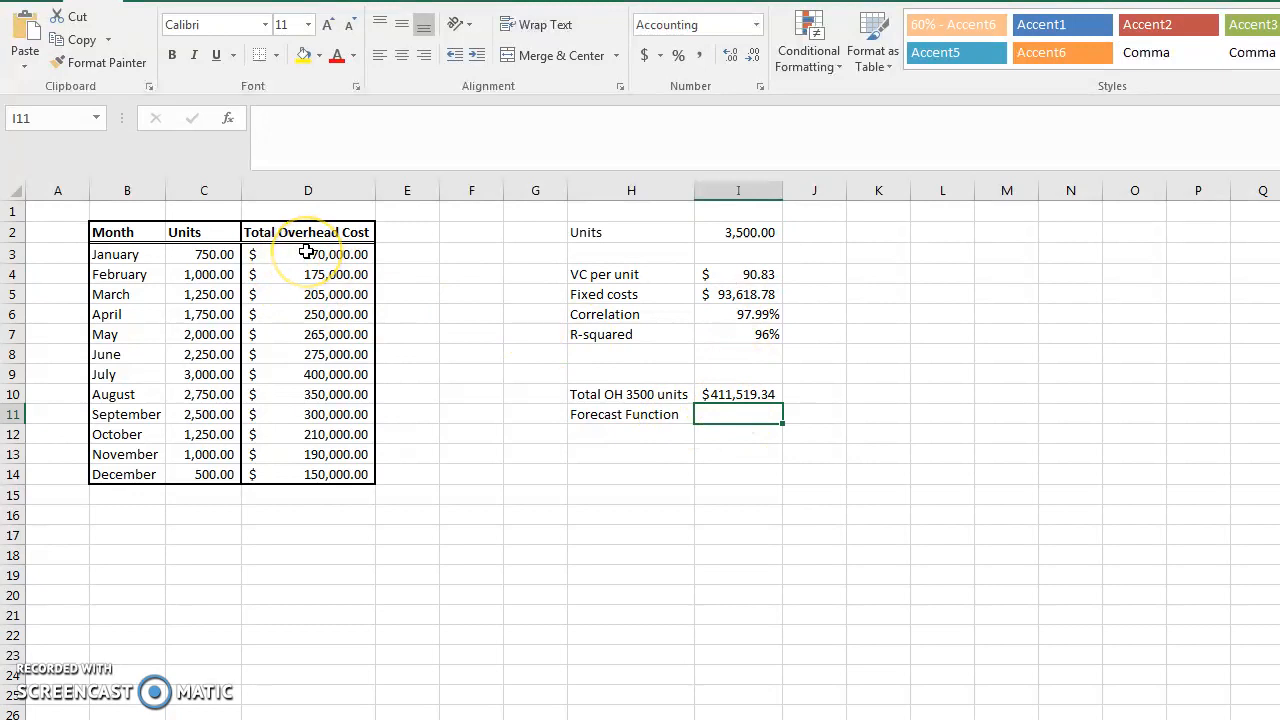
Name the overhead cost range D3:D14 as OH
left_click_drag(306, 254, 305, 478)
left_click(17, 118)
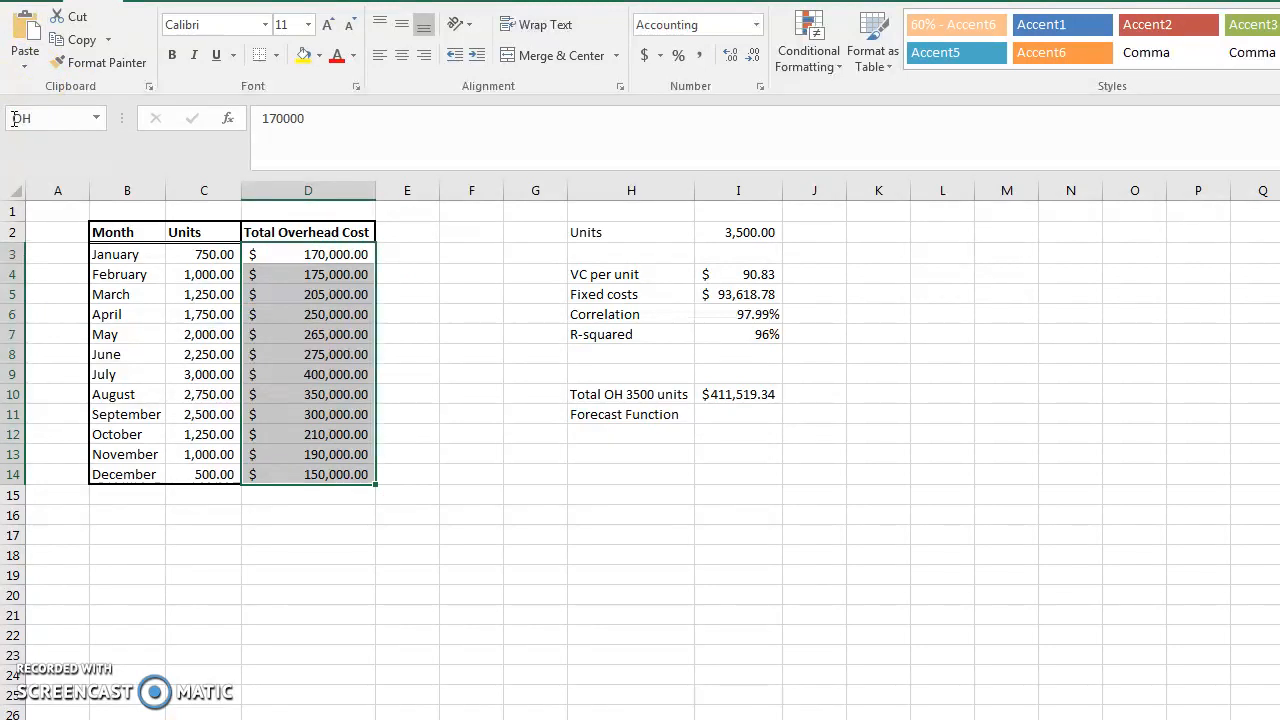
Name the units range C3:C14 as Units
left_click_drag(211, 258, 212, 478)
type("U")
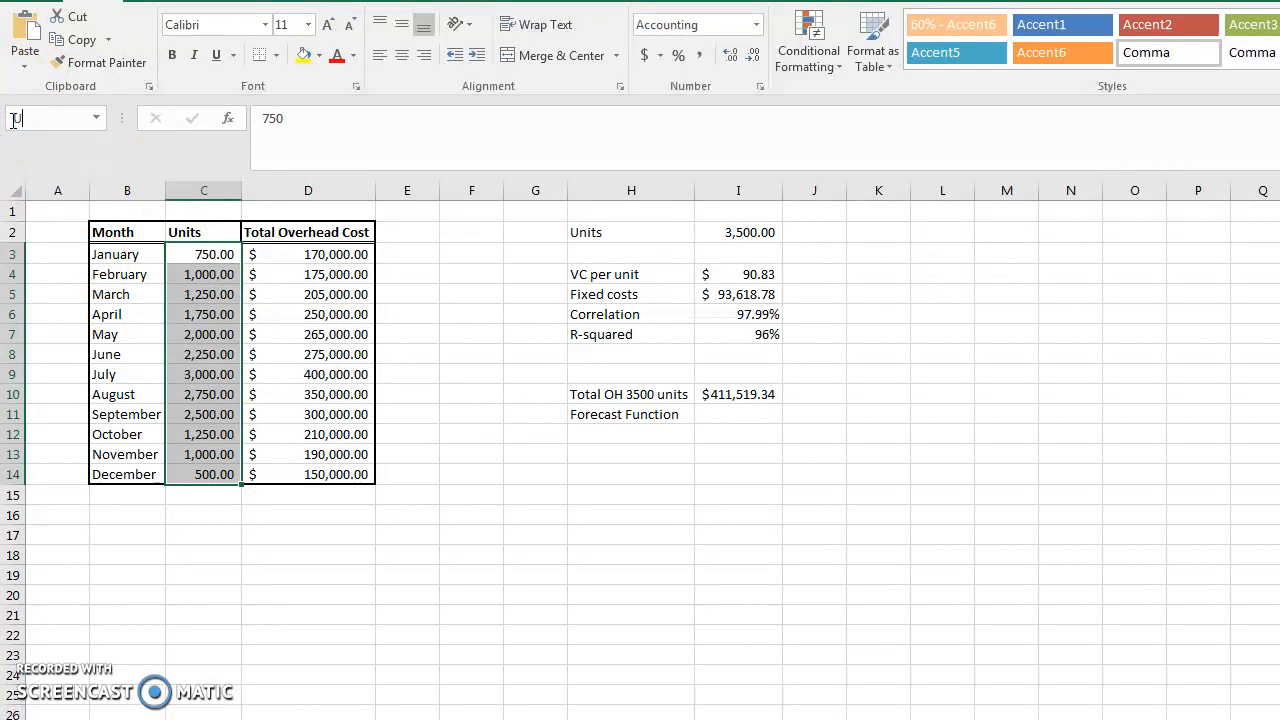
type("nits")
key("Return")
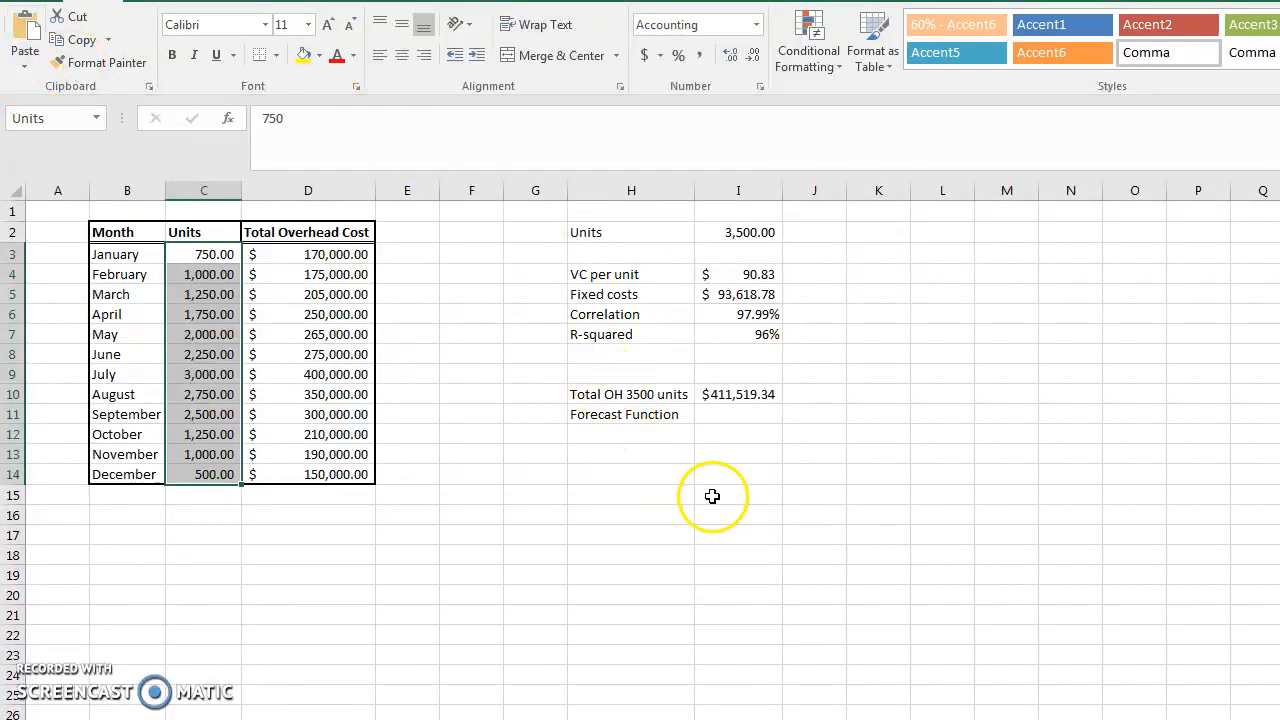
Name the predicted units cell I2 as UNITSPRED
left_click(735, 416)
left_click(735, 236)
left_click(33, 117)
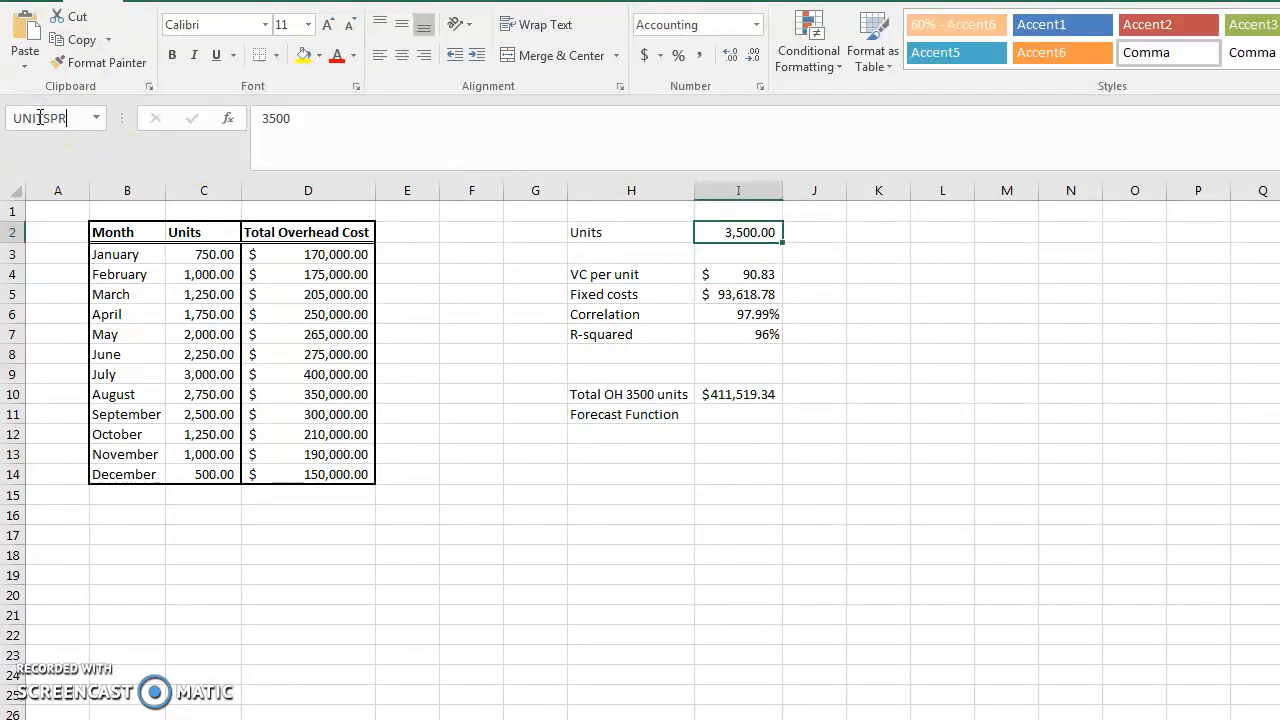
type("UNITSPRED")
key("Return")
Enter =FORECAST(UNITSPRED,OH,Units) in I11 using the named ranges
left_click(735, 414)
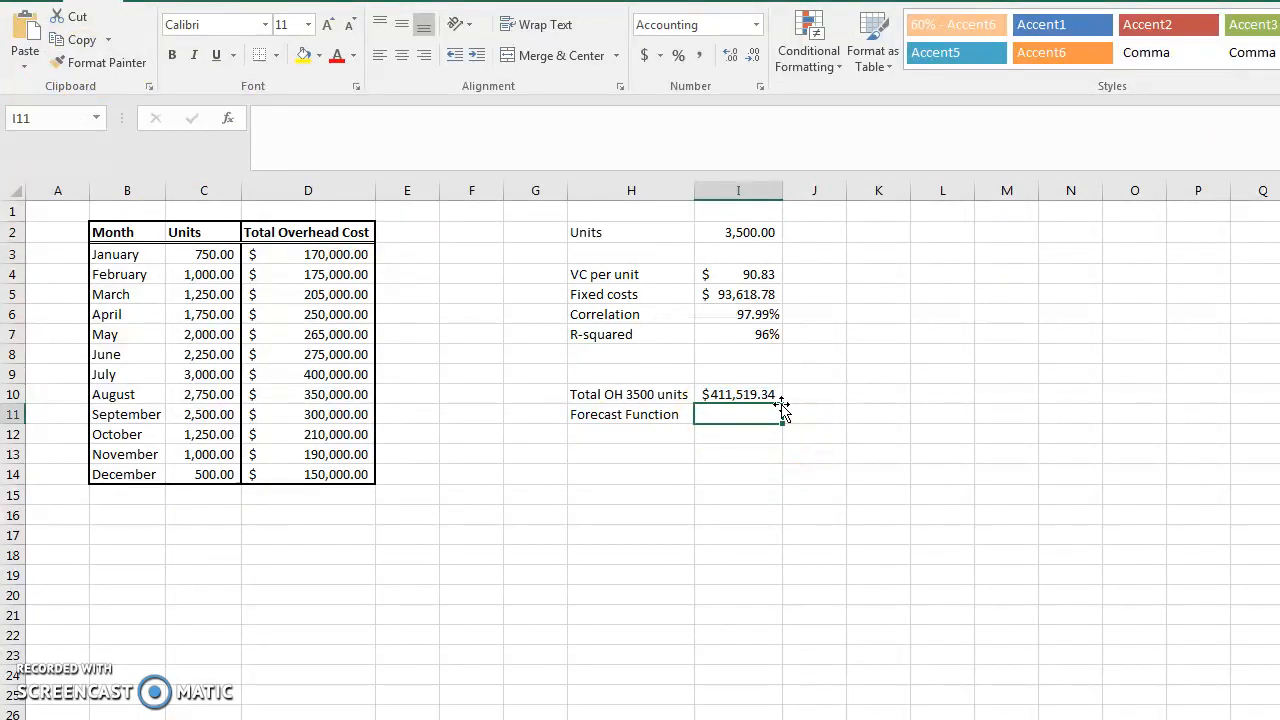
type("=fo")
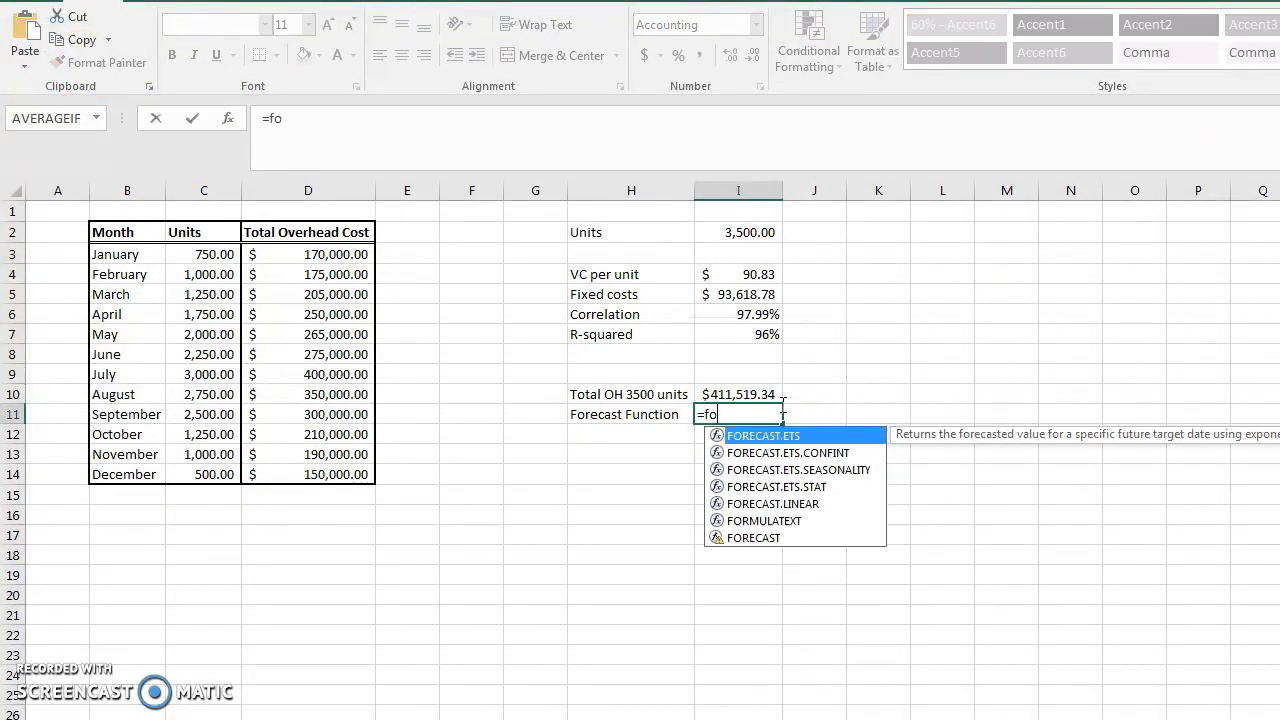
type("recast(")
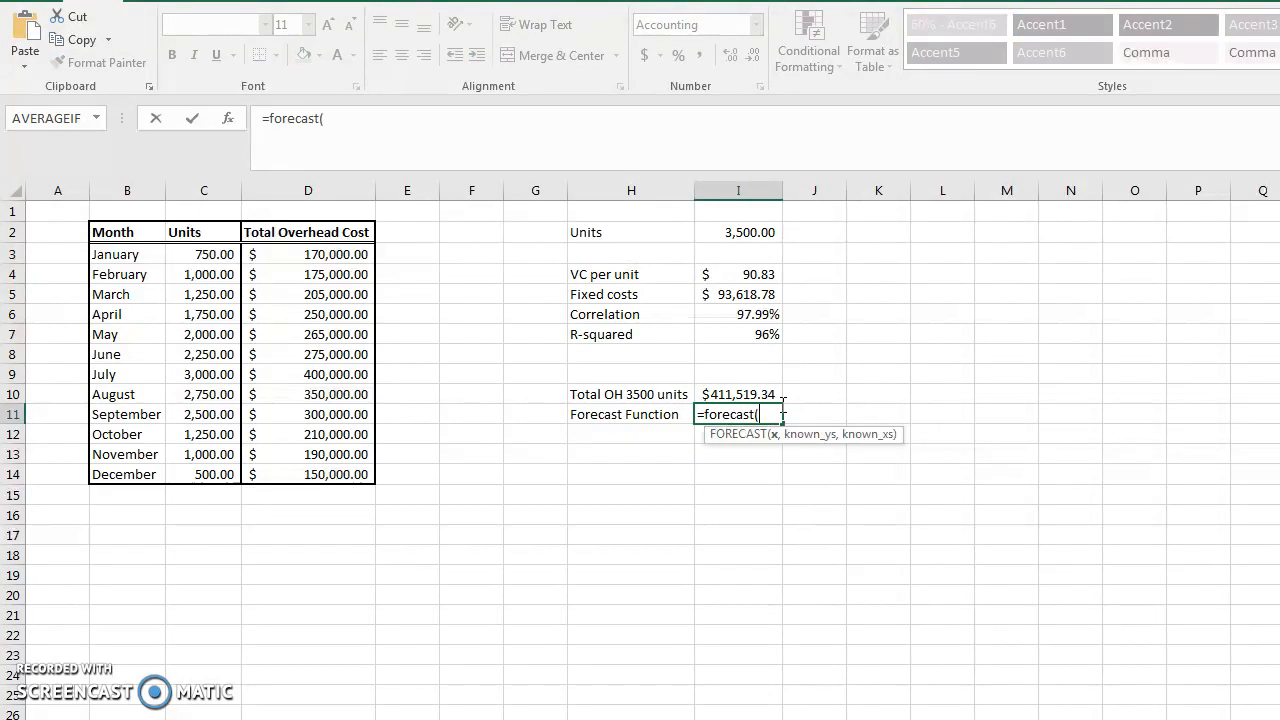
left_click(733, 232)
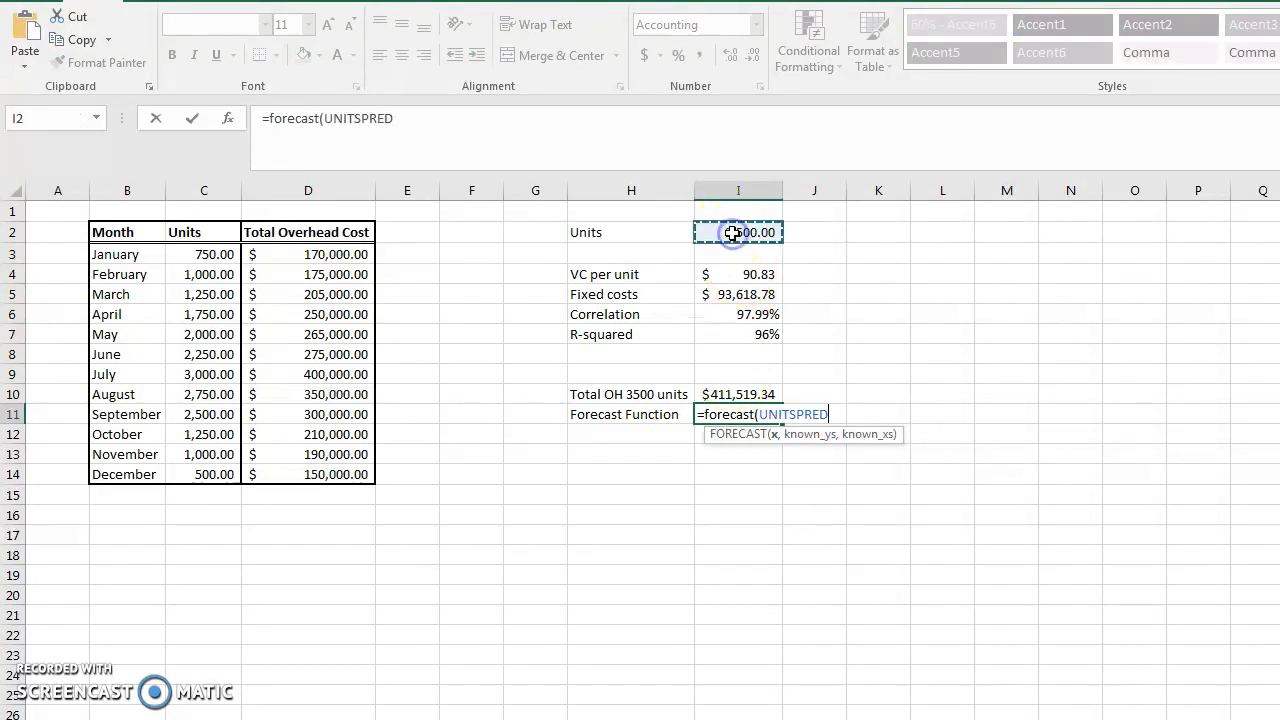
type(",")
left_click_drag(332, 254, 348, 468)
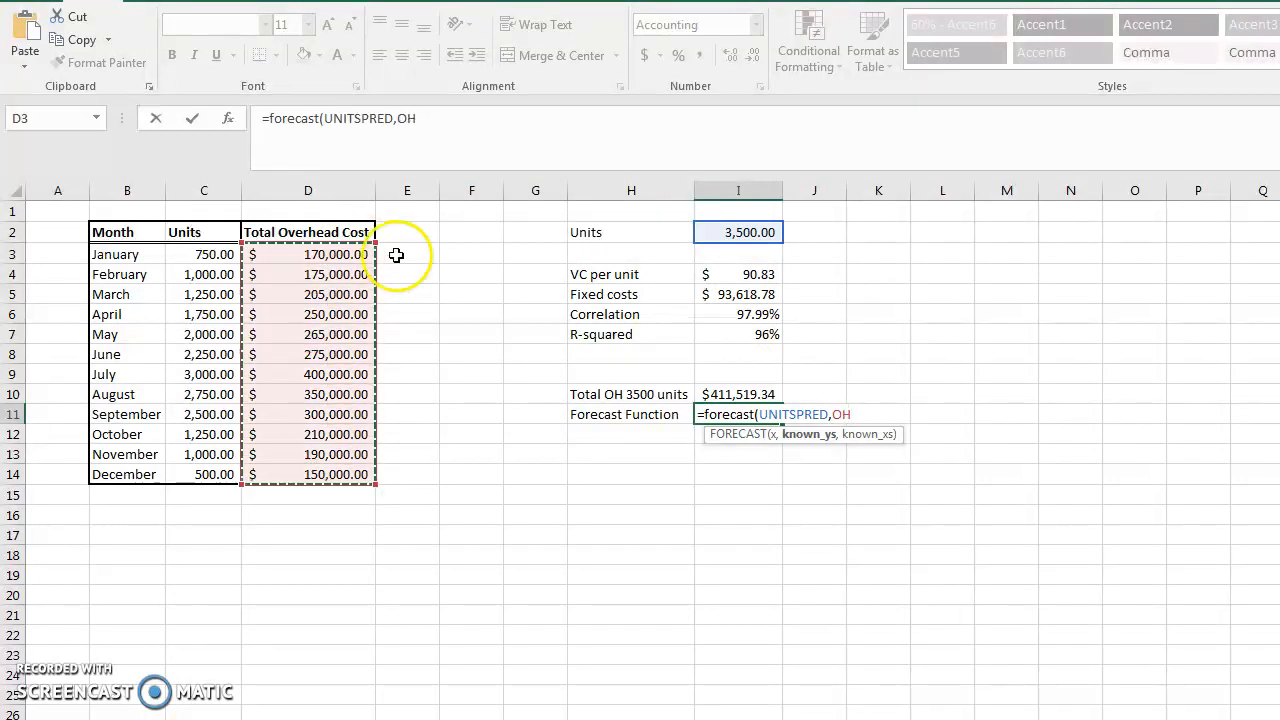
left_click(430, 118)
type(",")
left_click_drag(212, 252, 197, 473)
left_click(476, 127)
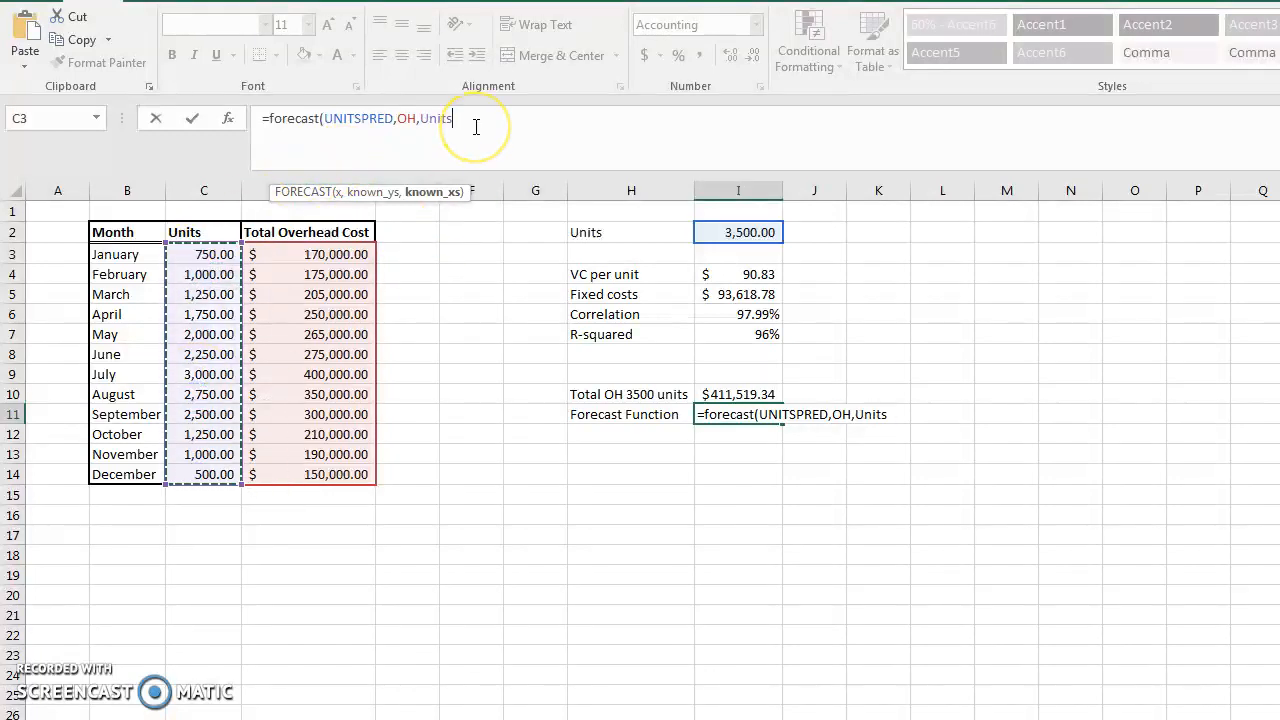
type(")")
key("Return")
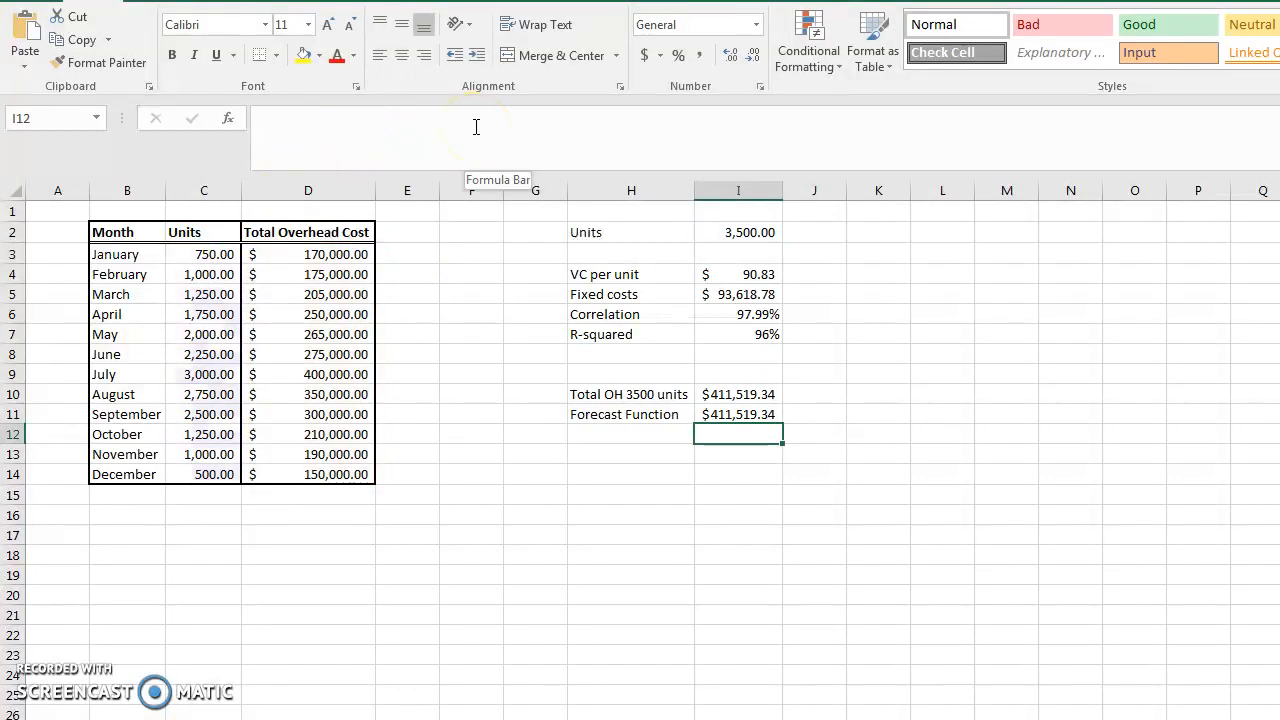
key("Up")
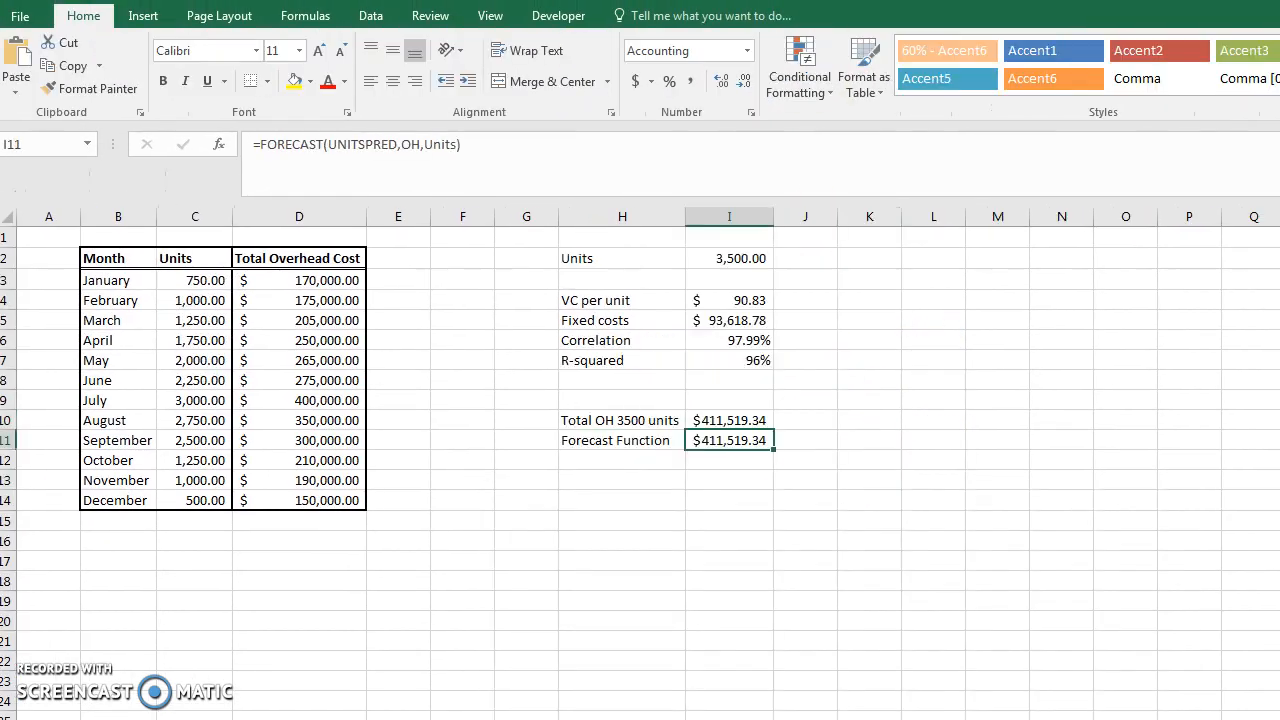
Insert a scatter chart of the Units and Total Overhead Cost data in C2:D14
left_click(144, 16)
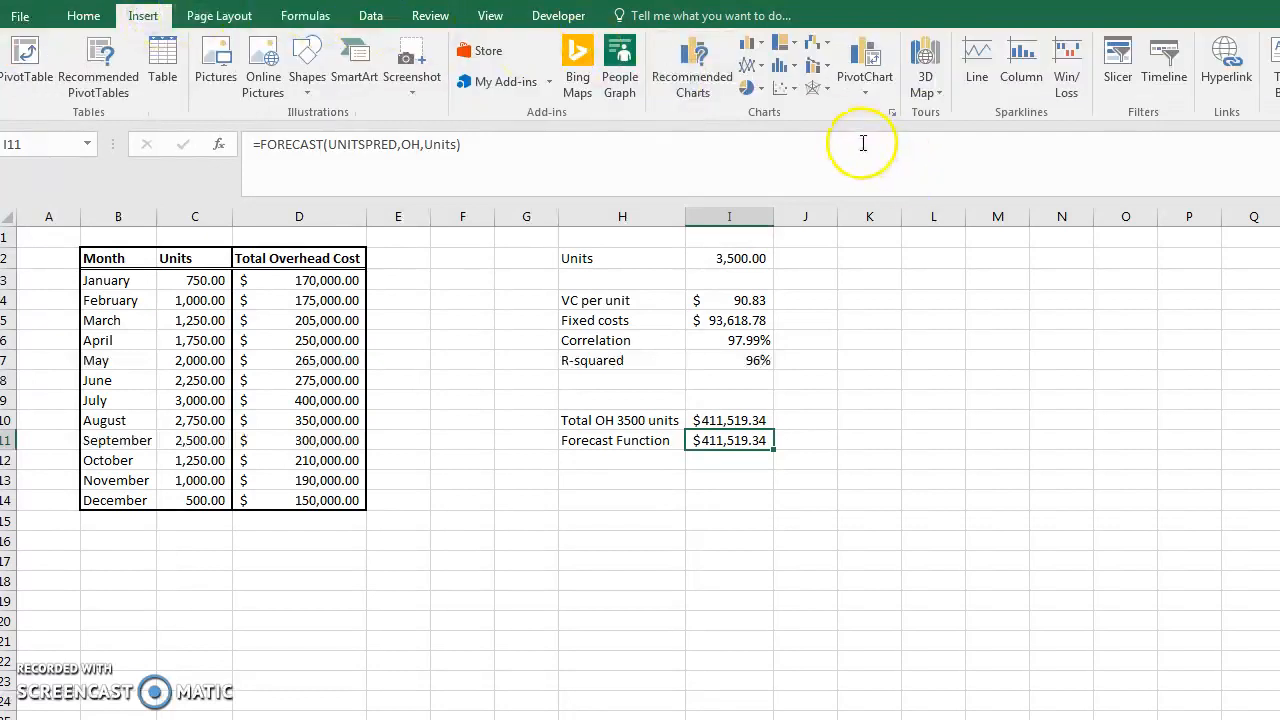
left_click_drag(185, 258, 265, 497)
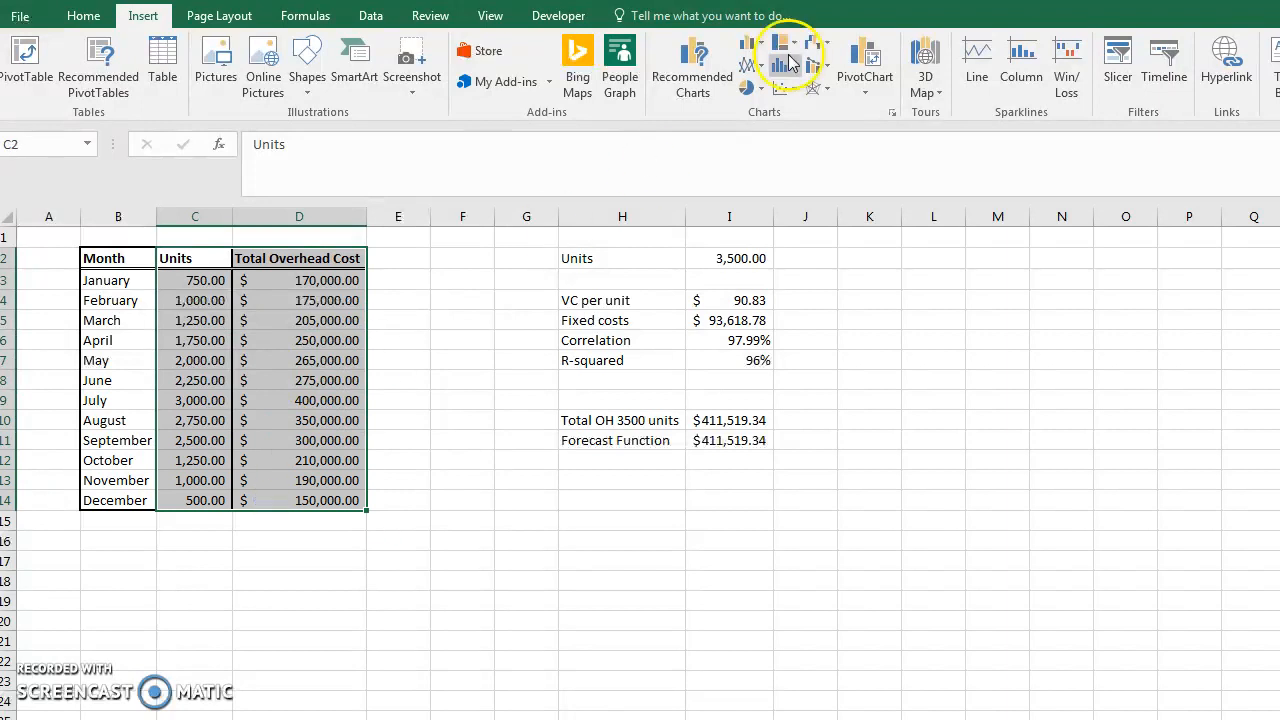
left_click(798, 90)
left_click(789, 149)
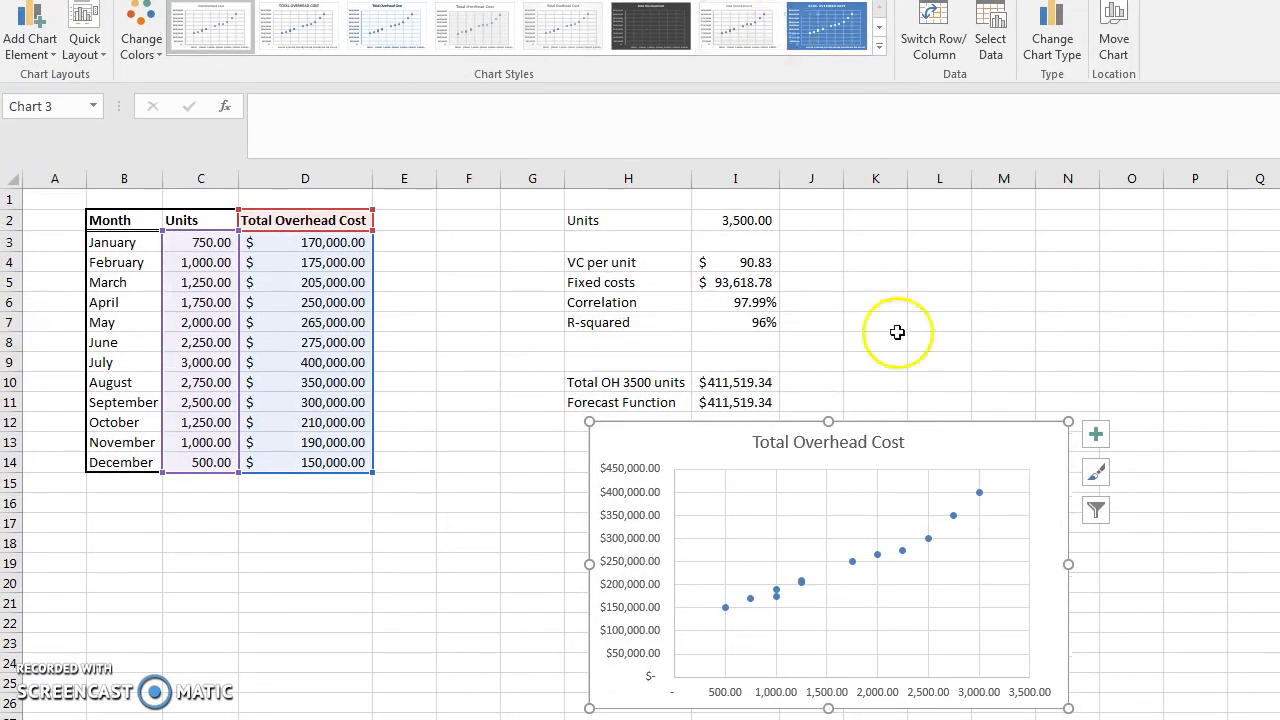
Add a linear trendline to the chart's data points and display its equation and R-squared value
right_click(903, 553)
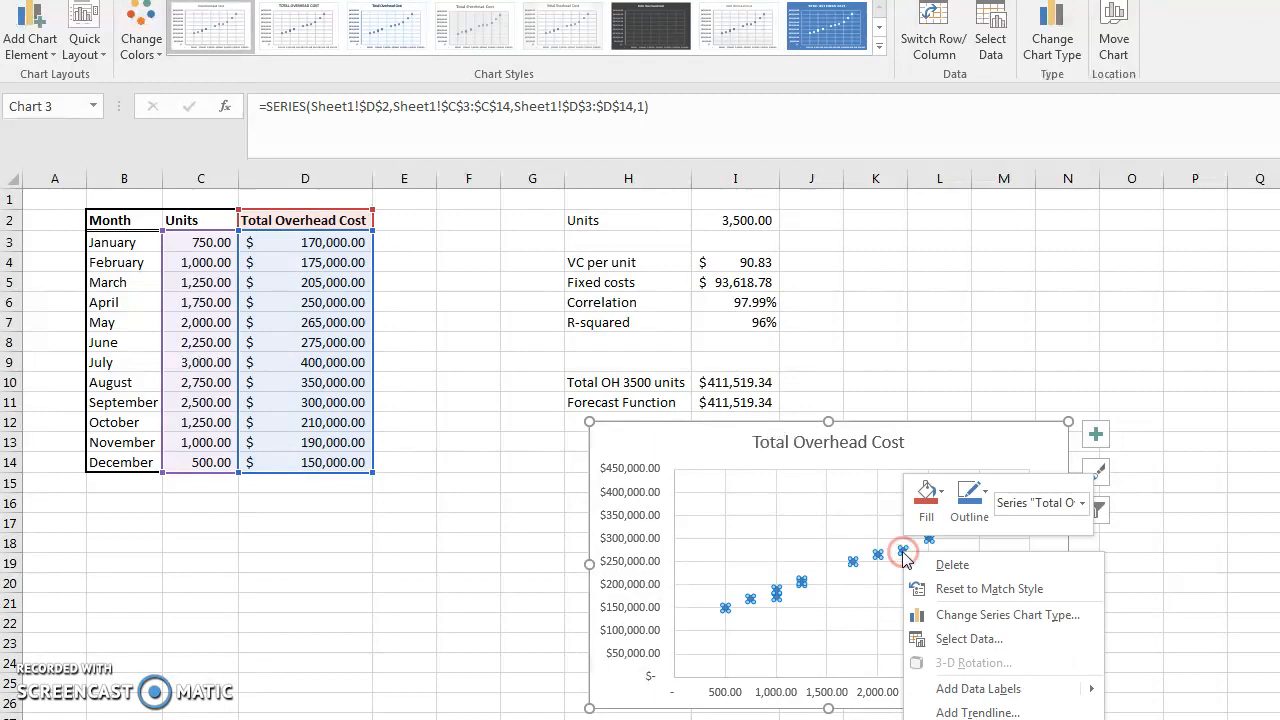
left_click(977, 712)
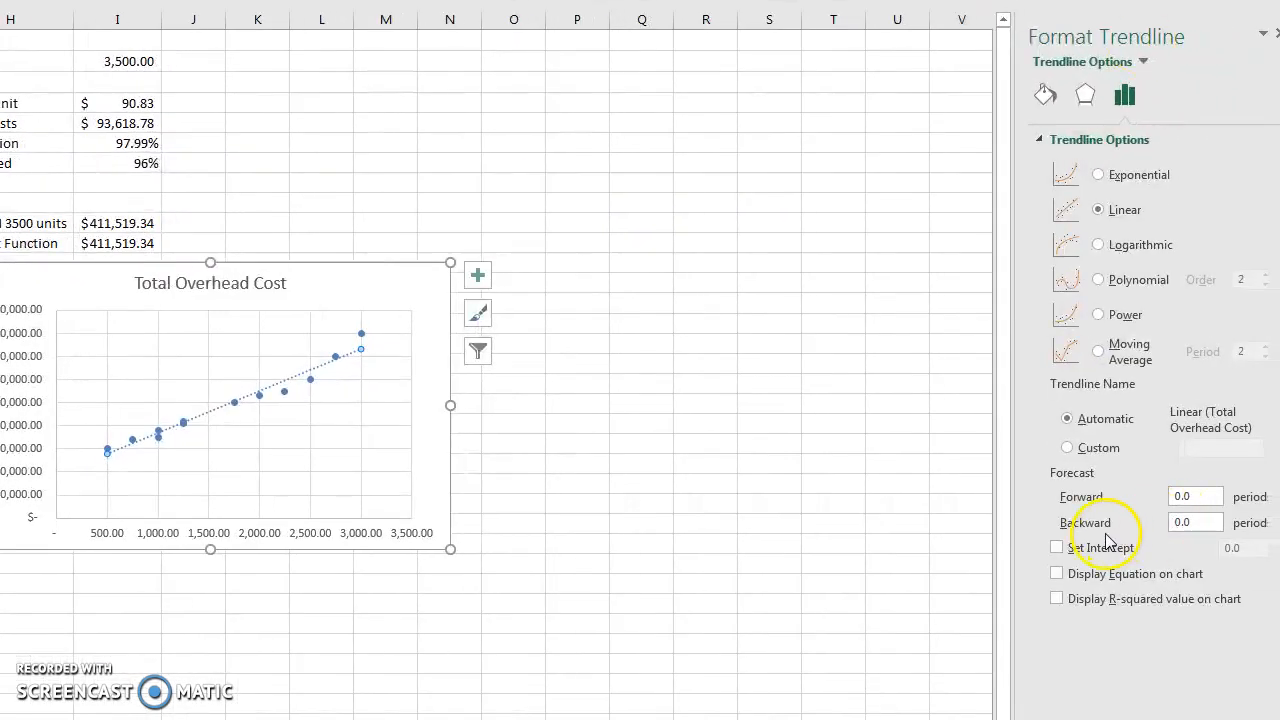
left_click(1060, 574)
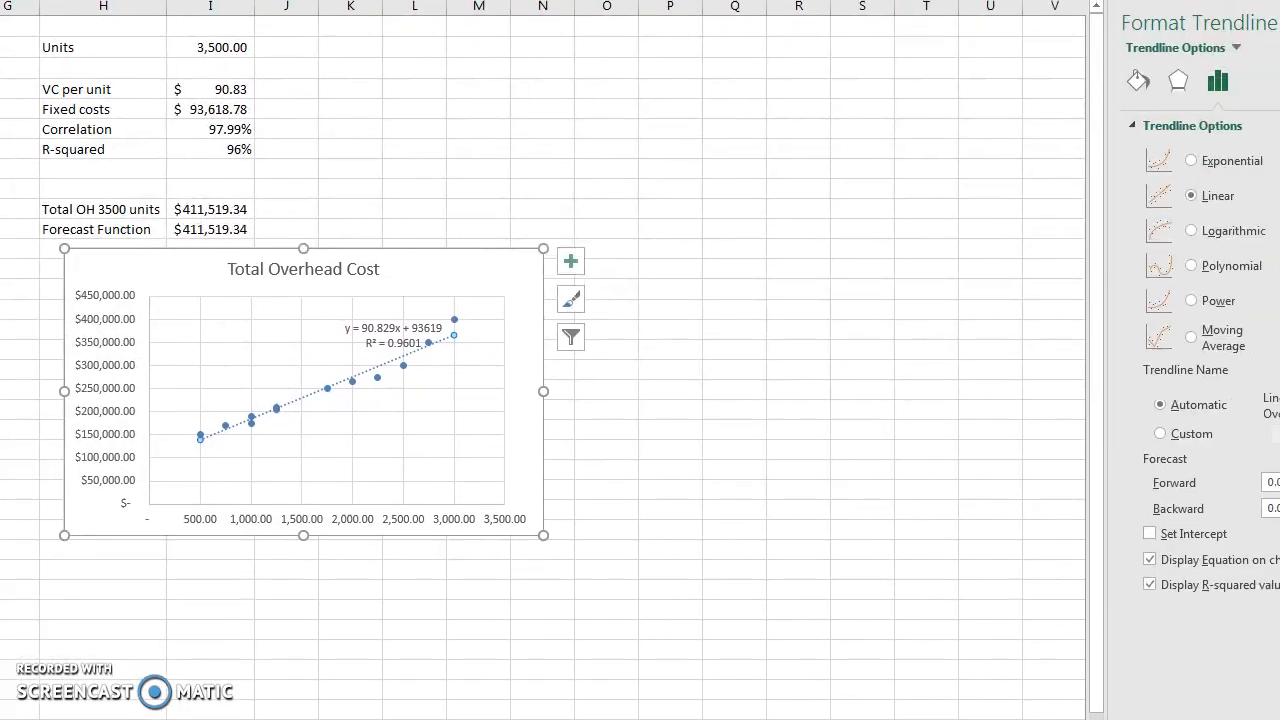
Set the trendline's backward forecast to 500 periods so it extends to the vertical axis
left_click(1238, 514)
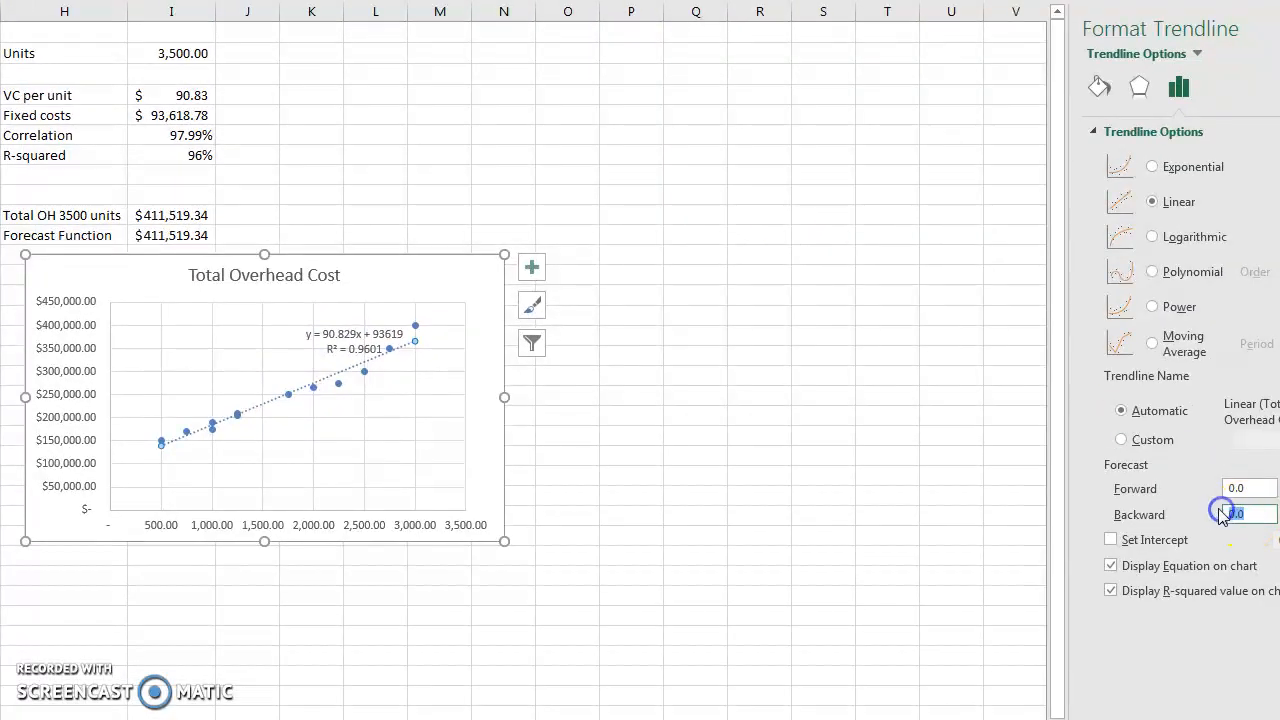
type("50")
key("Tab")
left_click(1244, 514)
type("0")
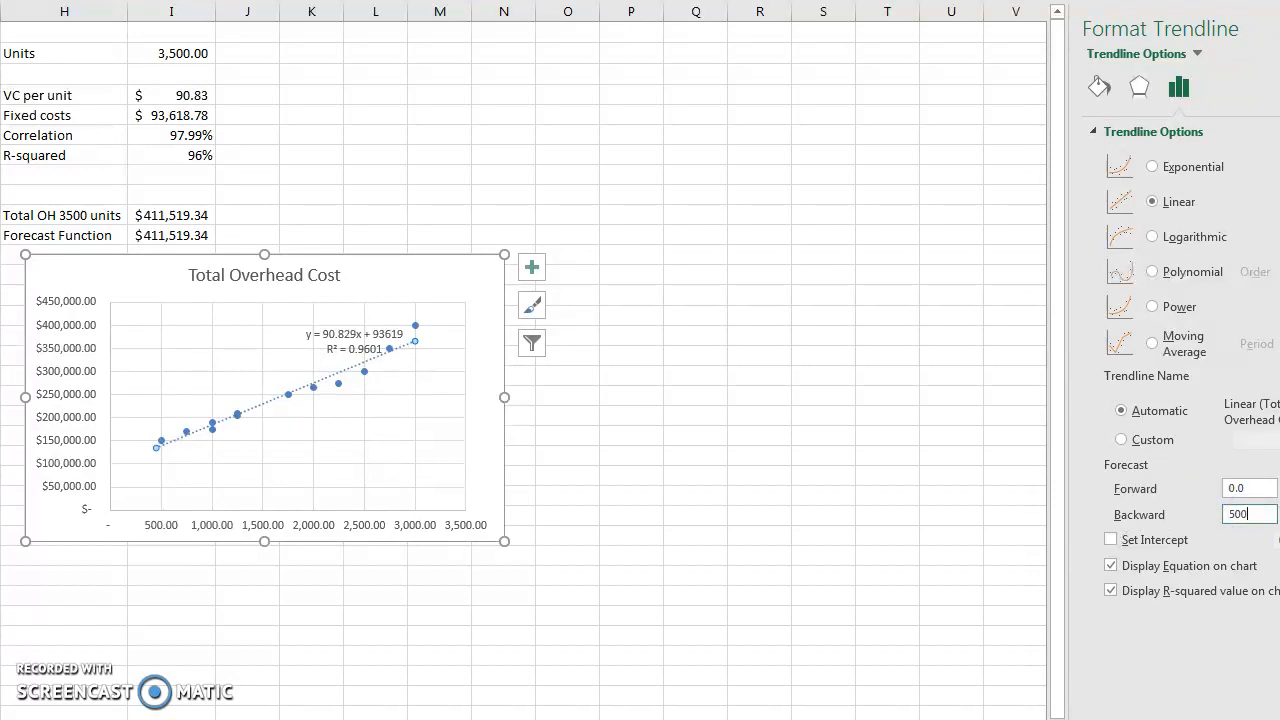
left_click(1250, 489)
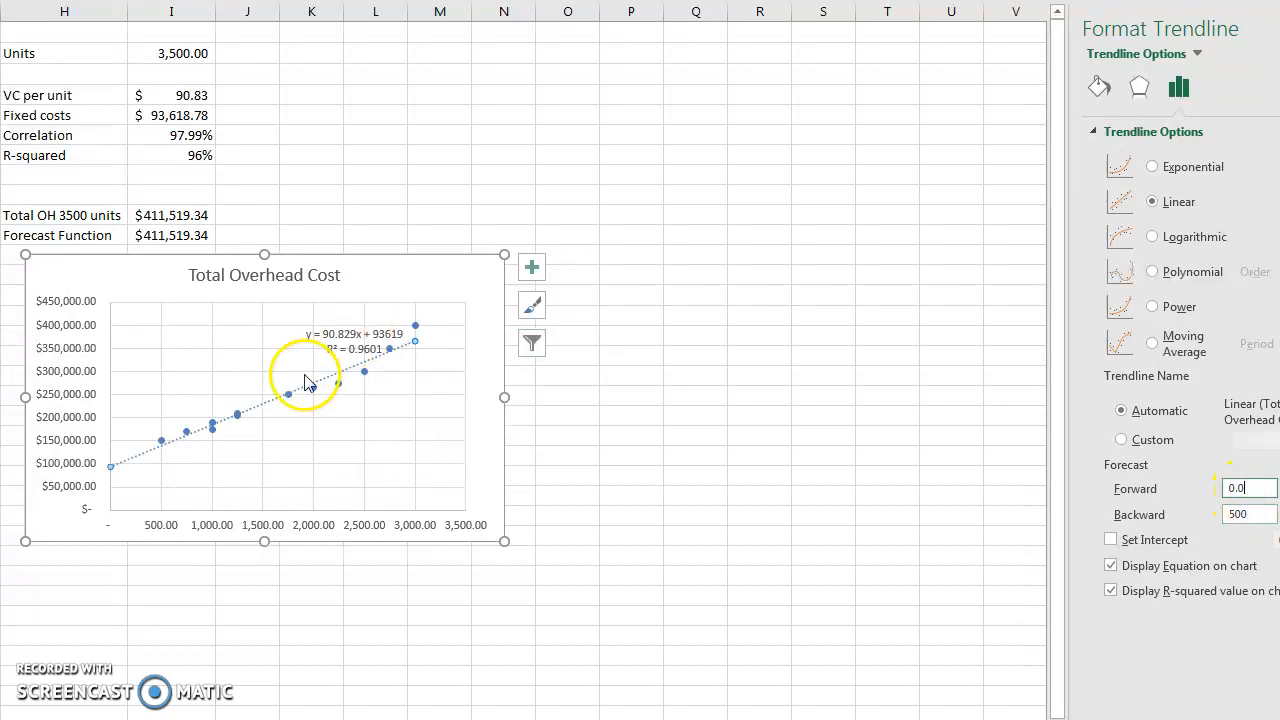
left_click(110, 467)
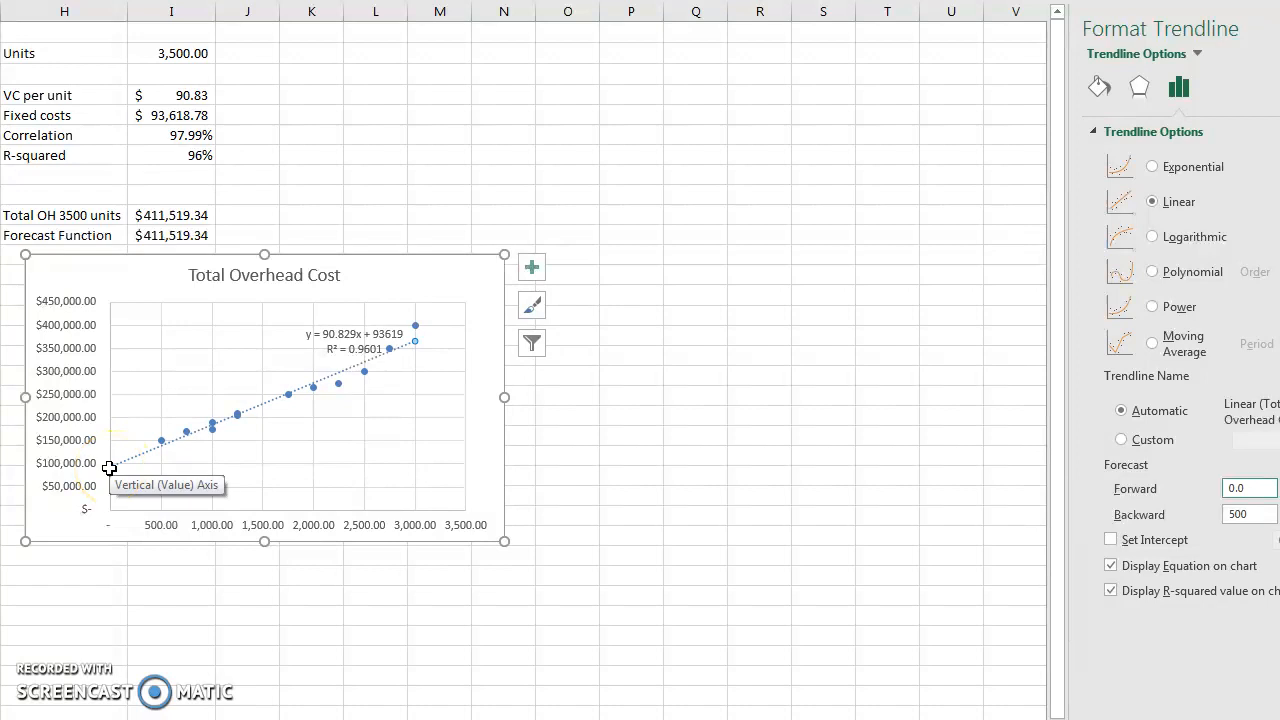